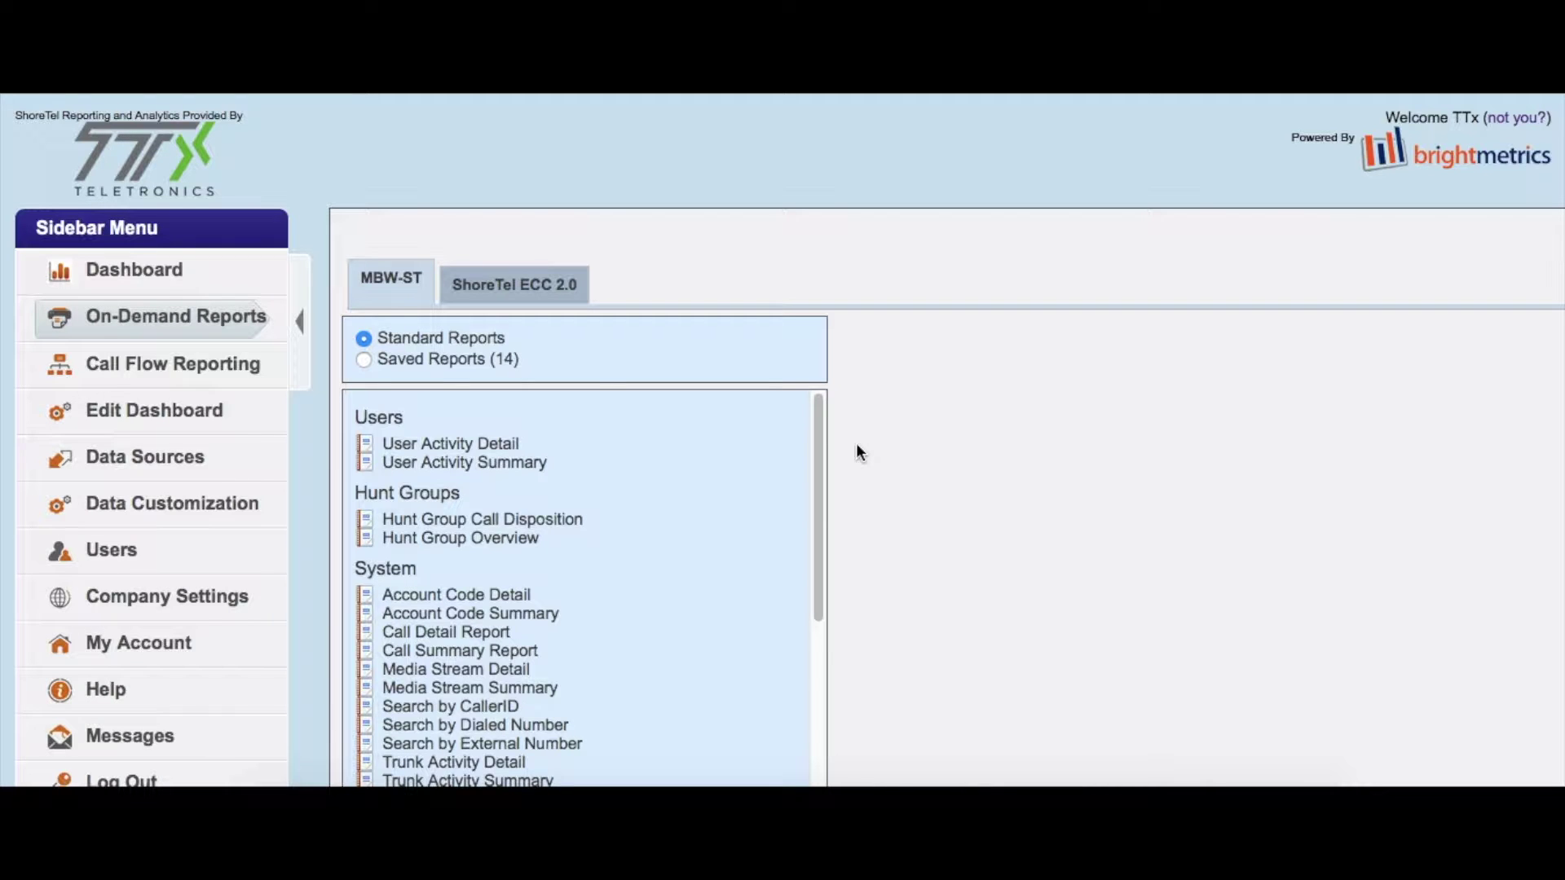
# - Look through the standard MBW-ST reports and switch to the ShoreTel ECC 2.0 reports
pyautogui.scroll(-1, 856, 444)
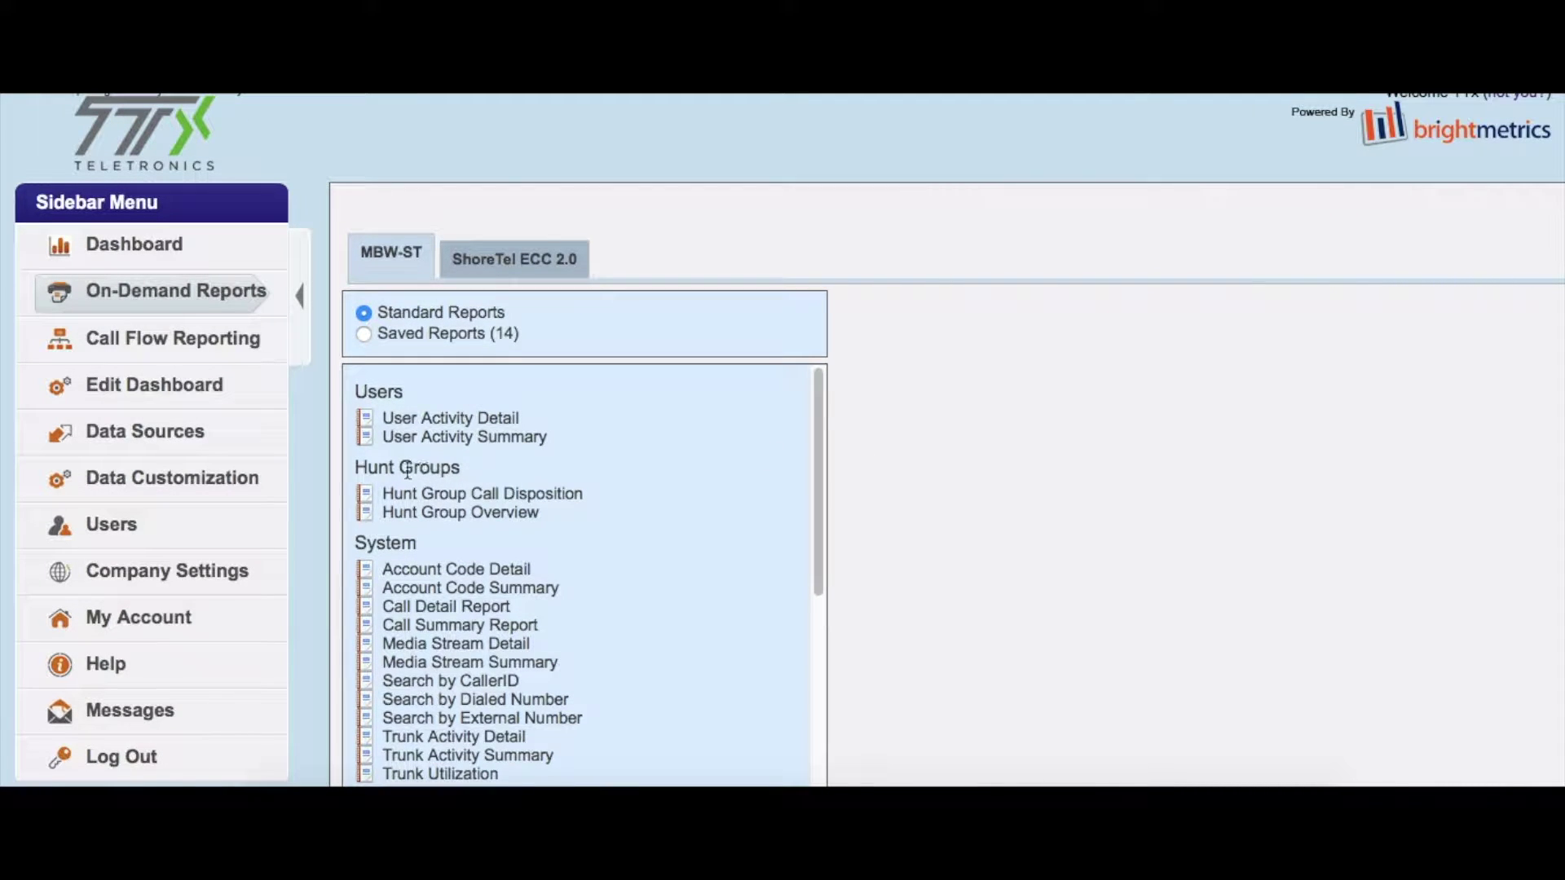
pyautogui.scroll(-5, 485, 475)
pyautogui.scroll(-6, 488, 477)
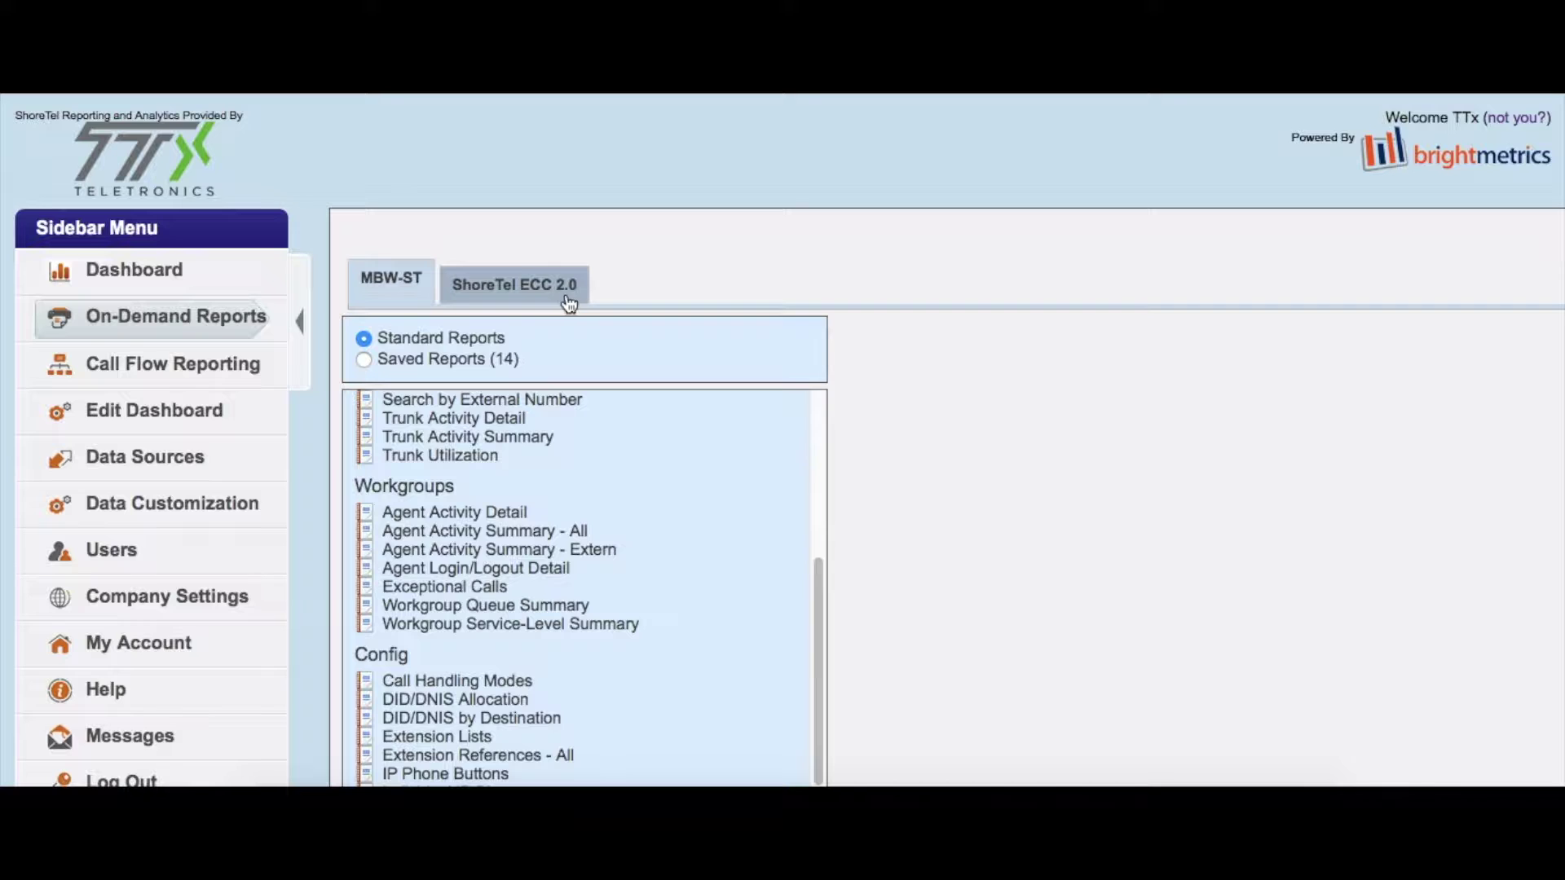
pyautogui.click(522, 286)
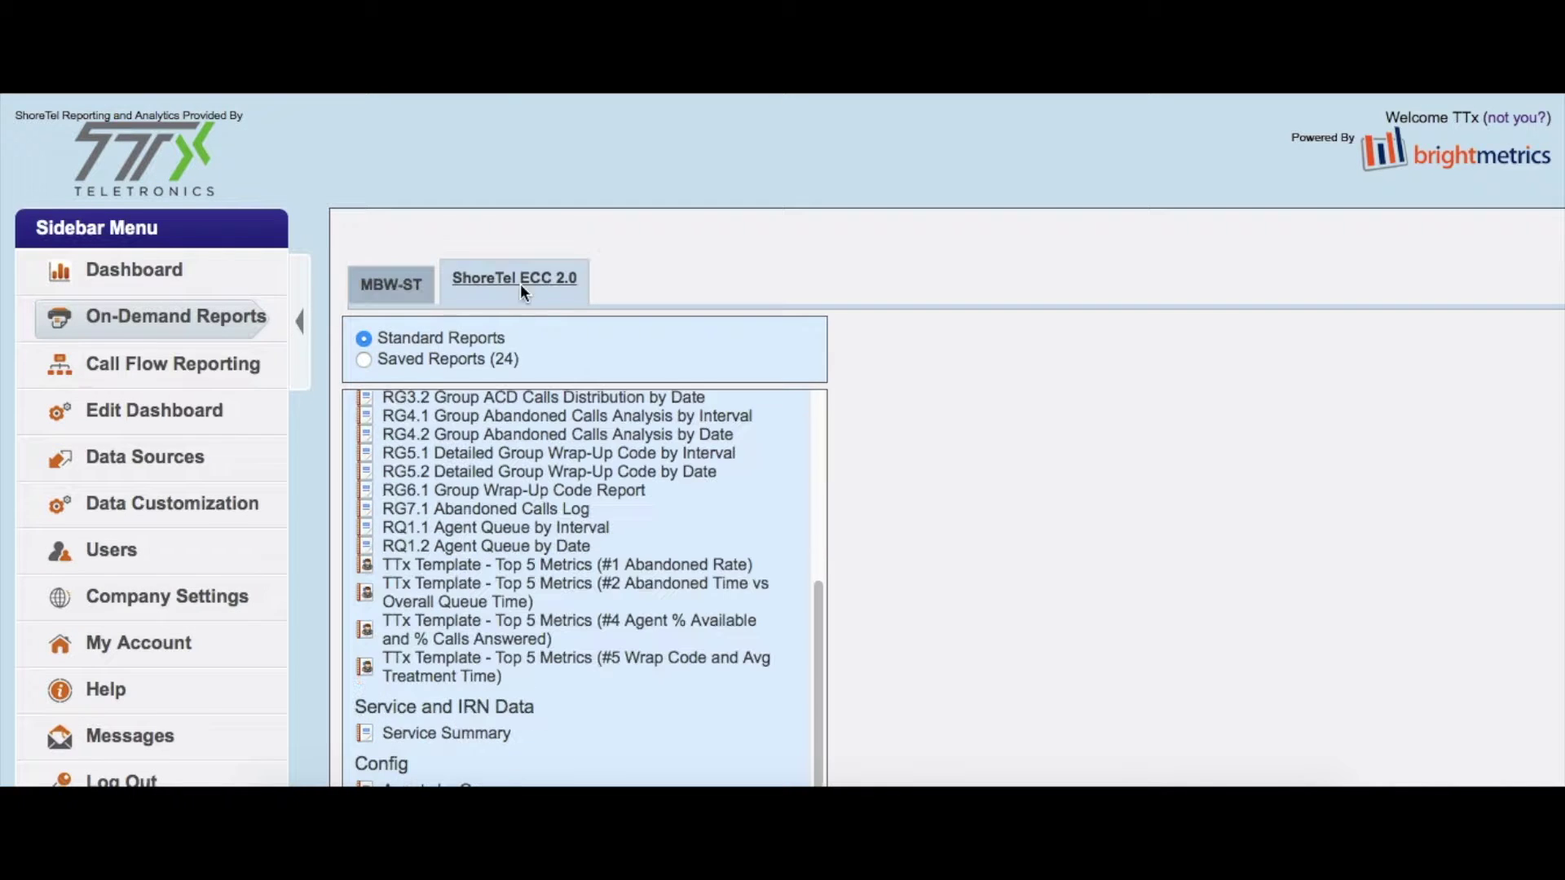
# - Browse the ShoreTel ECC 2.0 standard reports and open RG1.2 Group Performance by Date under Group Data
pyautogui.scroll(5, 717, 514)
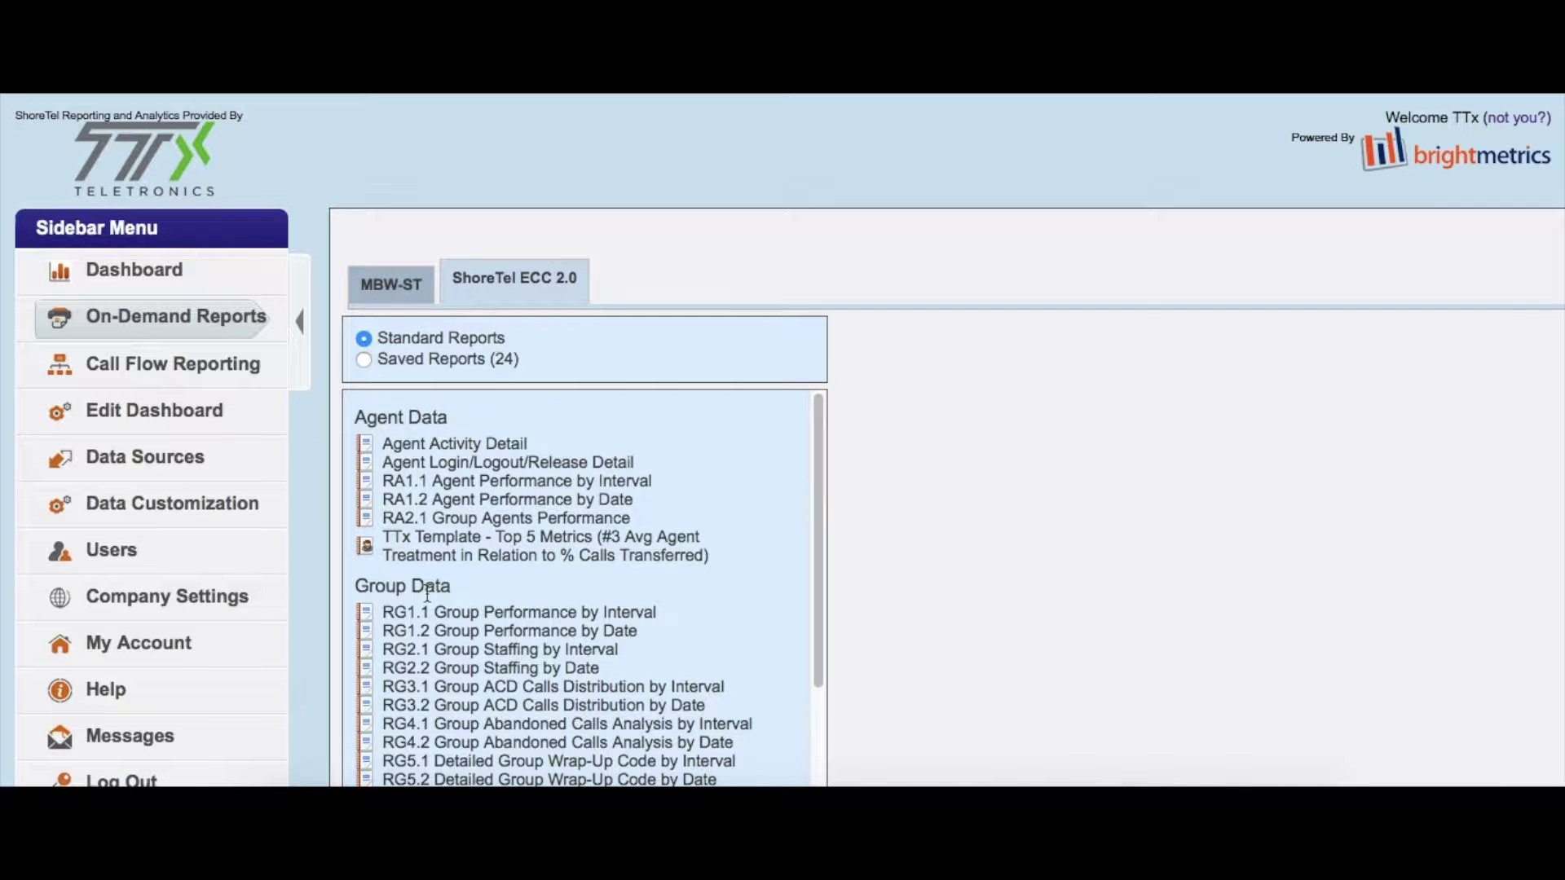
pyautogui.scroll(-10, 427, 593)
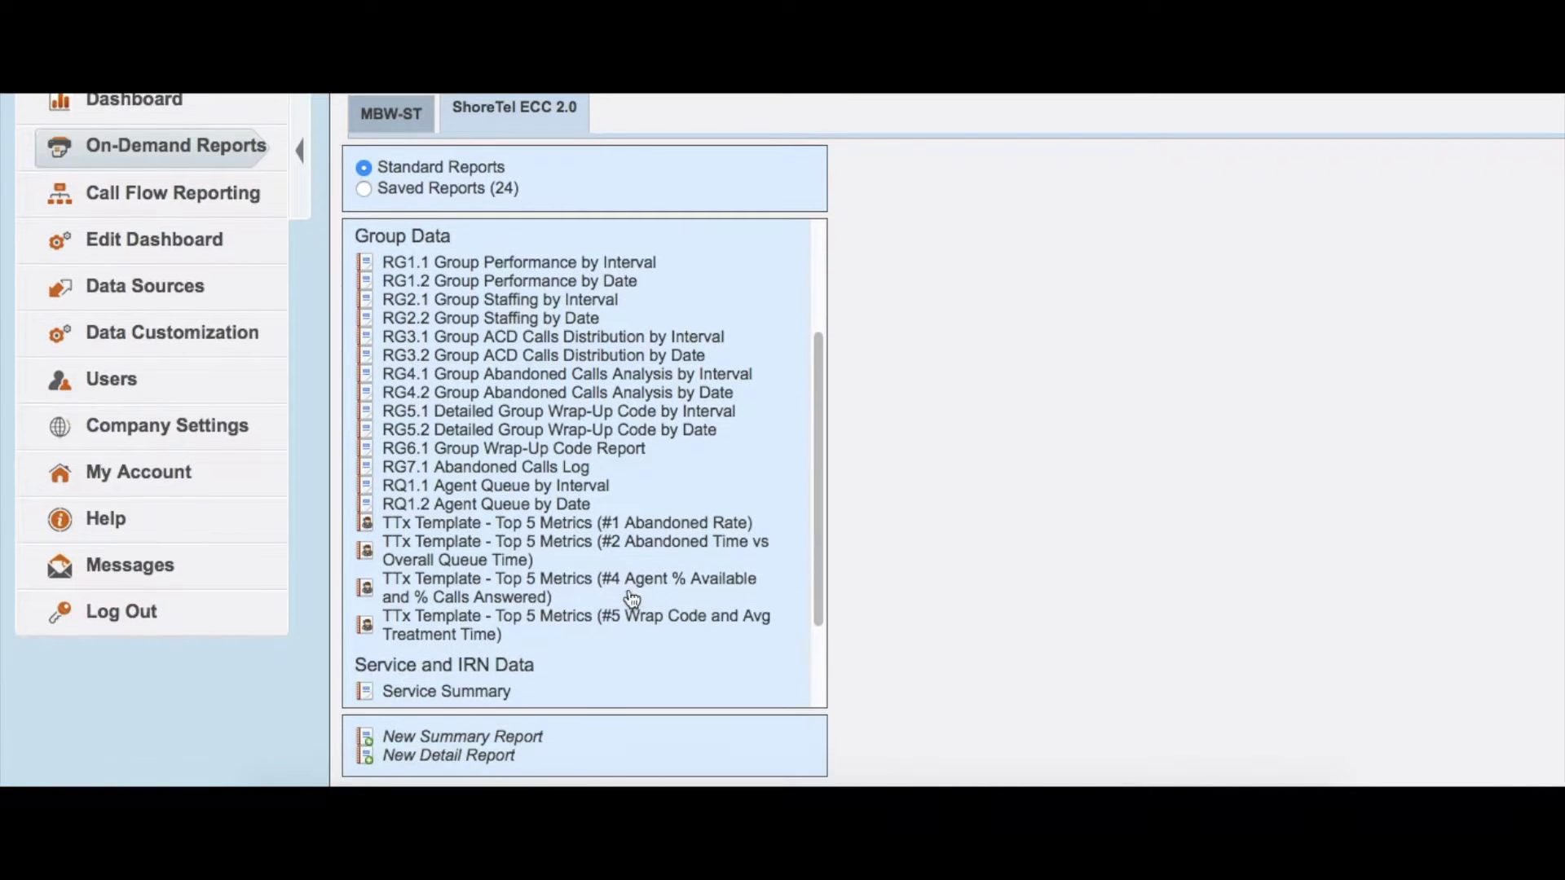
pyautogui.scroll(-2, 631, 599)
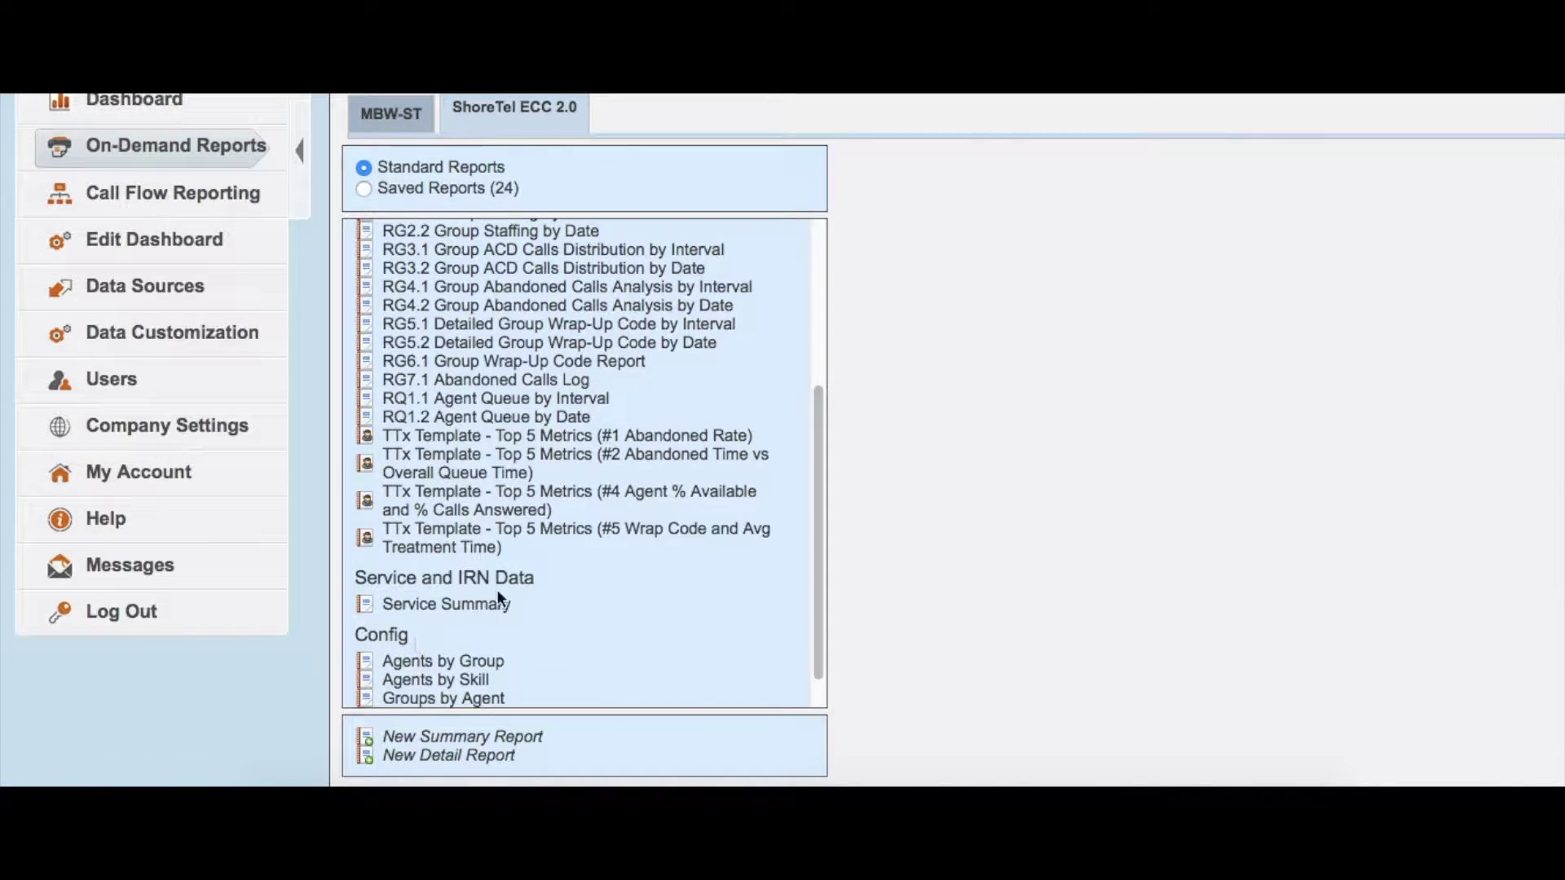
pyautogui.scroll(-1, 497, 589)
pyautogui.scroll(8, 496, 590)
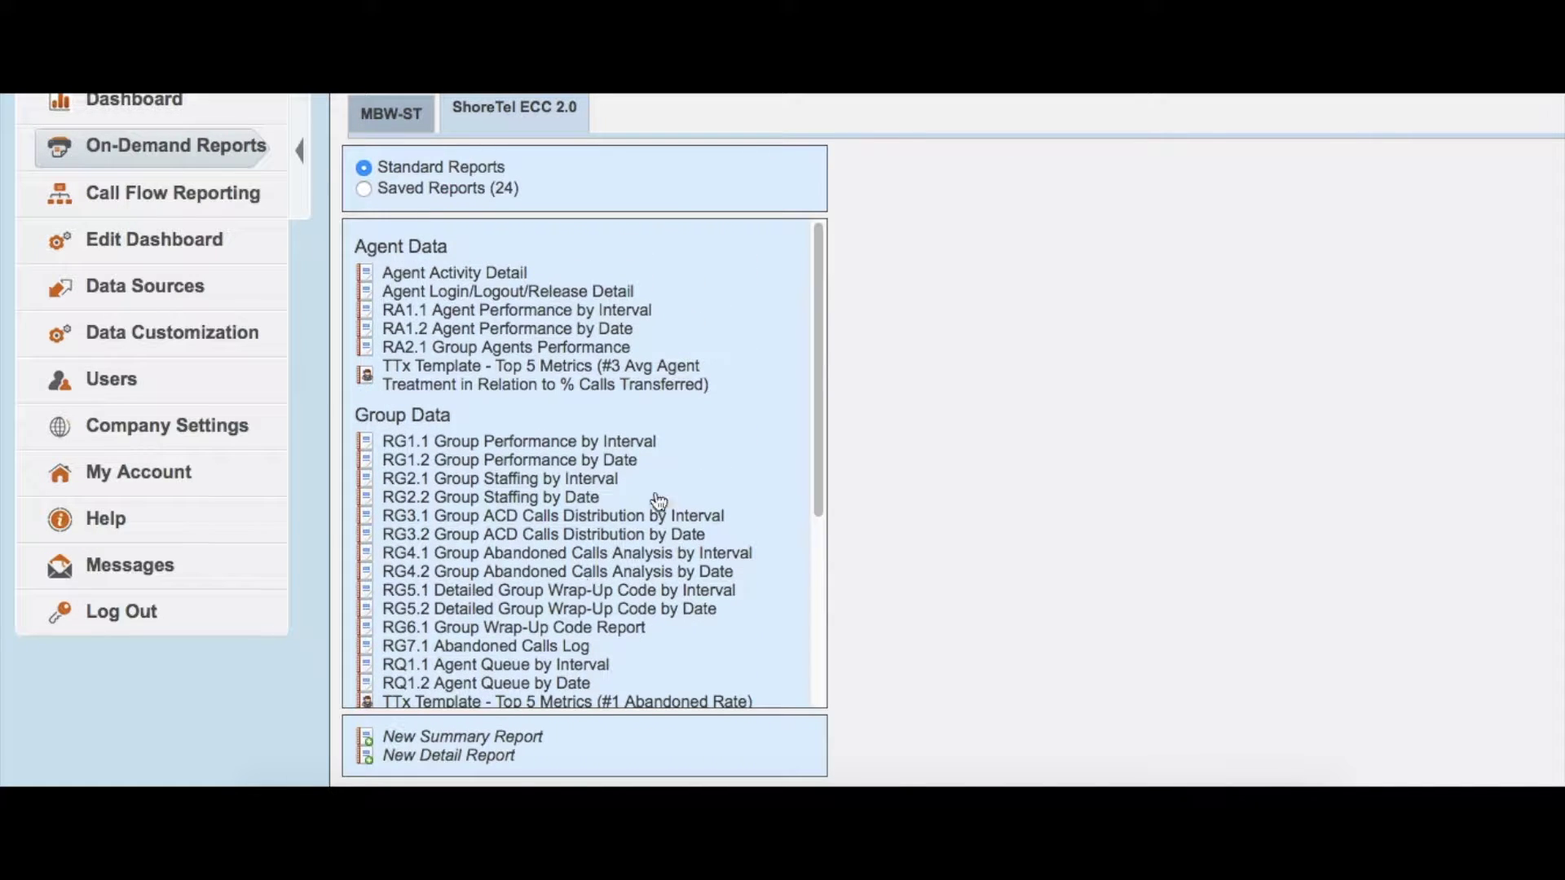
pyautogui.click(443, 463)
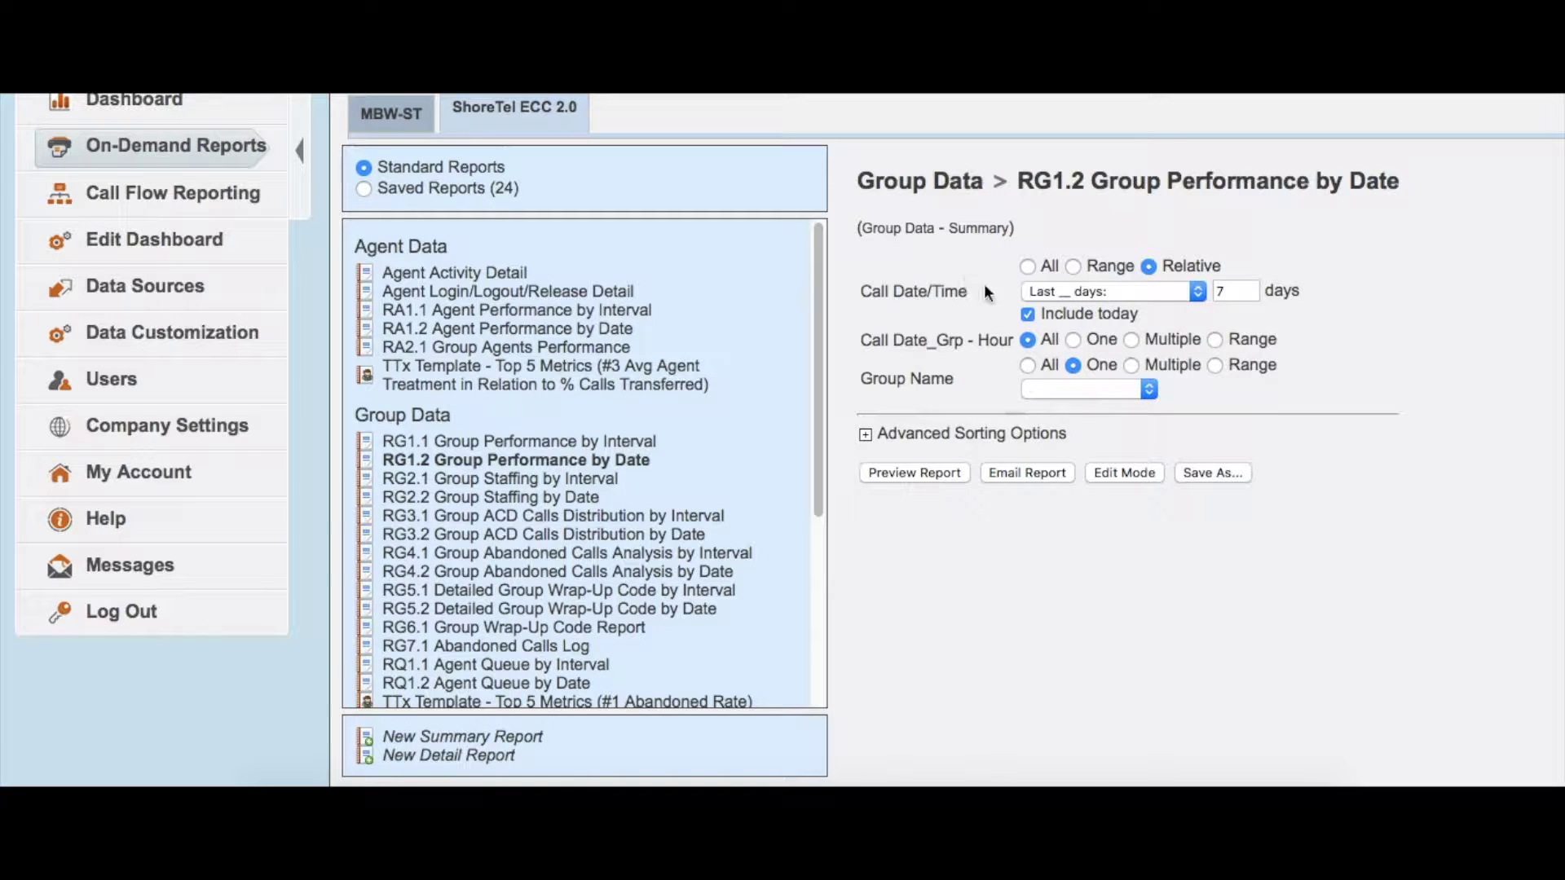
# - Set the report's Call Date/Time filter to the relative period of the last 30 days
pyautogui.click(1073, 267)
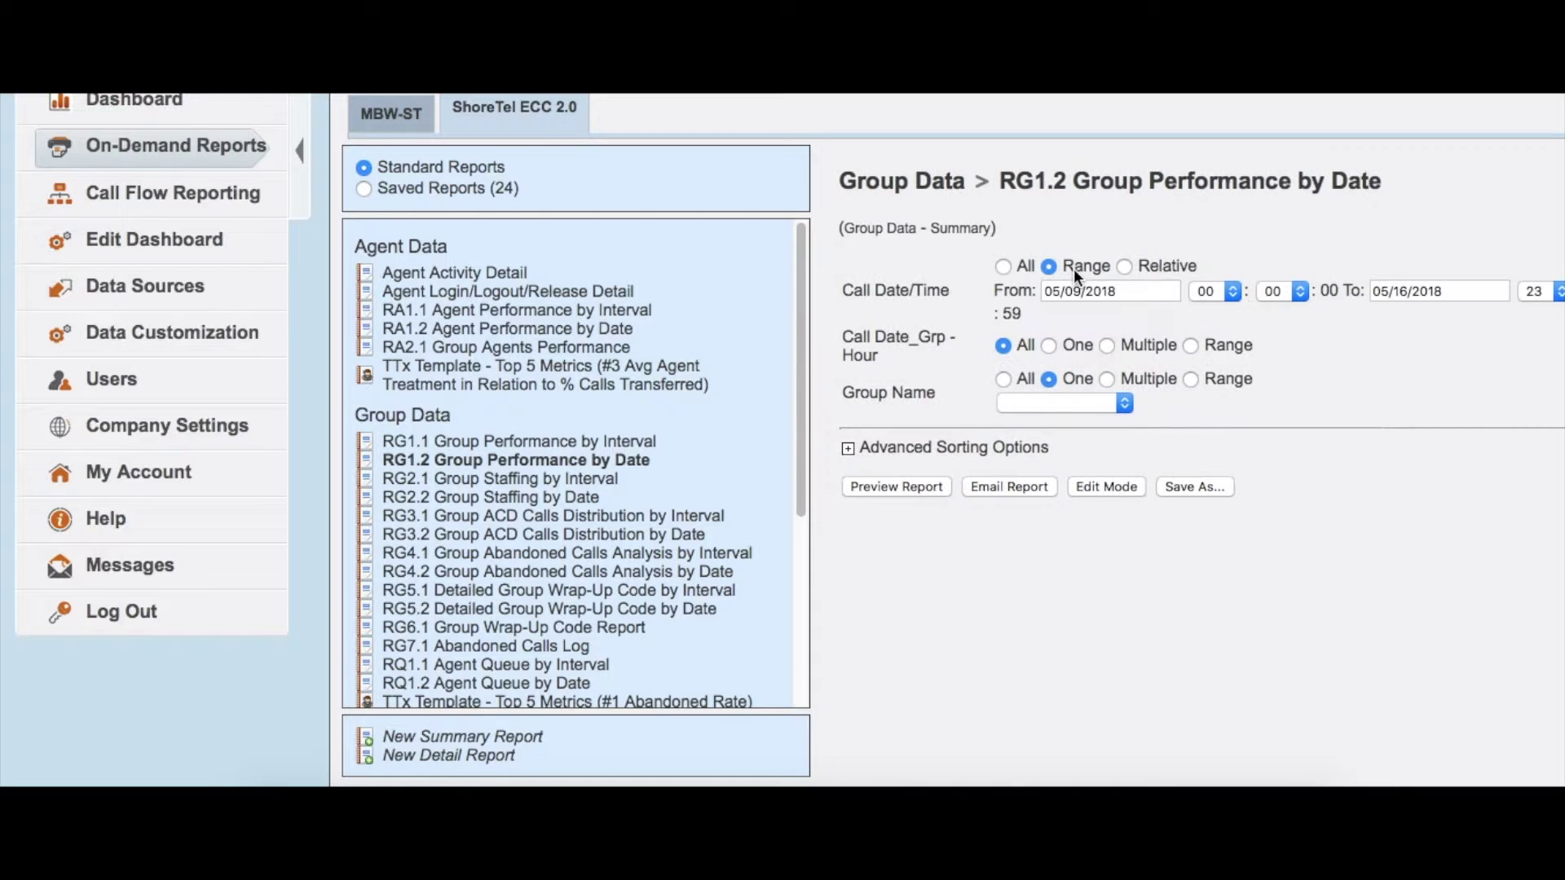
pyautogui.click(1124, 266)
pyautogui.doubleClick(1214, 291)
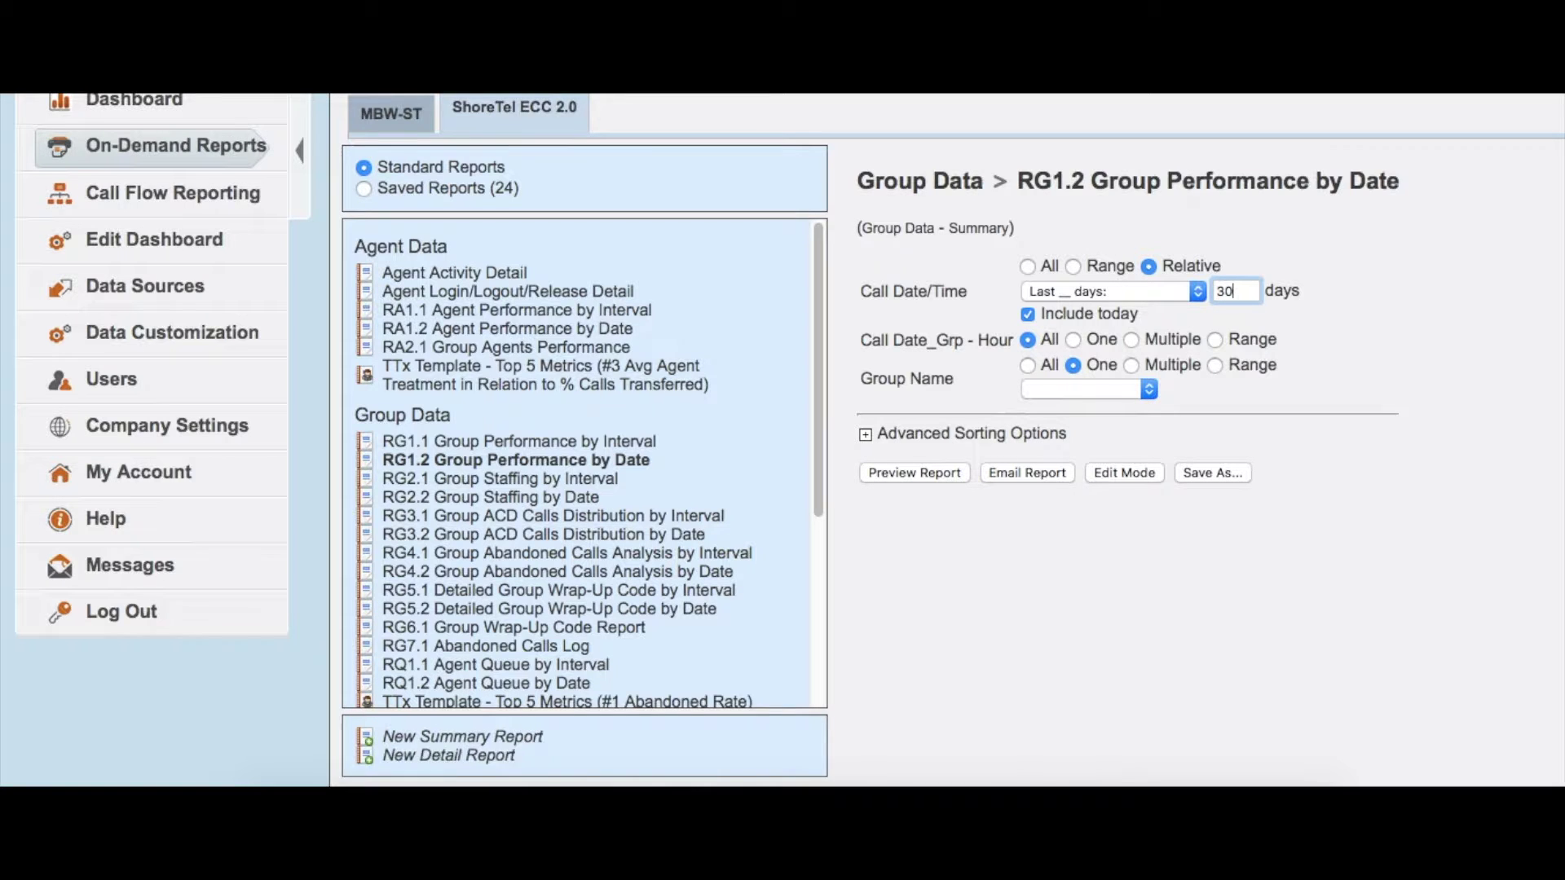
pyautogui.scroll(-1, 1082, 282)
pyautogui.click(1082, 282)
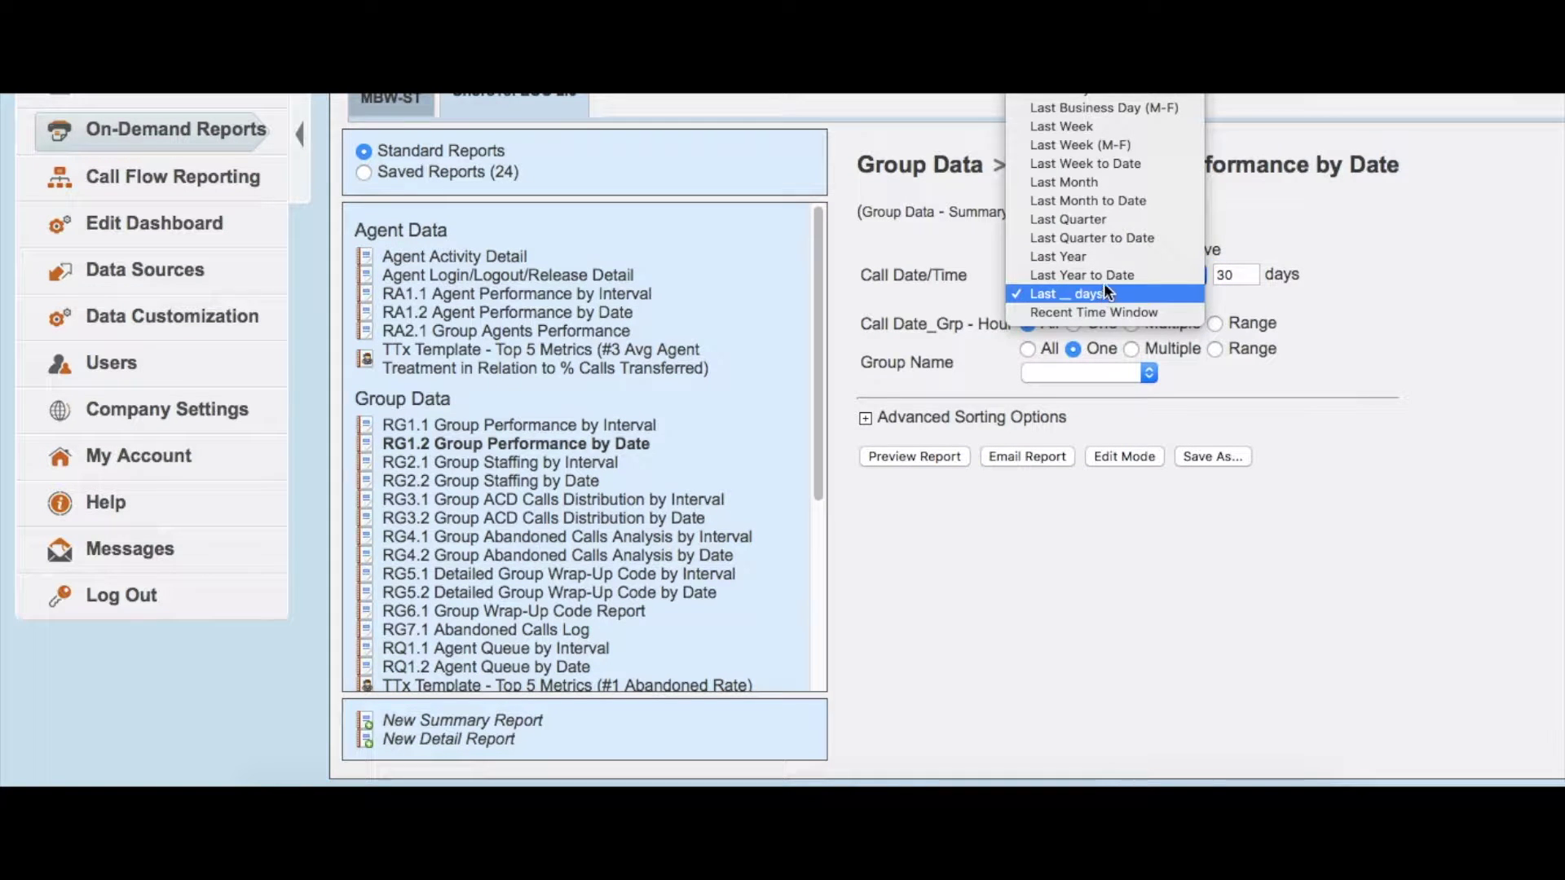
pyautogui.click(1360, 388)
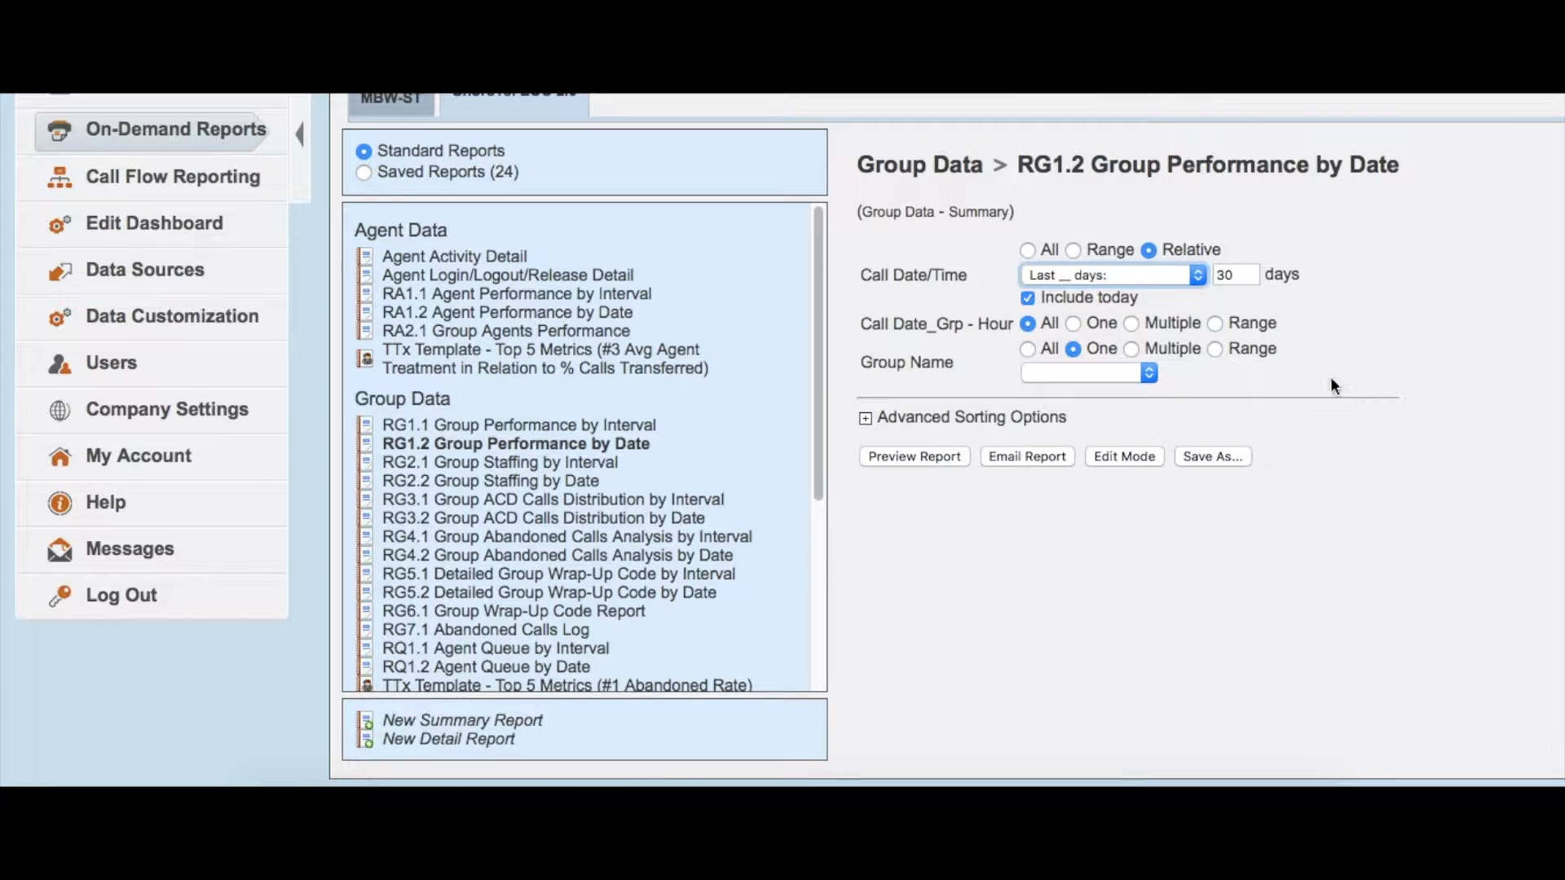
# - Filter the report's Group Name to the single group General
pyautogui.click(1131, 350)
pyautogui.click(1115, 372)
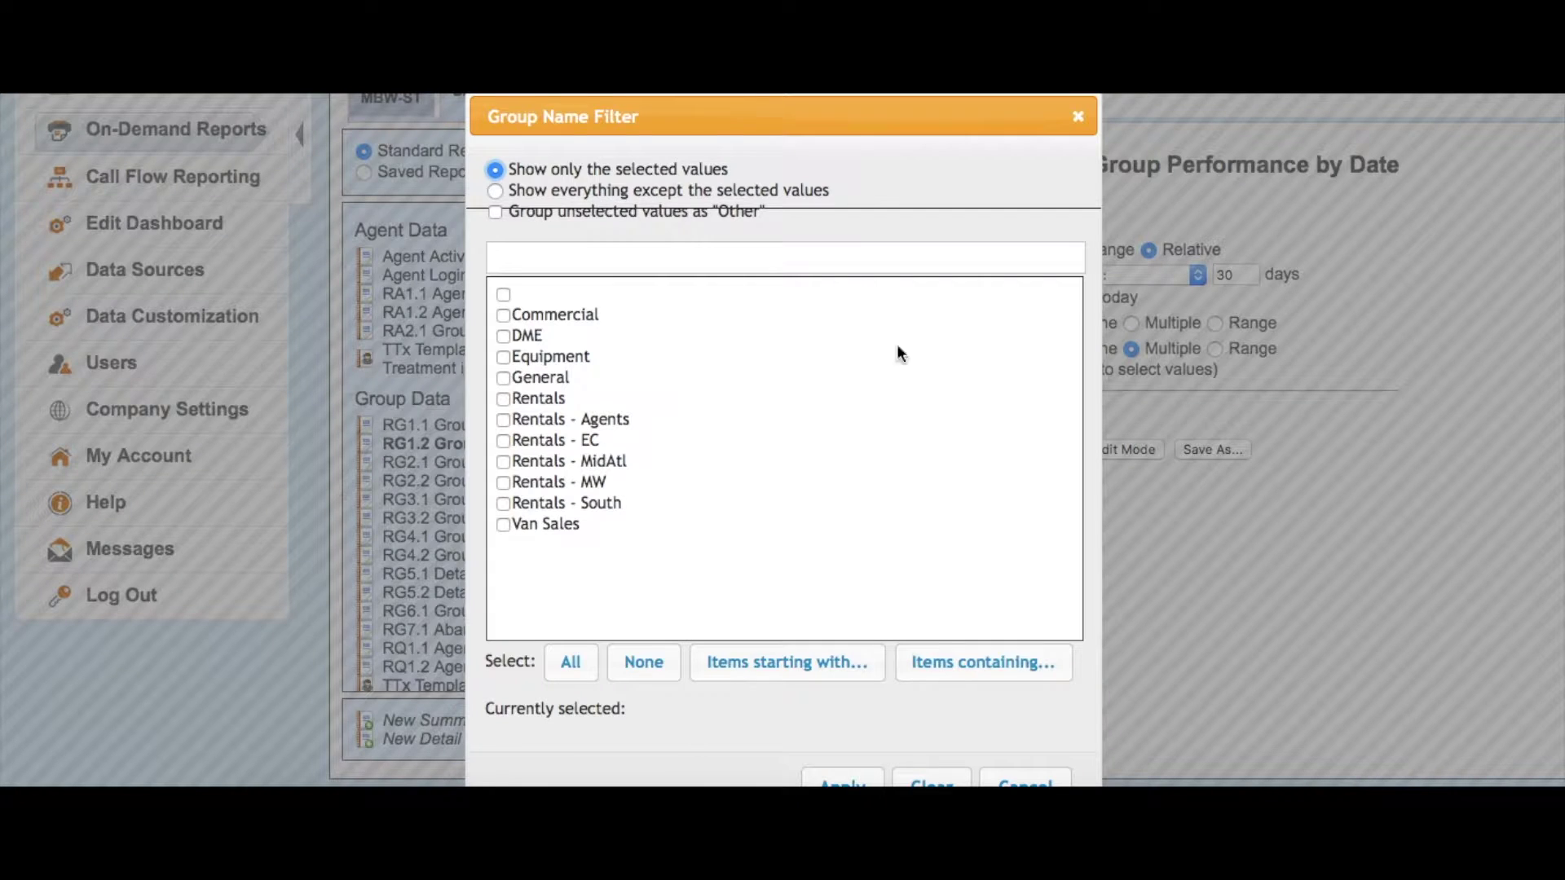
pyautogui.click(1078, 117)
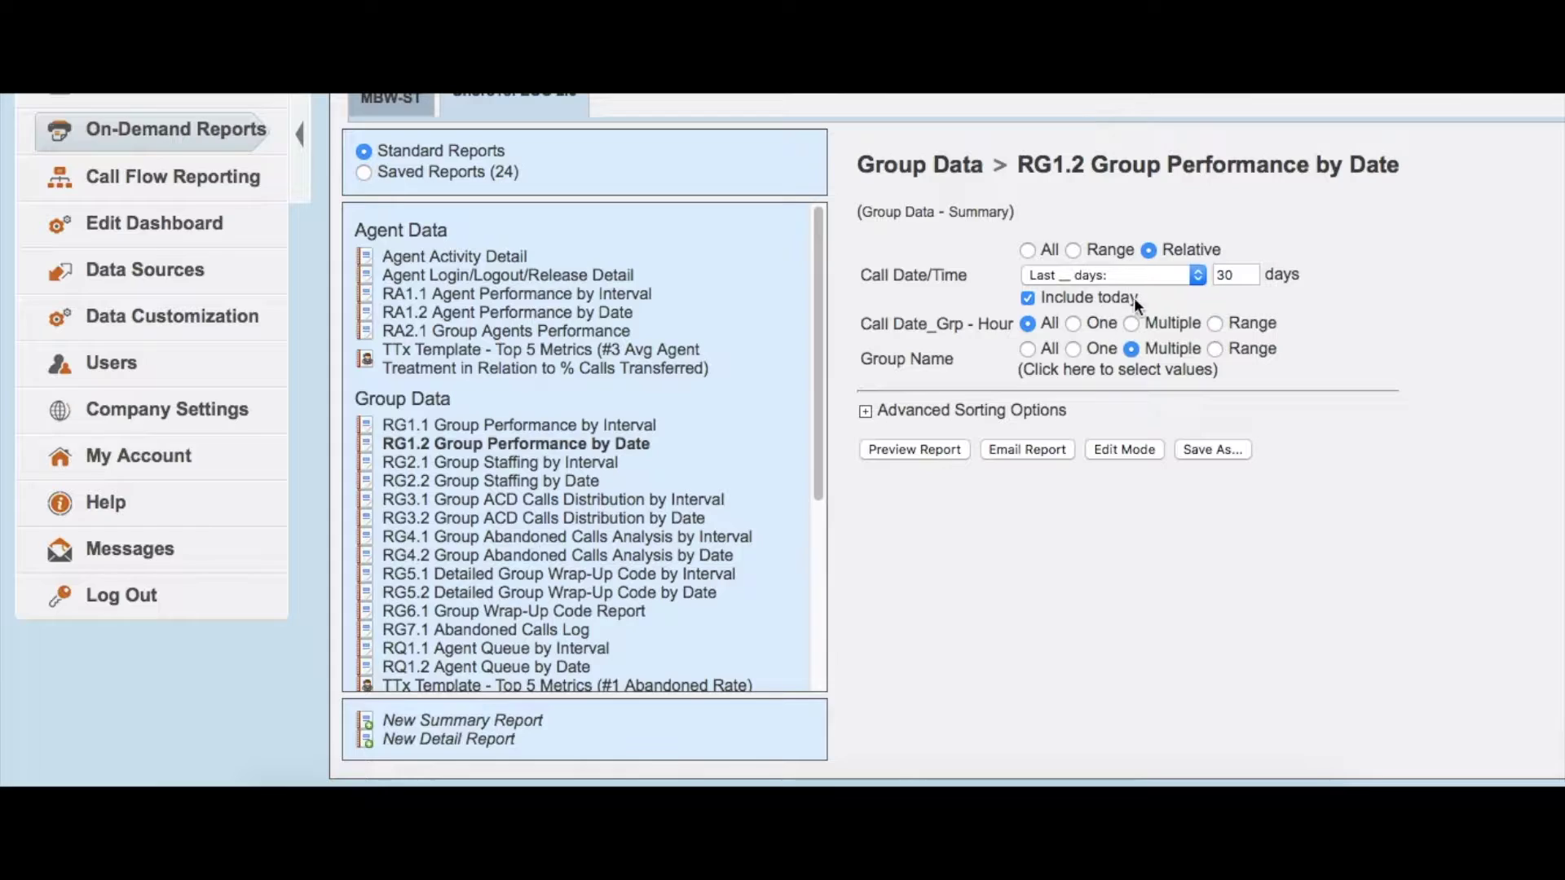
pyautogui.click(1074, 348)
pyautogui.click(1044, 375)
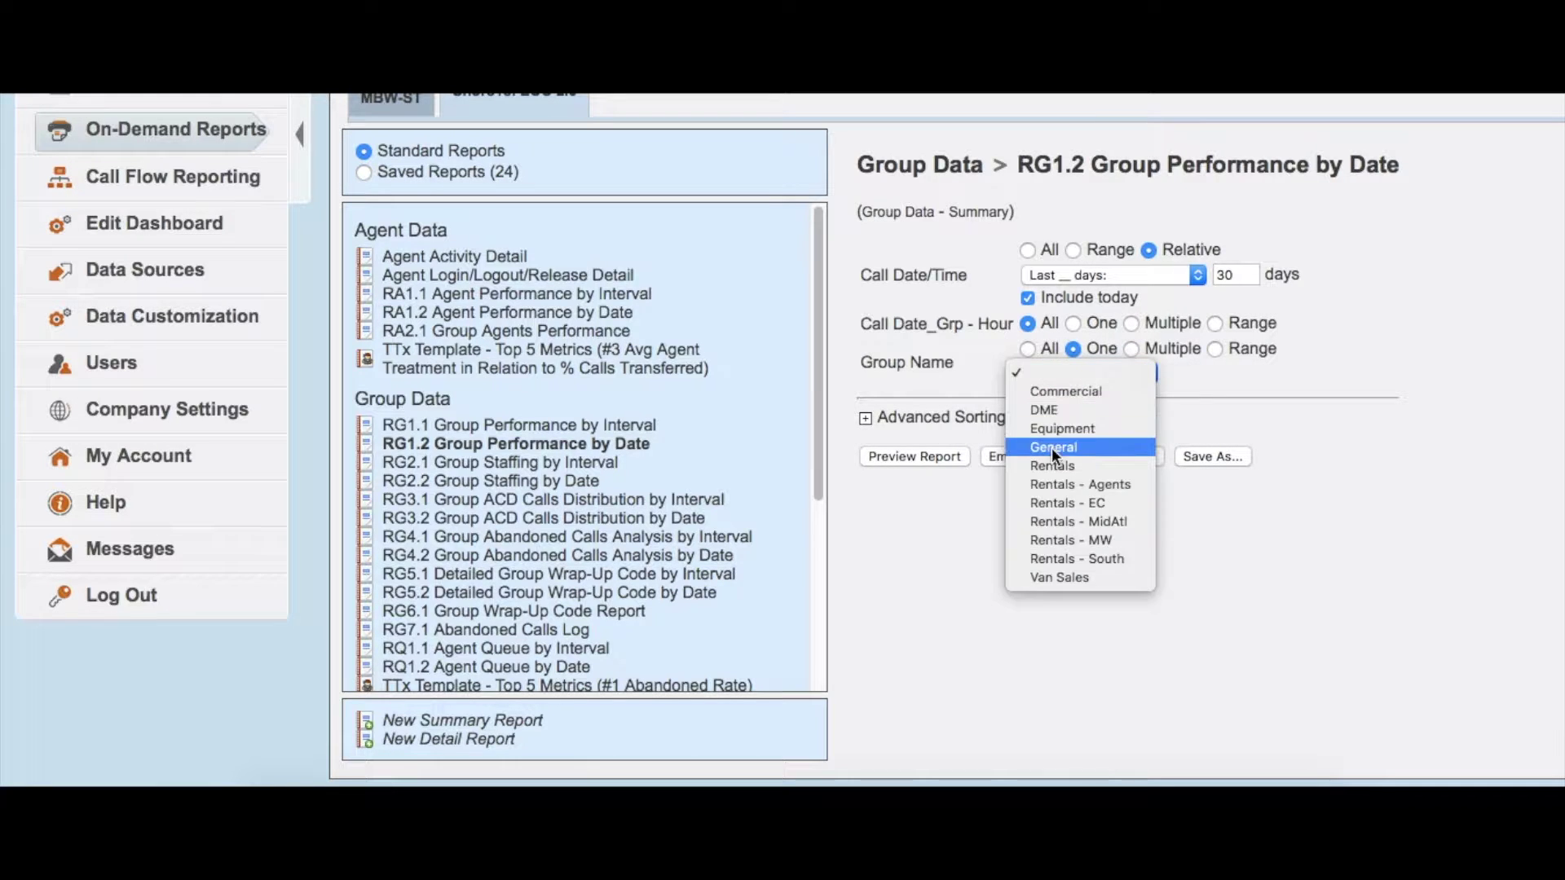
pyautogui.click(1231, 453)
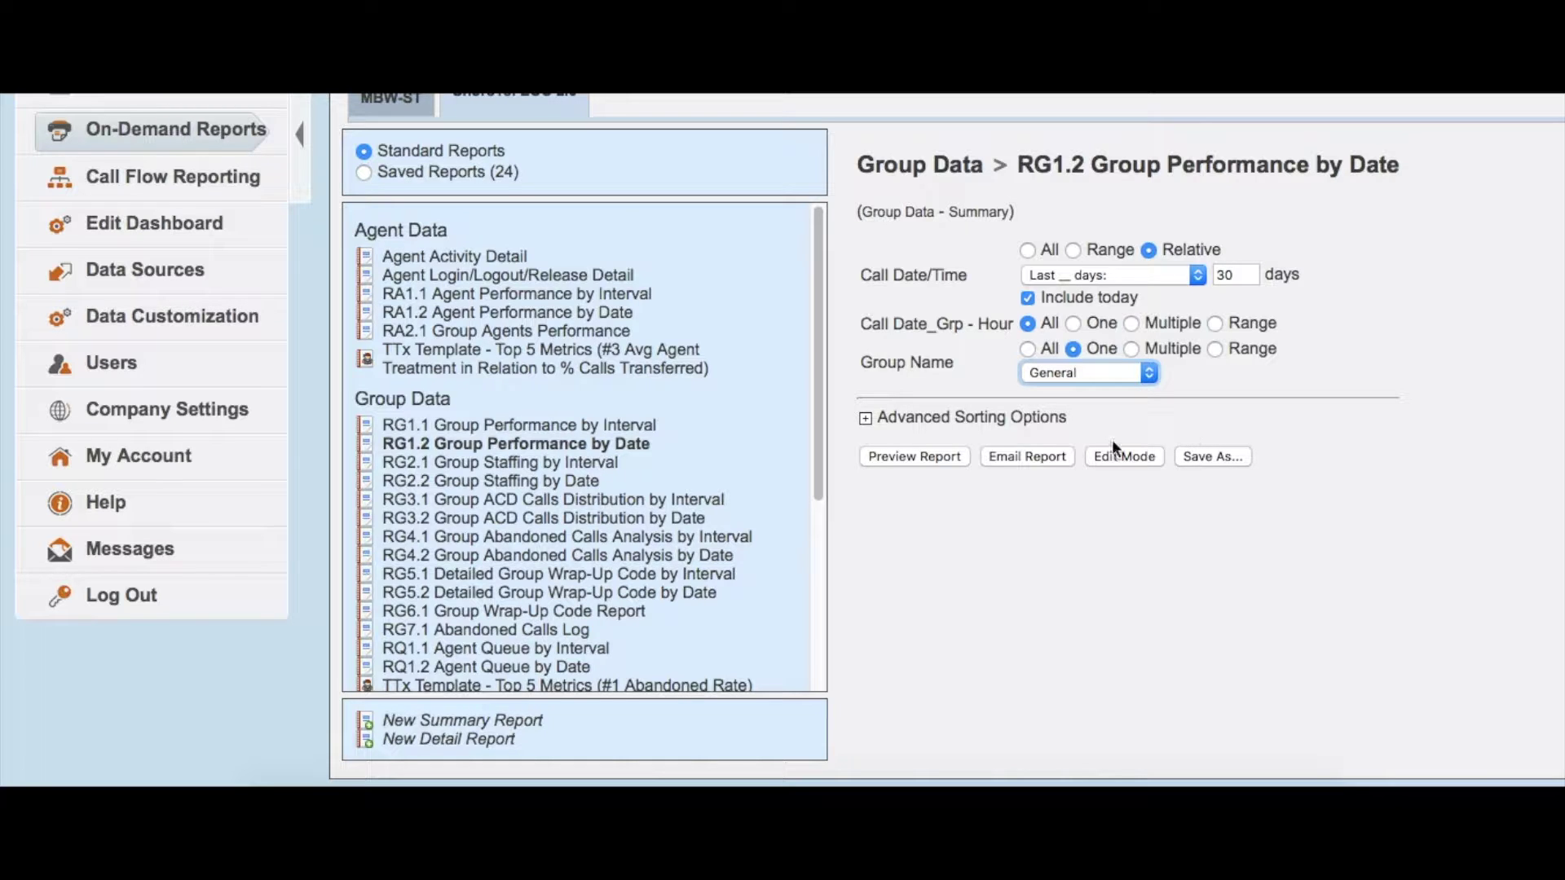
# - Preview the group performance report and review its daily call counts, queue times and filter settings
pyautogui.click(908, 458)
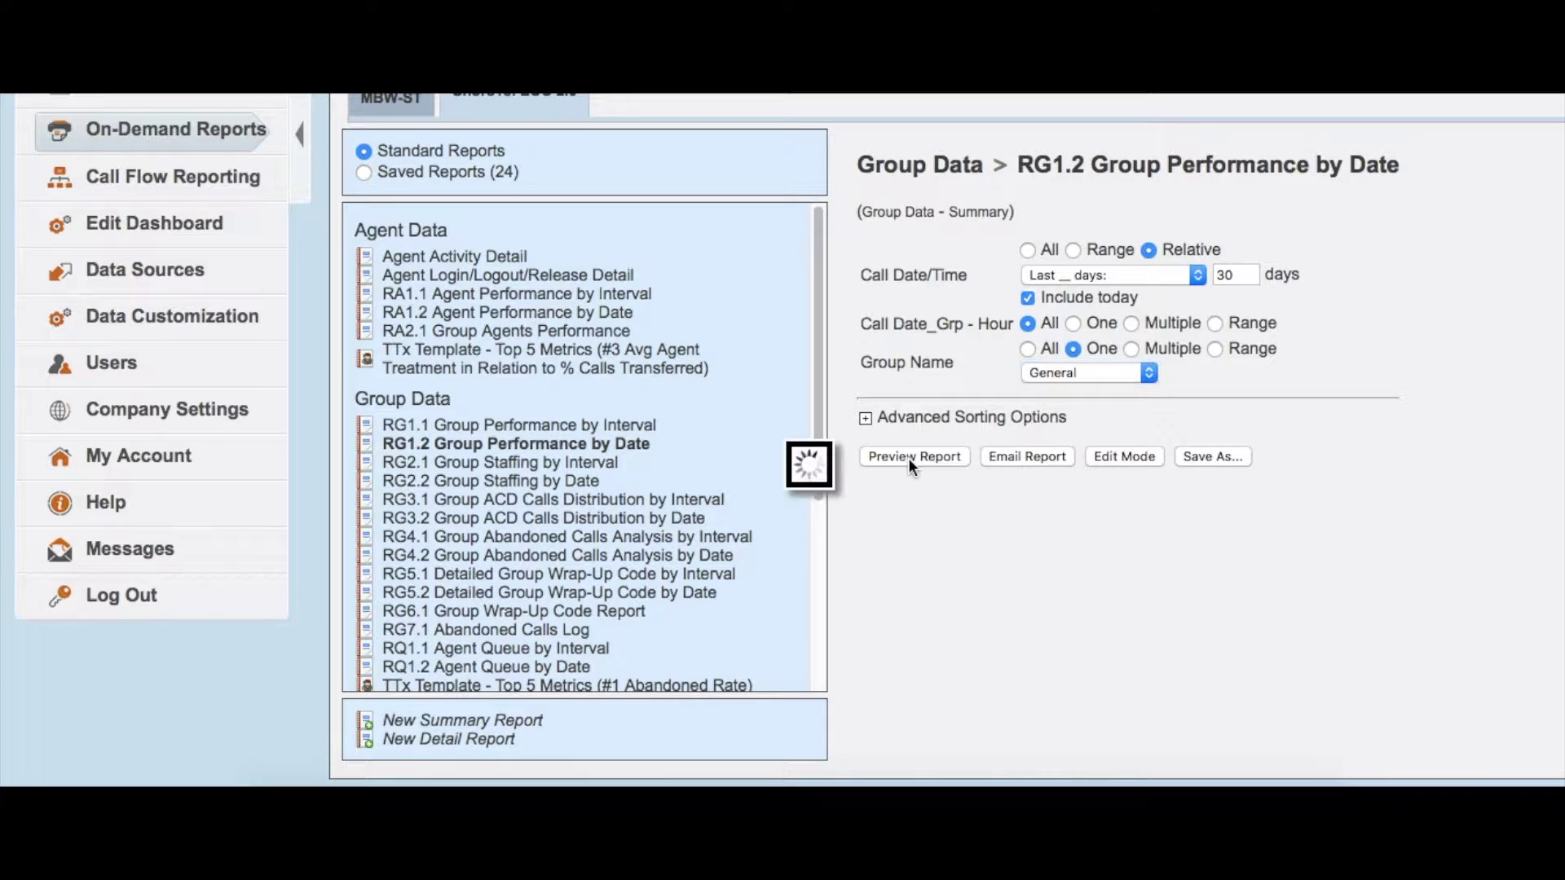
pyautogui.scroll(-6, 1008, 521)
pyautogui.scroll(-1, 1007, 522)
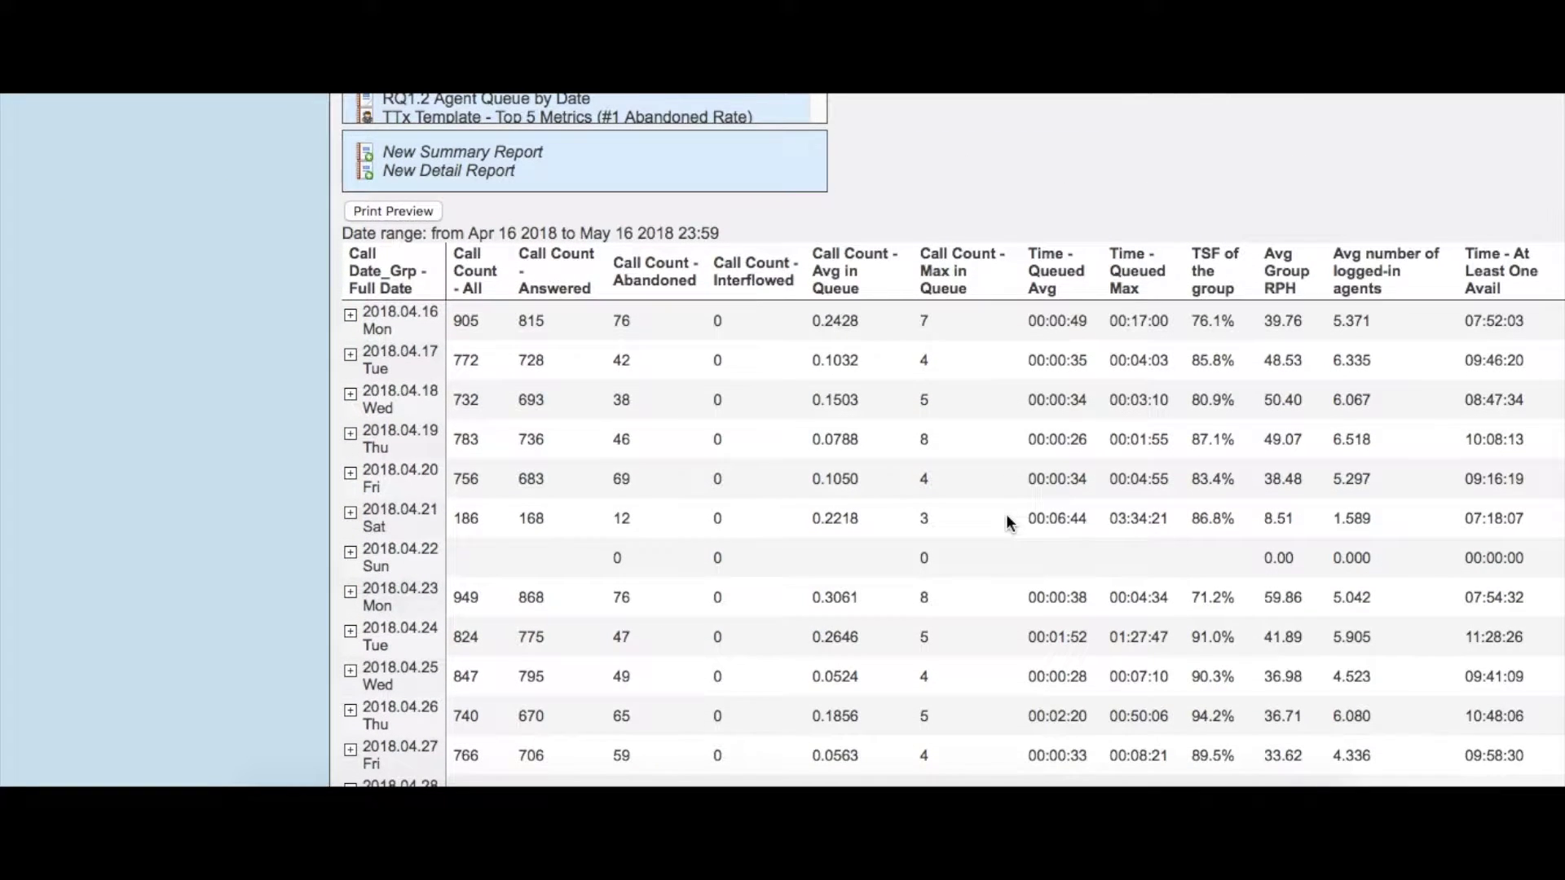
pyautogui.scroll(-2, 1001, 525)
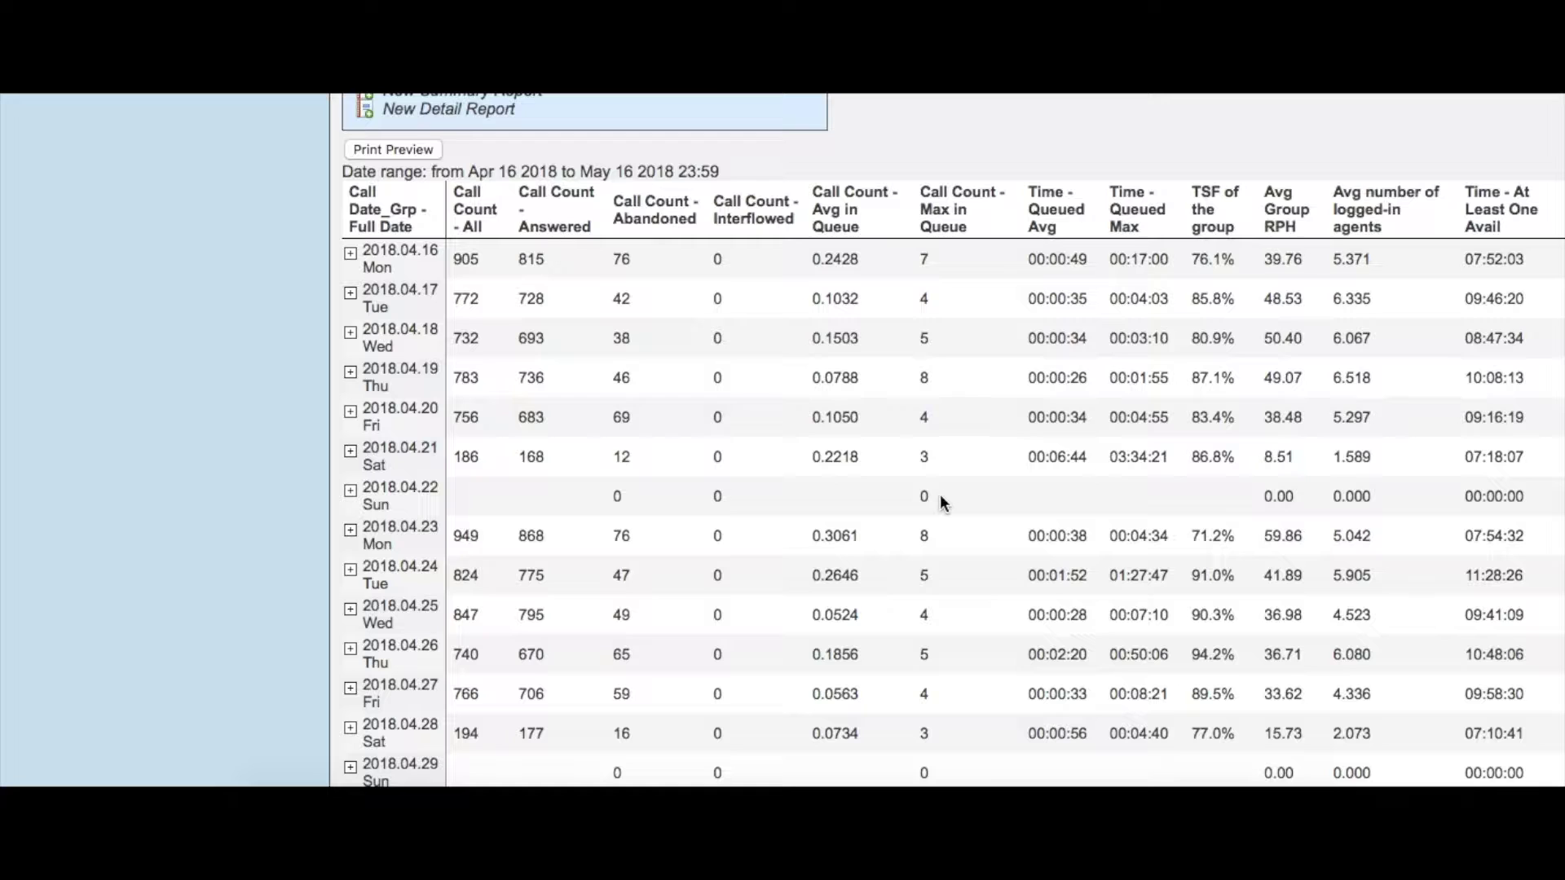
pyautogui.scroll(2, 1040, 400)
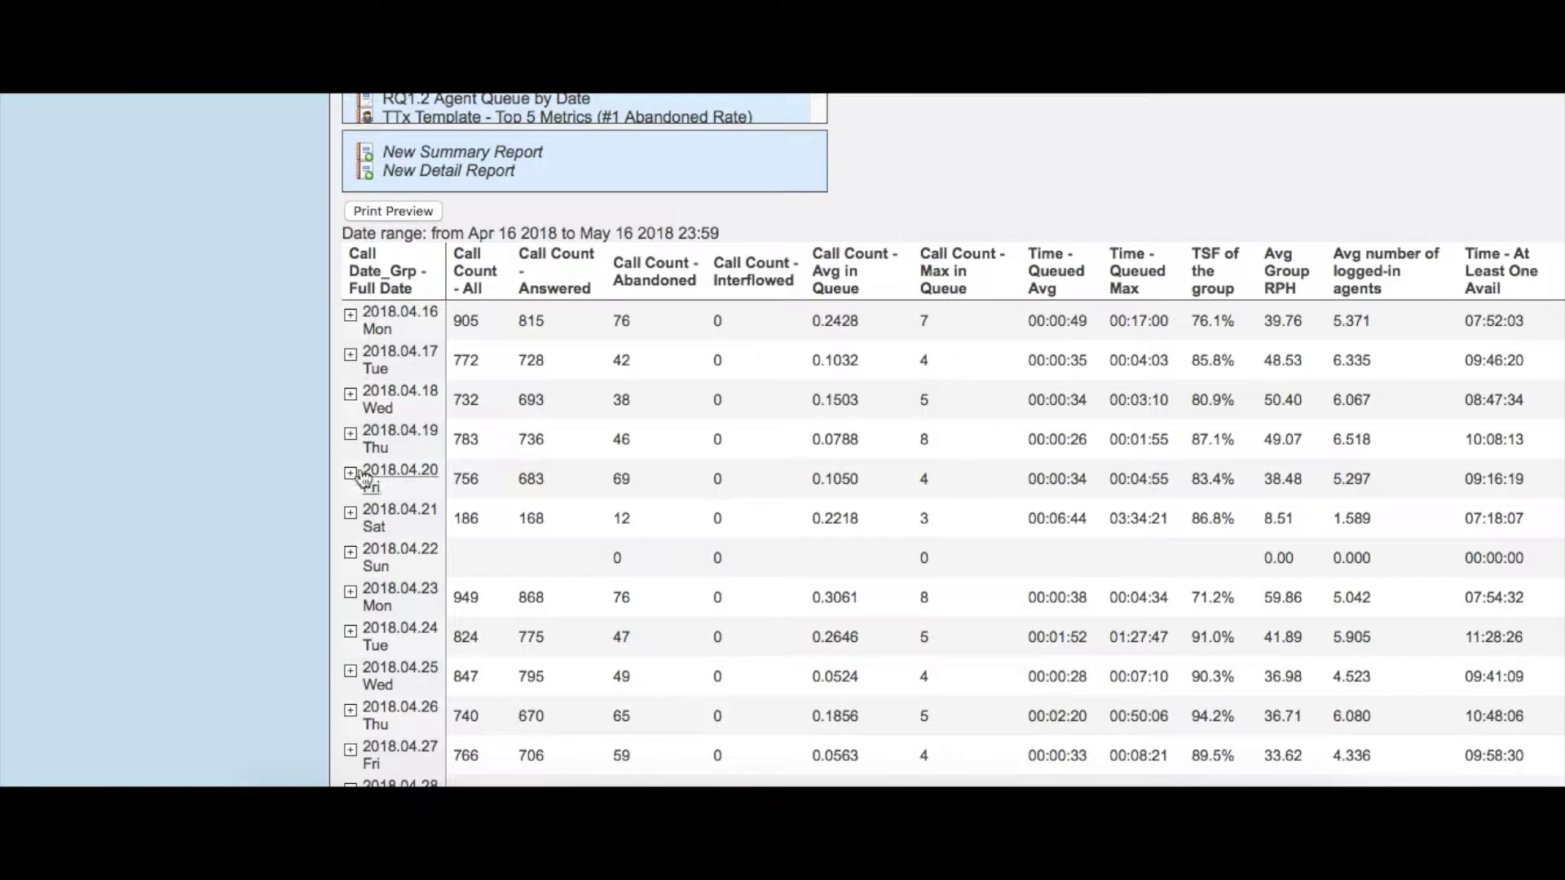
pyautogui.scroll(3, 389, 522)
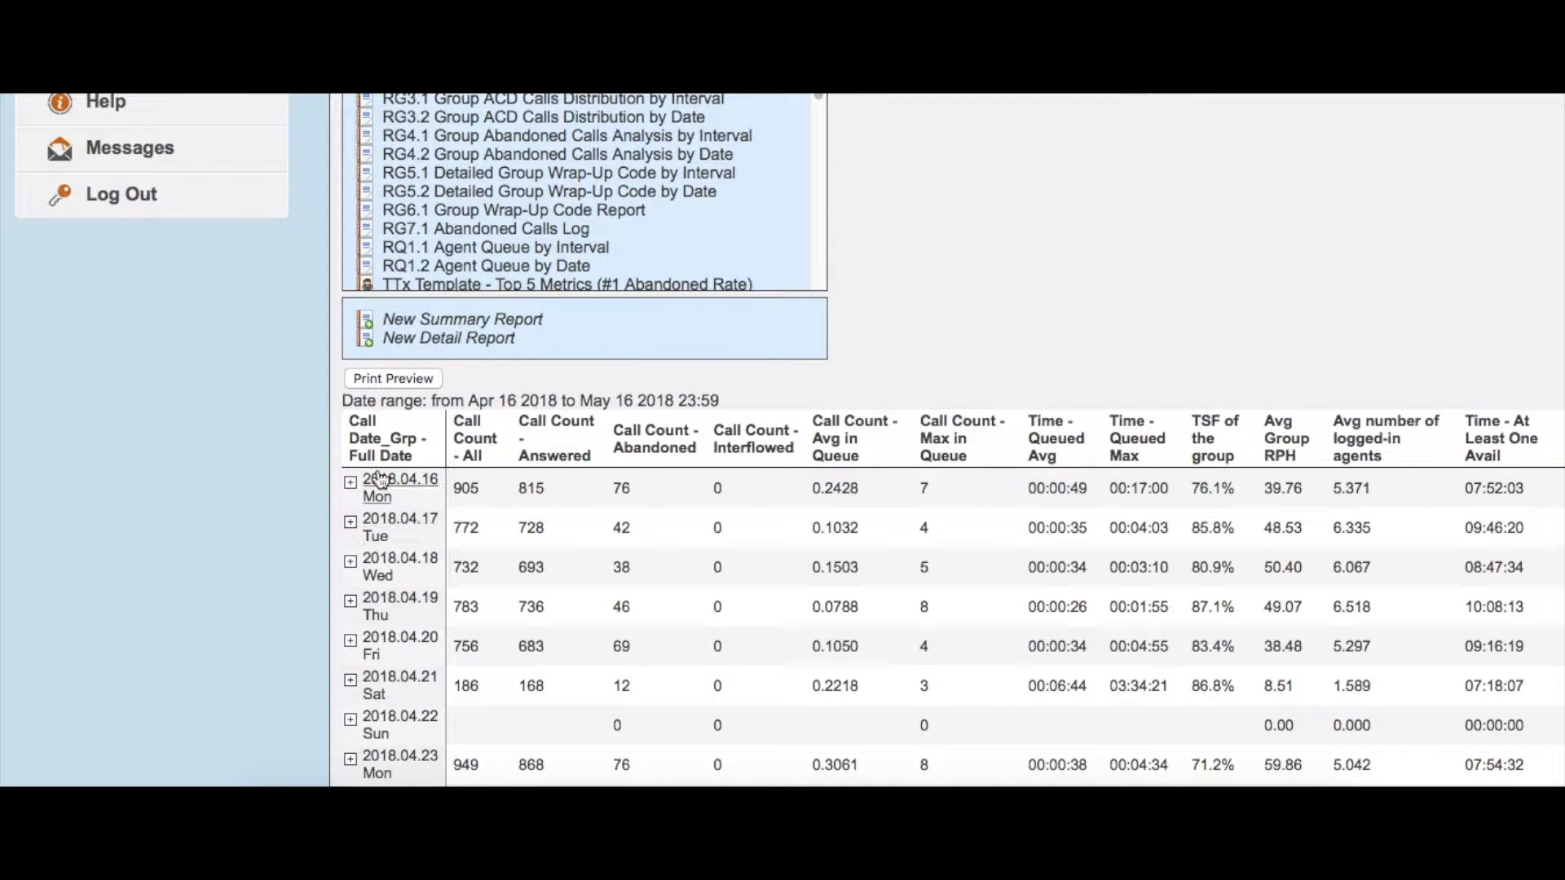
pyautogui.scroll(3, 379, 510)
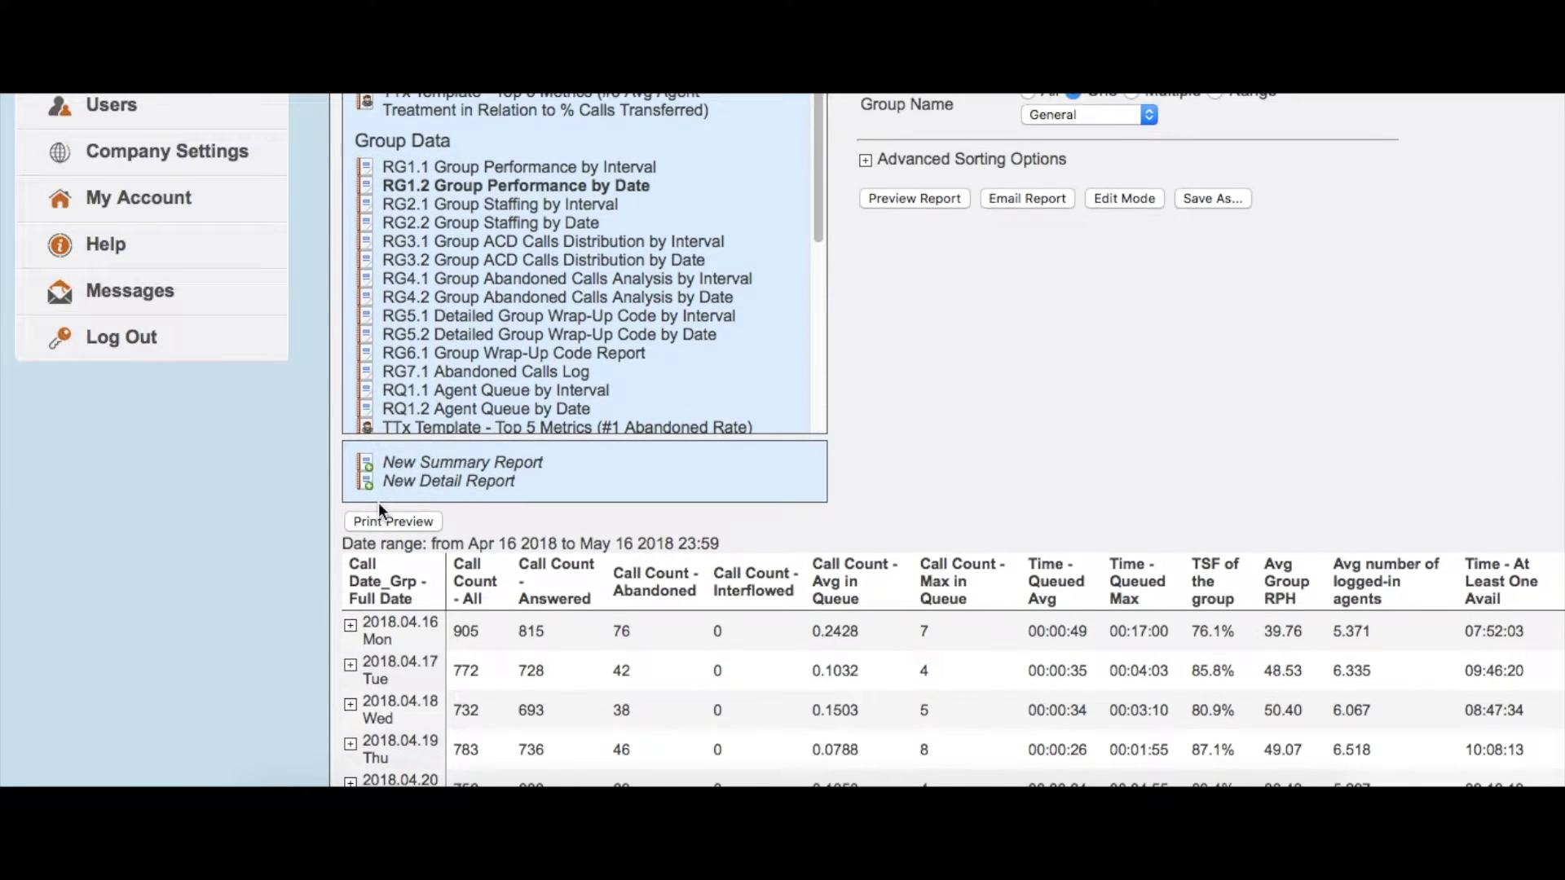
pyautogui.scroll(4, 1133, 246)
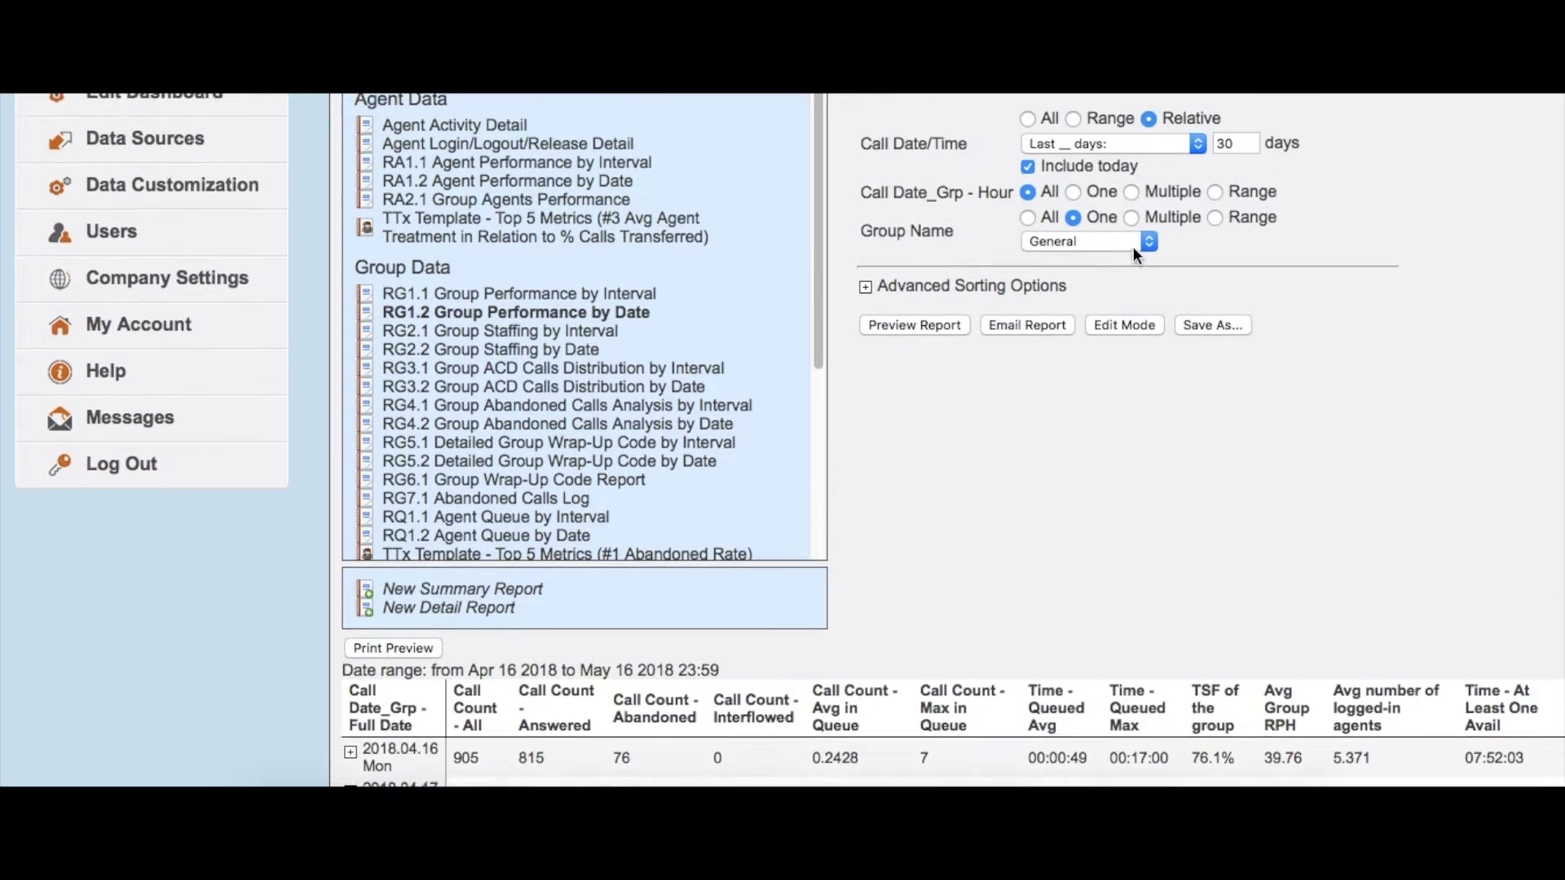
pyautogui.scroll(-3, 1146, 473)
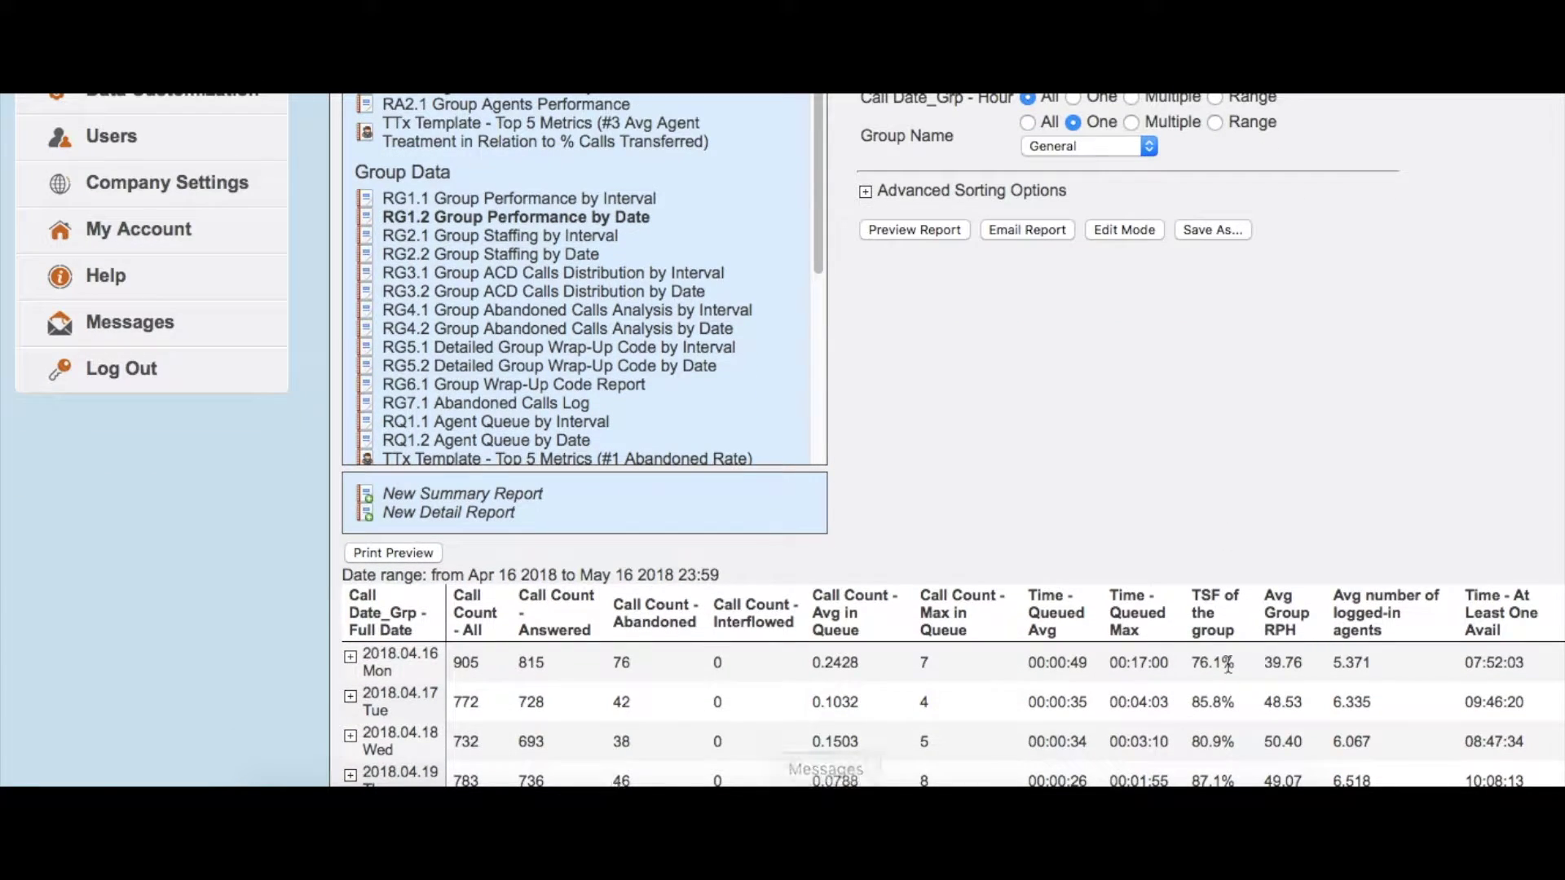
pyautogui.scroll(2, 1215, 471)
pyautogui.scroll(3, 1215, 466)
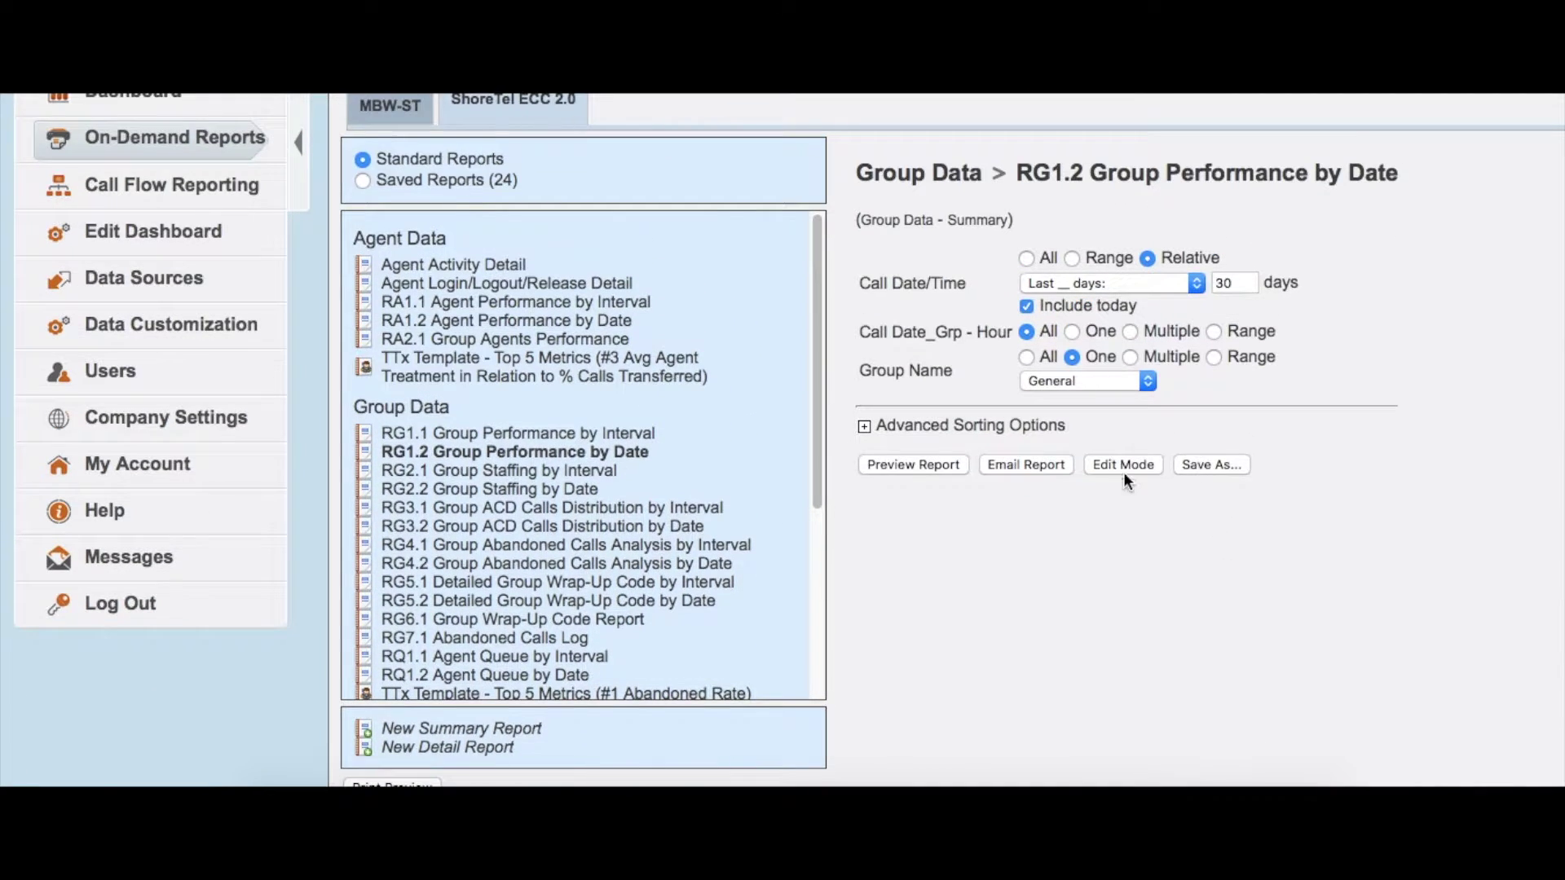
# - Put the report into edit mode and examine its available dimensions, rows, columns and values
pyautogui.click(1124, 464)
pyautogui.scroll(-4, 1144, 453)
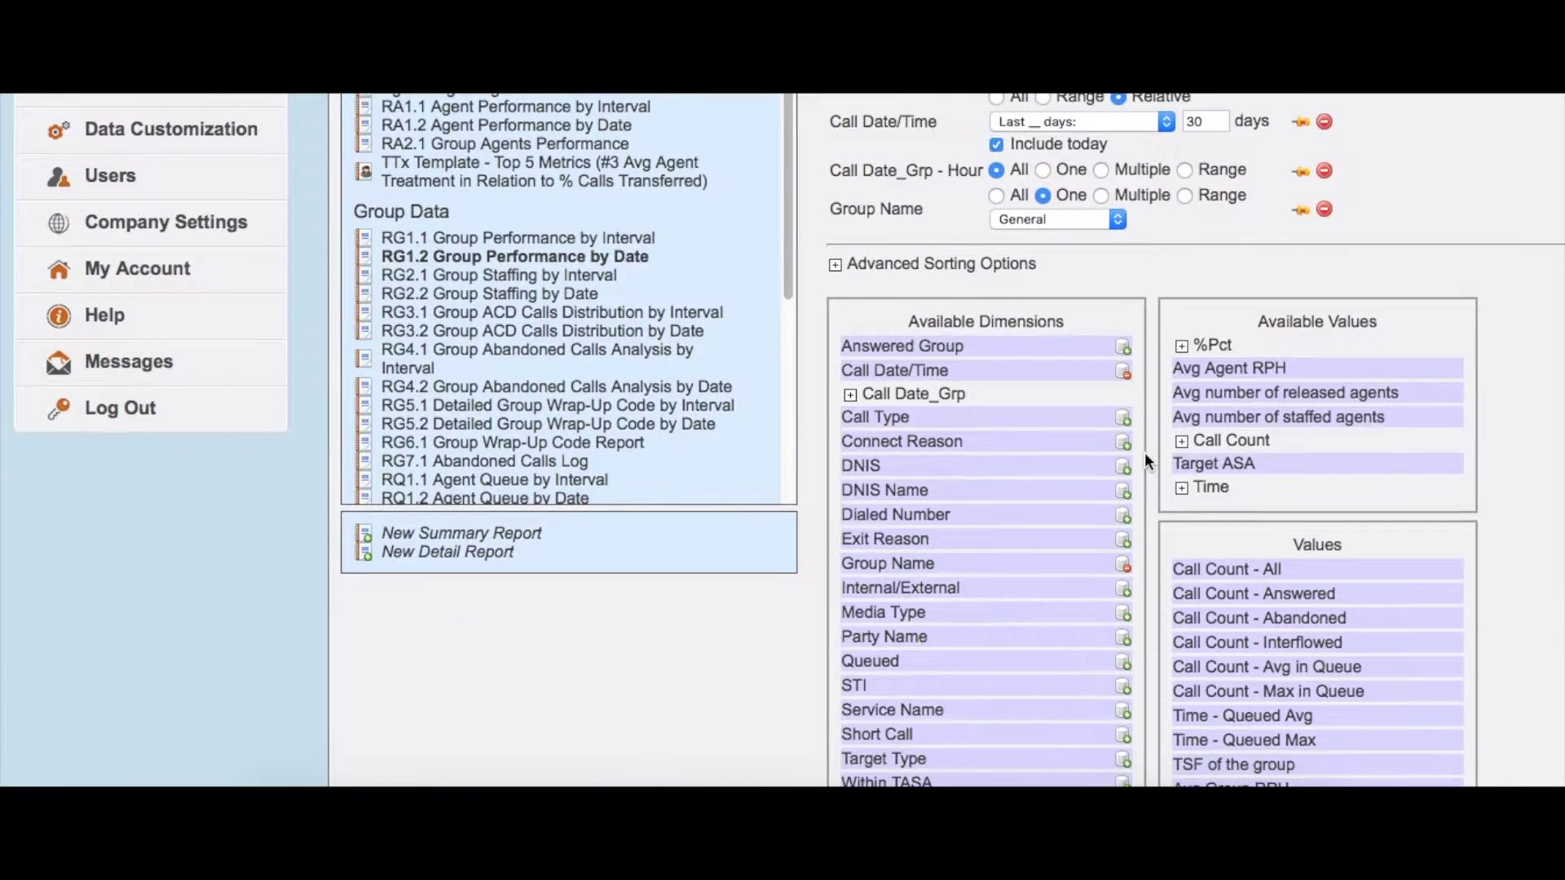
pyautogui.scroll(-2, 1144, 452)
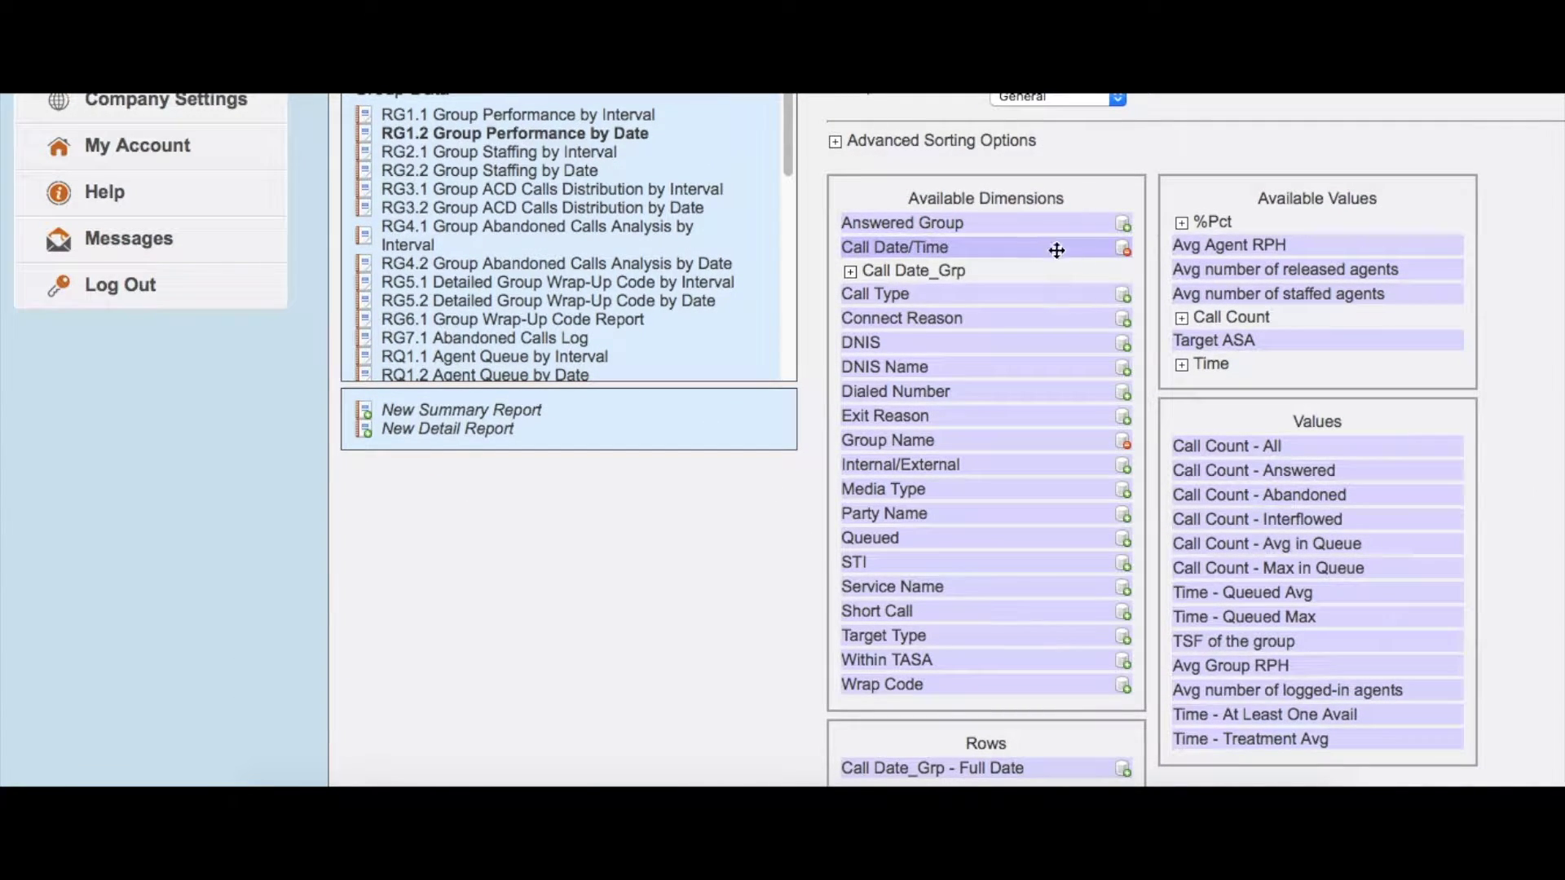
pyautogui.scroll(-2, 1082, 252)
pyautogui.moveTo(1082, 252)
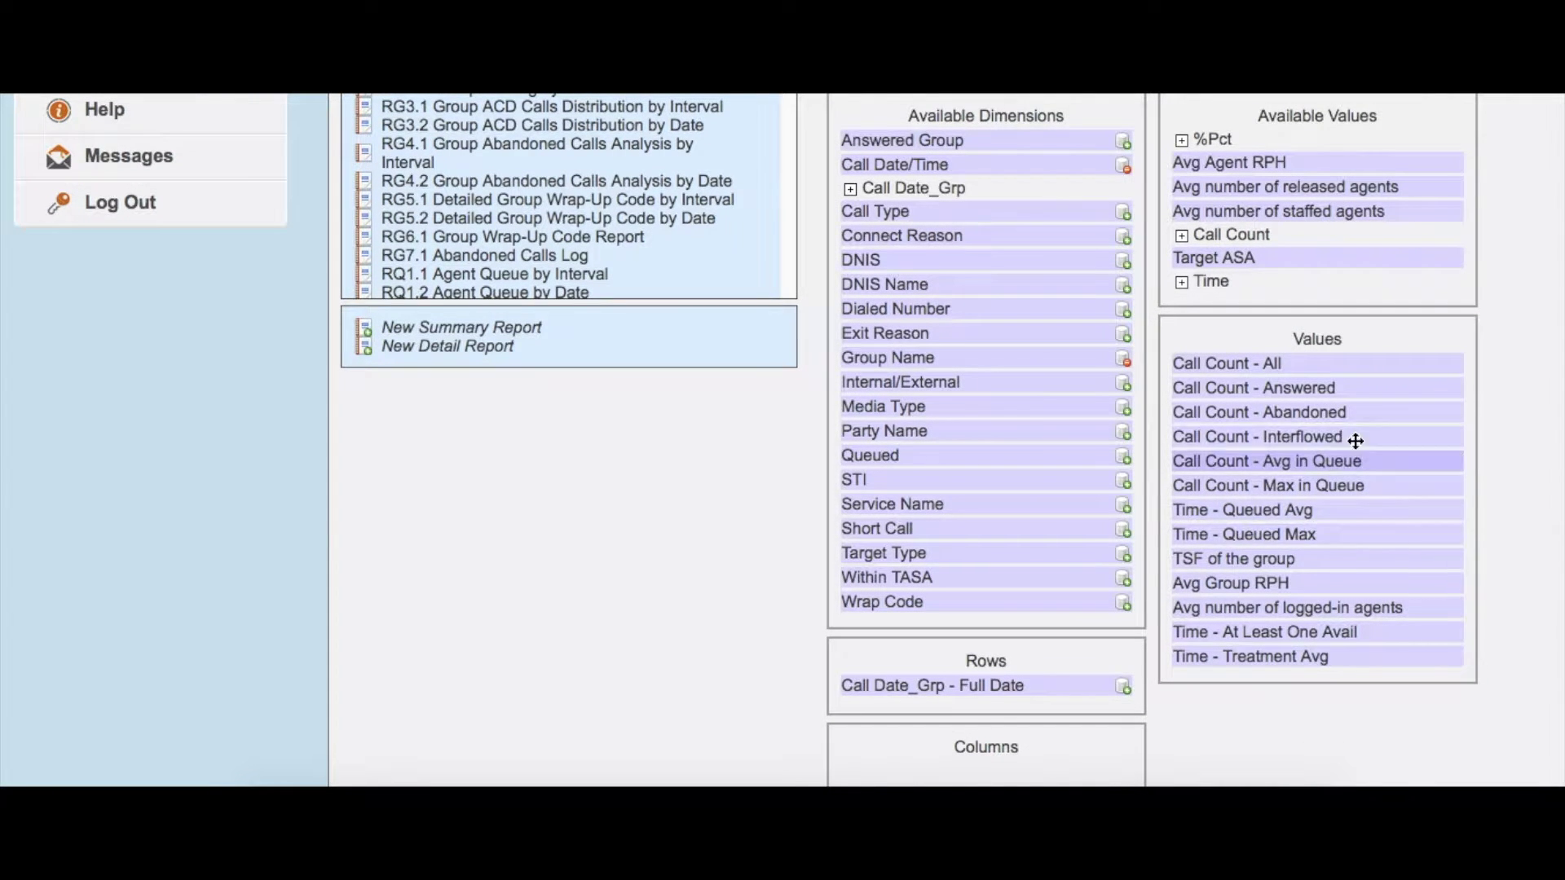
pyautogui.scroll(-5, 1514, 574)
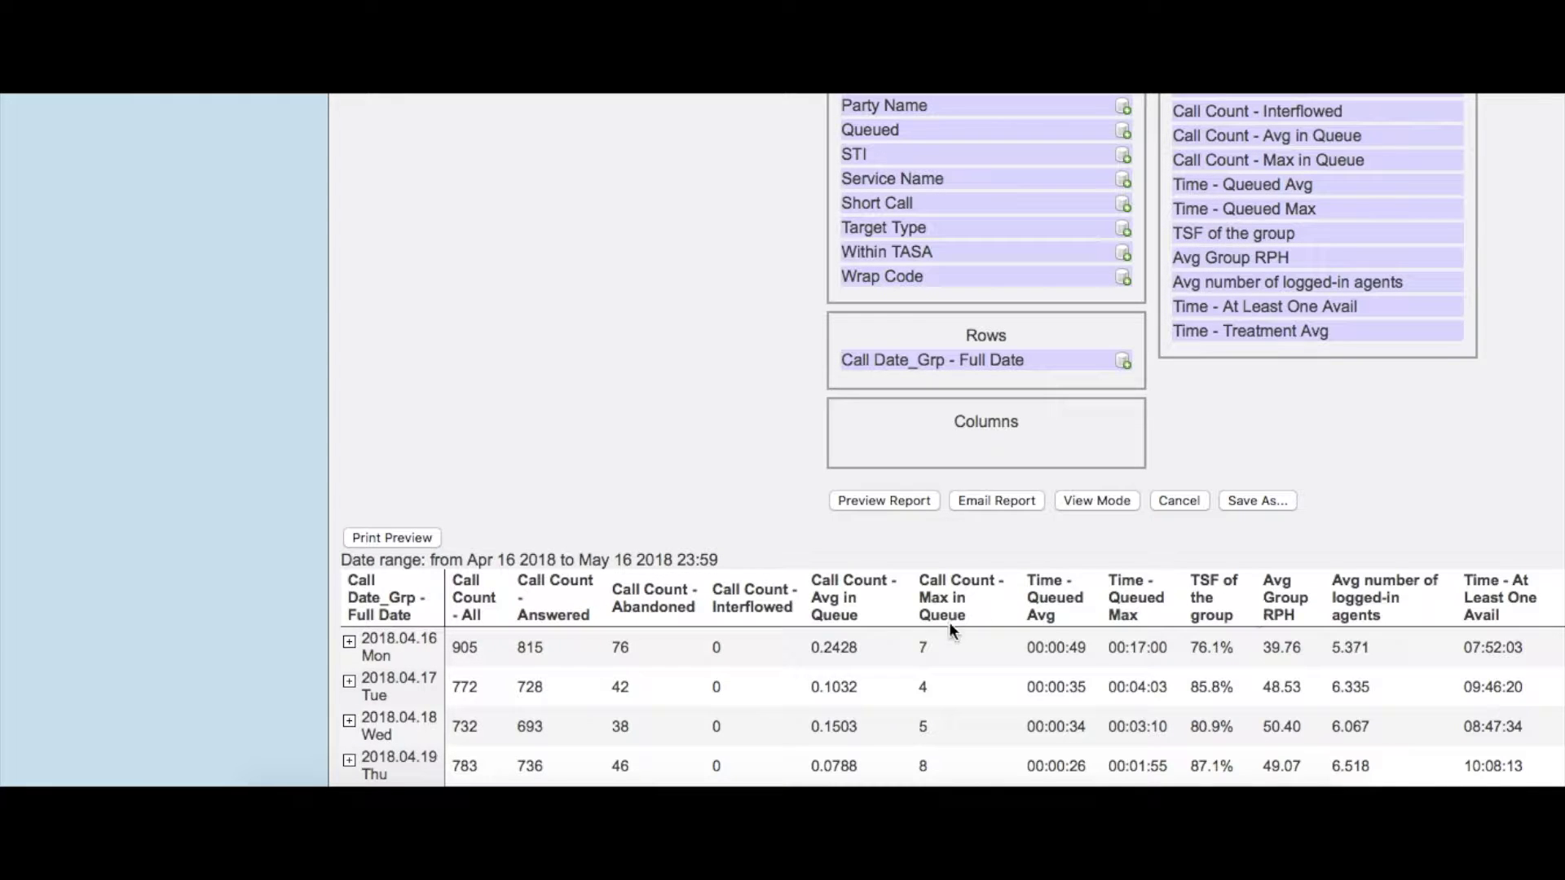
# - Add Call Count - Overflowed to the report's values directly below Call Count - All and preview the report again
pyautogui.scroll(3, 1378, 534)
pyautogui.scroll(5, 1378, 535)
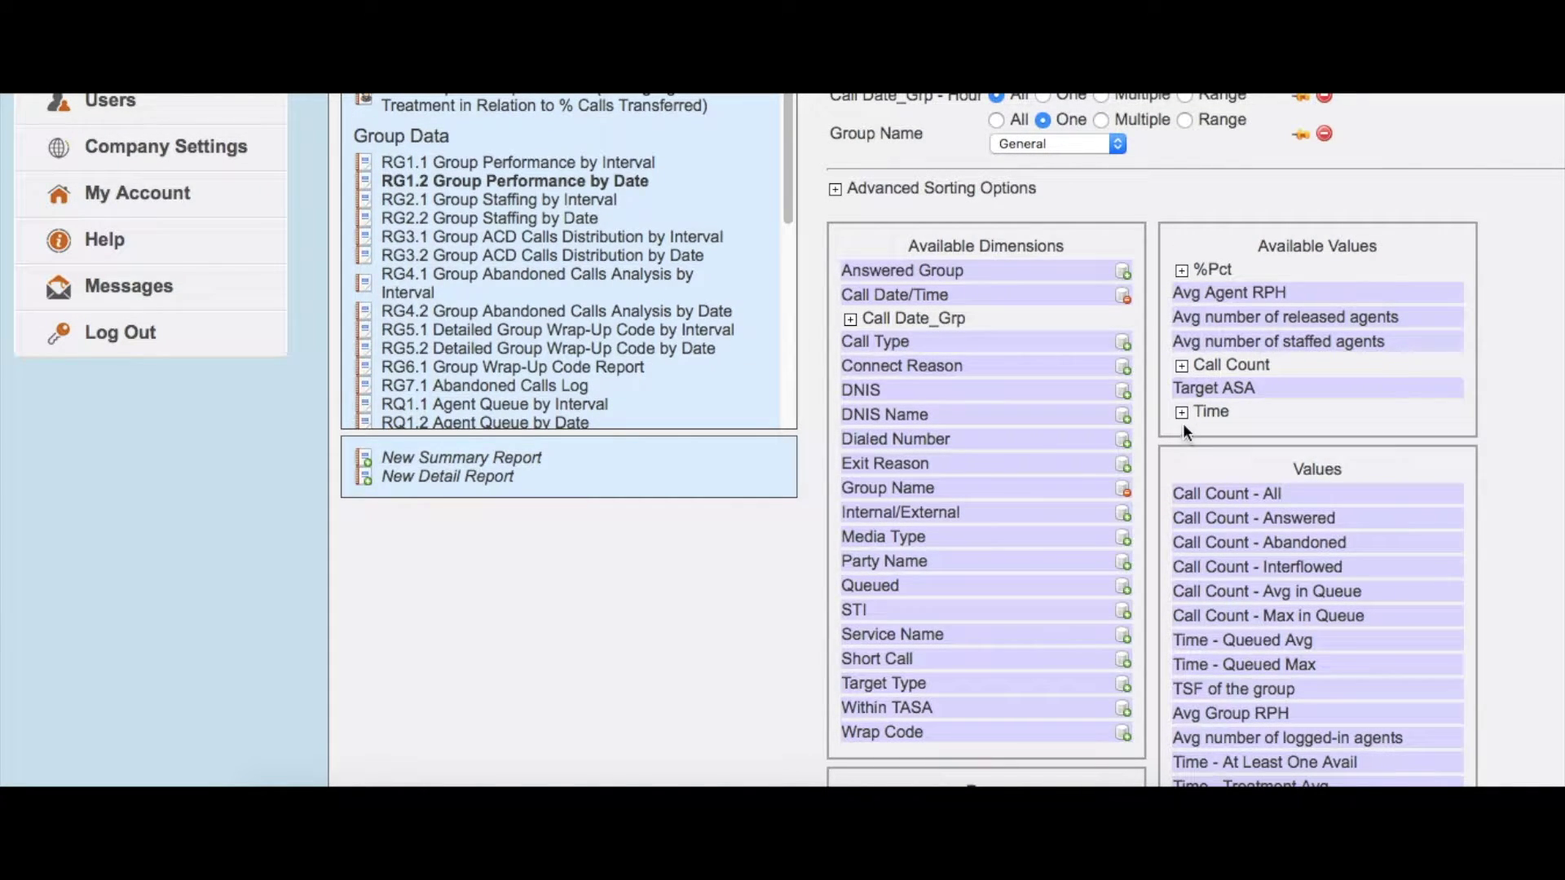
pyautogui.click(1182, 367)
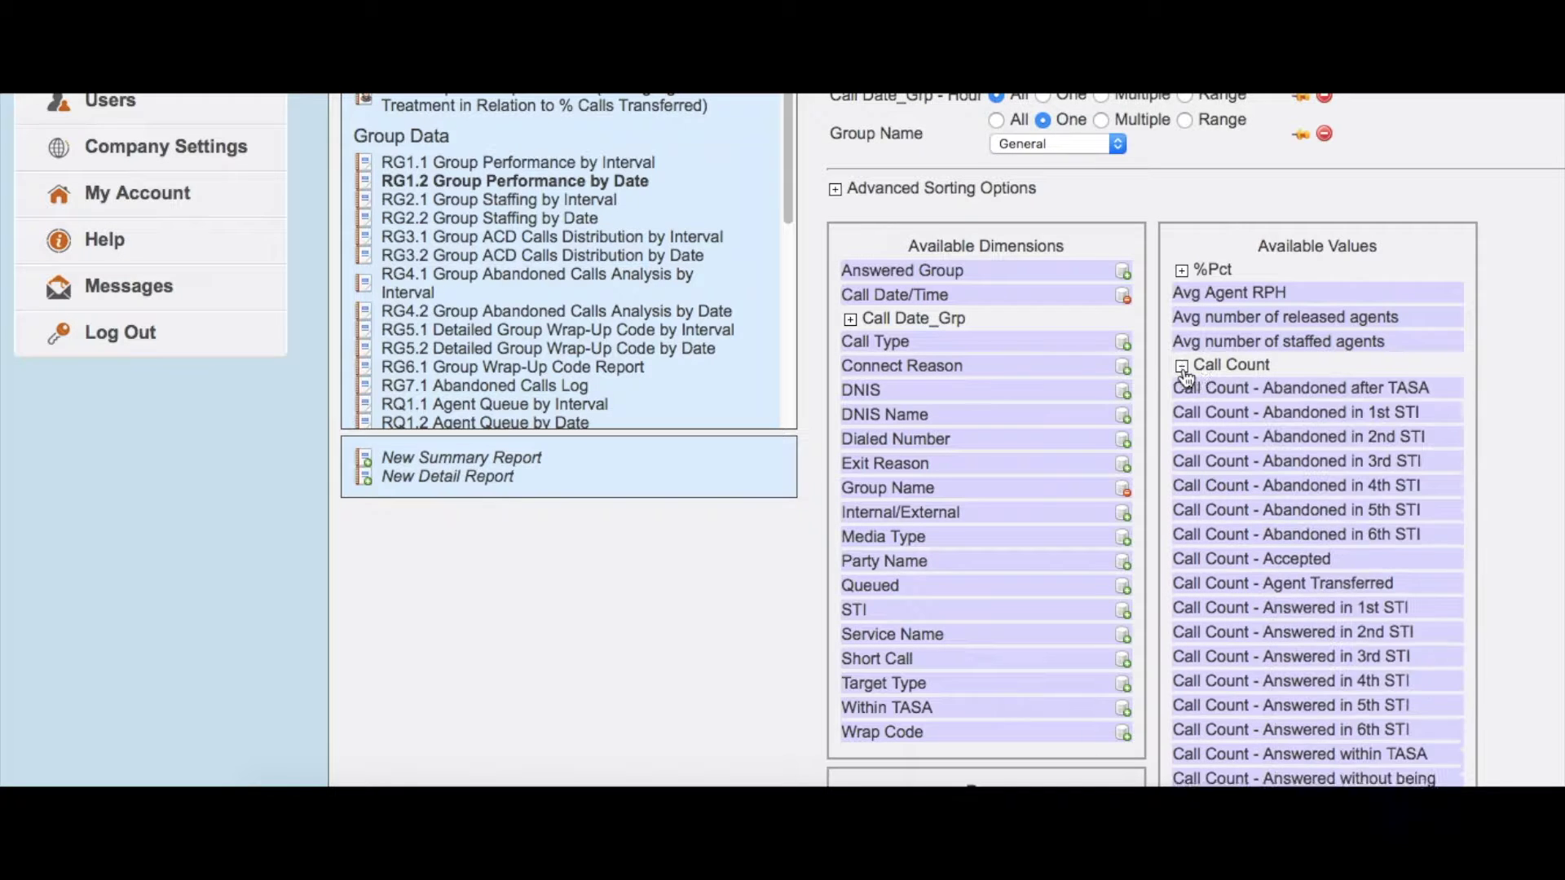
pyautogui.scroll(-5, 1297, 407)
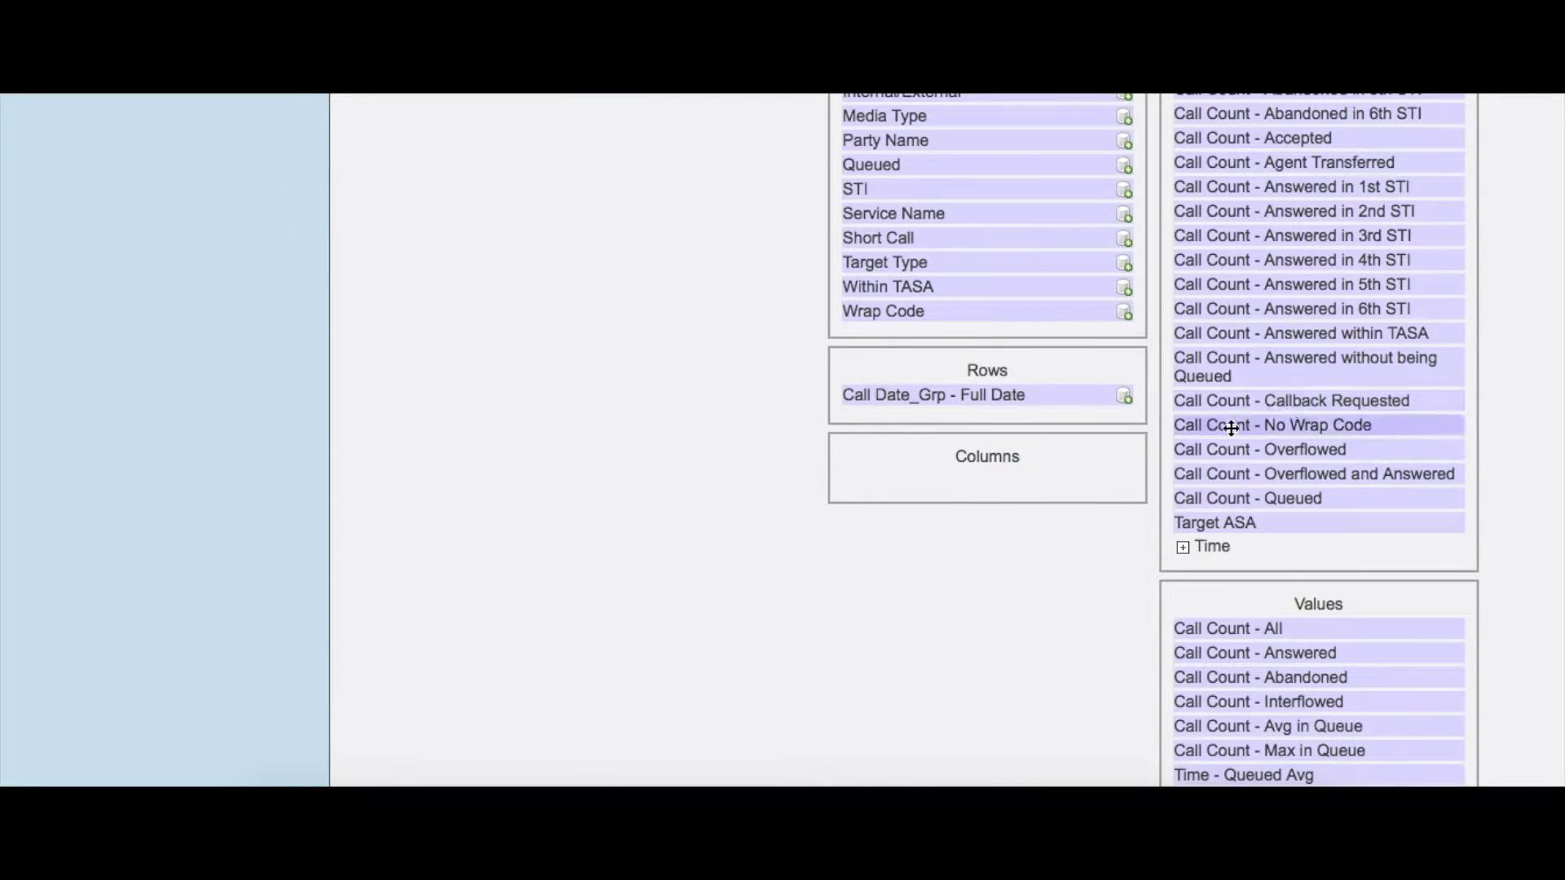
pyautogui.moveTo(1288, 452); pyautogui.dragTo(1290, 629)
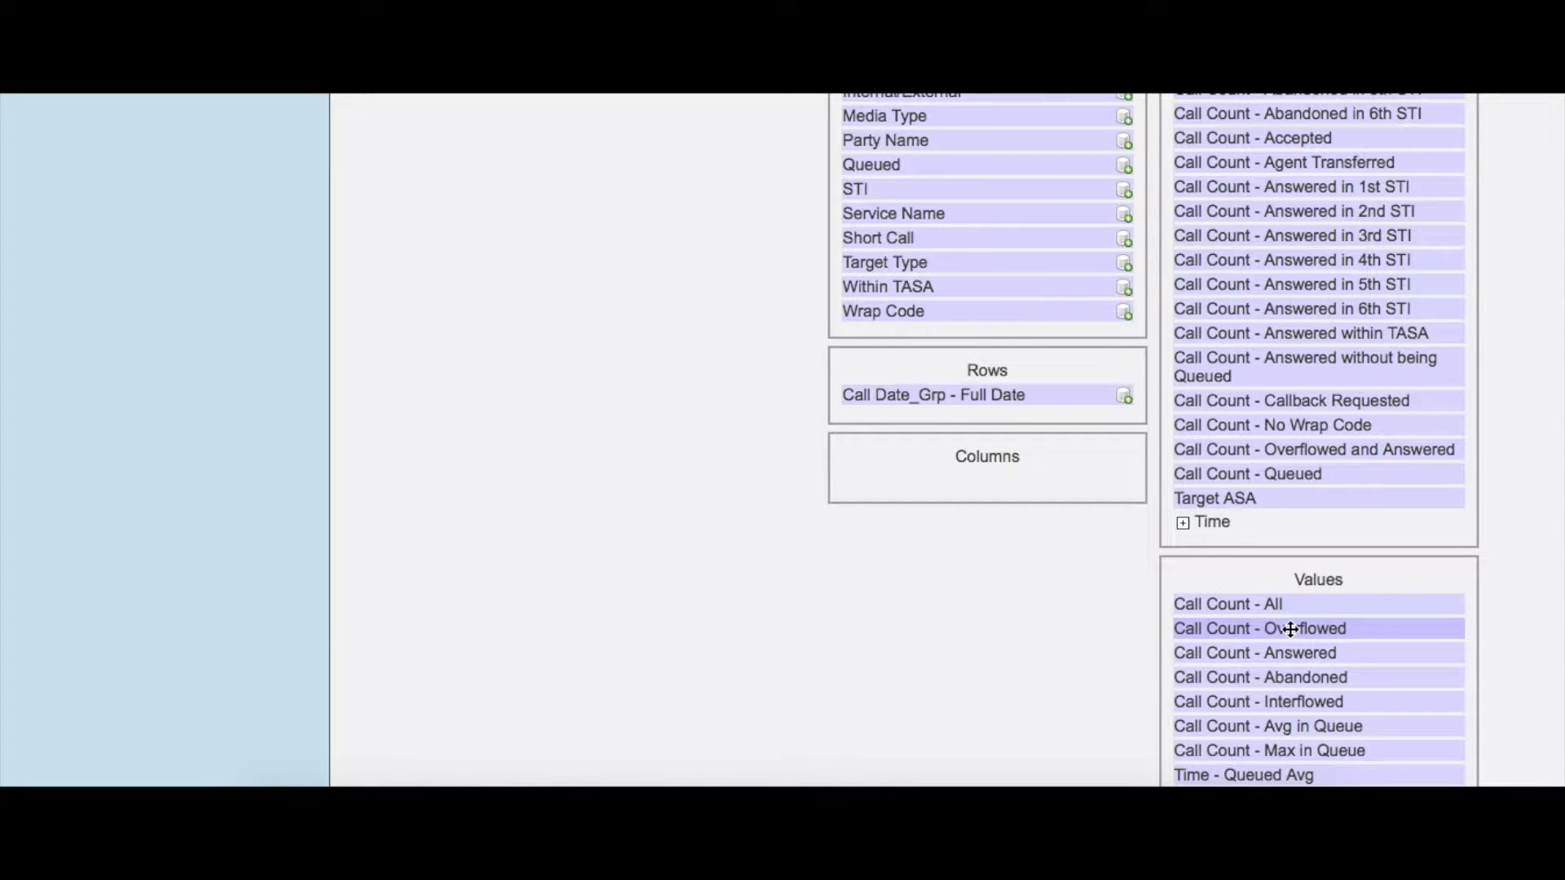
pyautogui.scroll(-5, 825, 605)
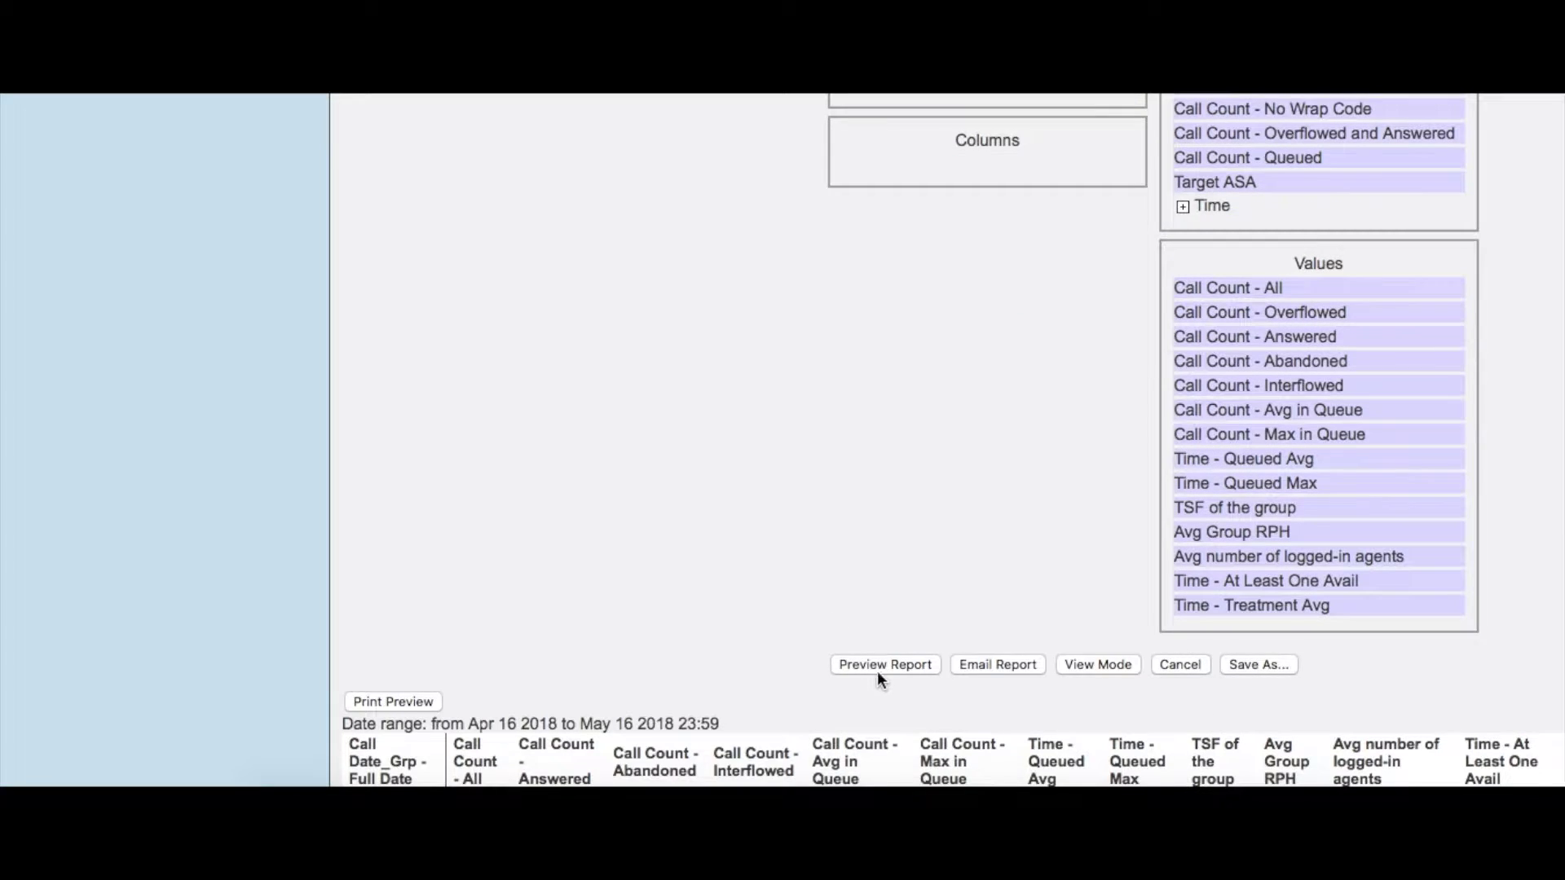
pyautogui.click(876, 672)
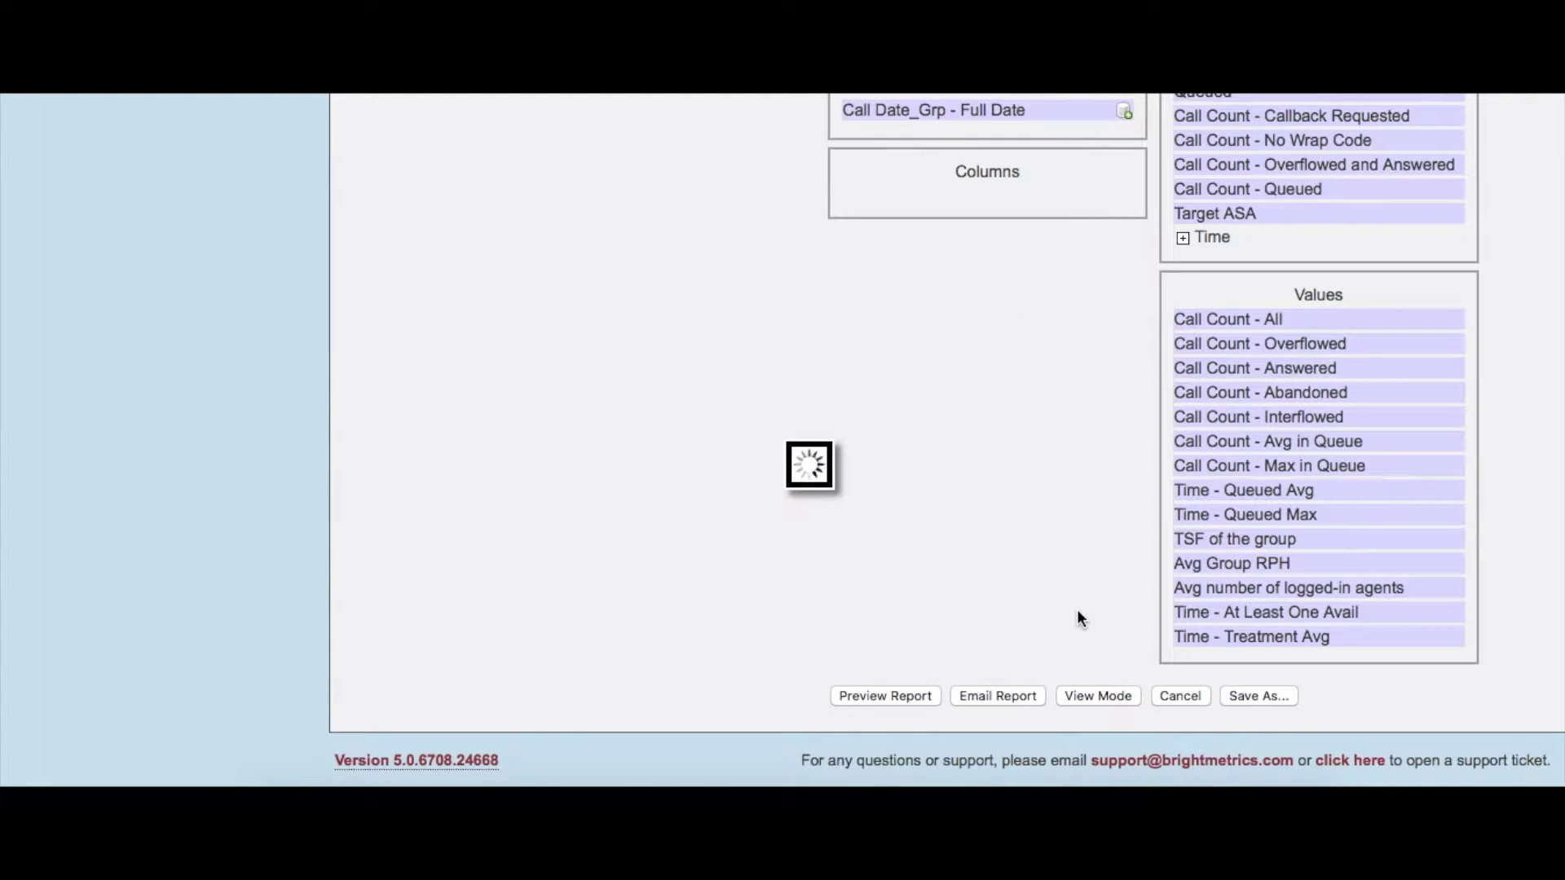
# - Check the overflowed counts in the preview and remove Call Count - Overflowed from the report's values
pyautogui.scroll(-6, 768, 549)
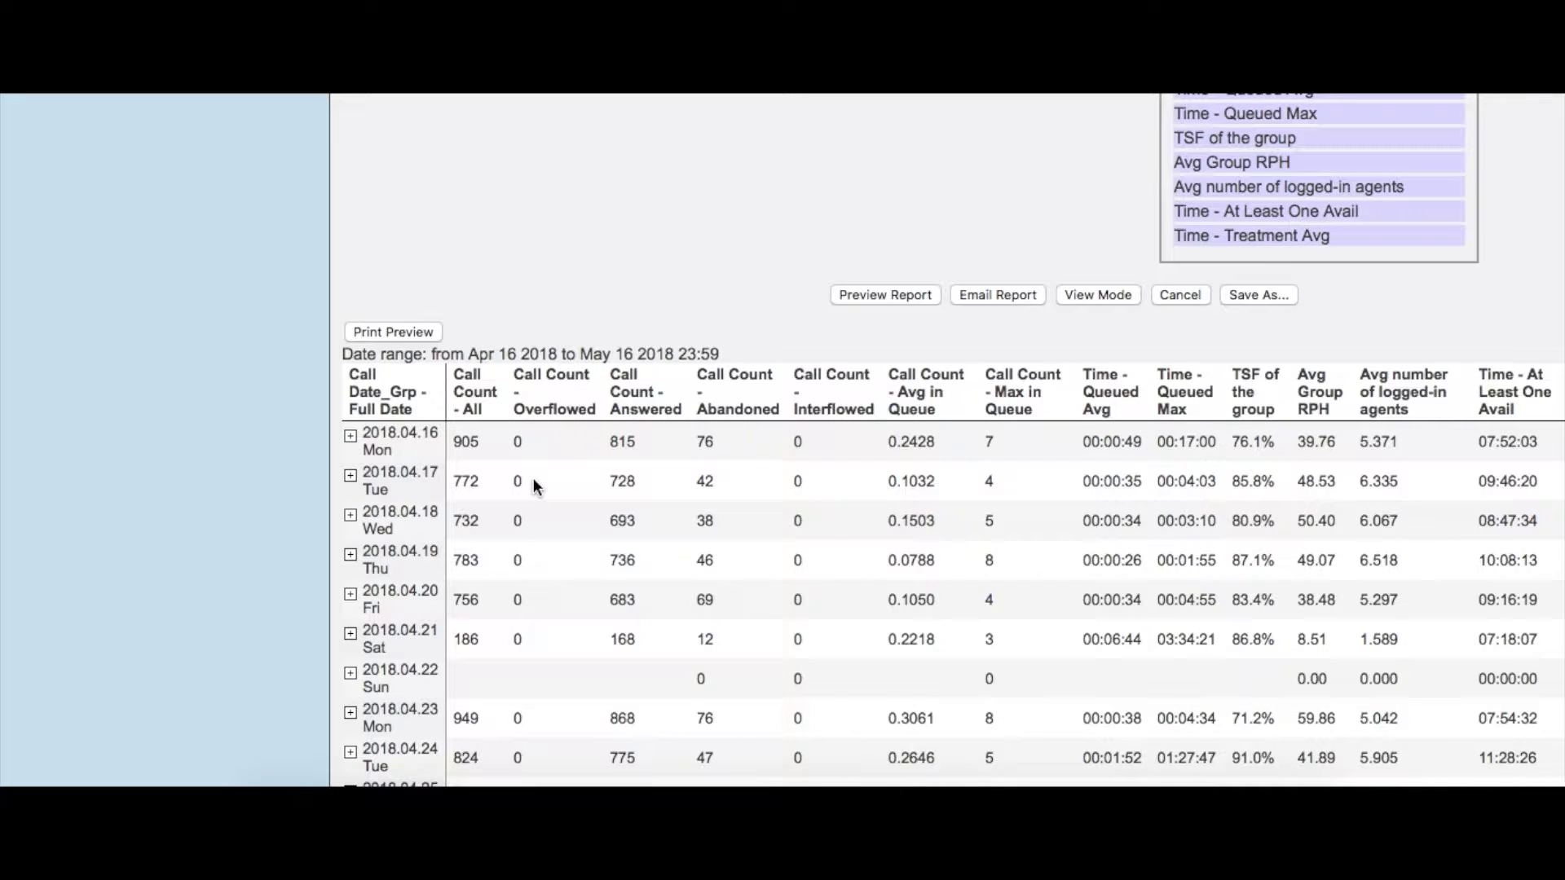
pyautogui.scroll(10, 536, 486)
pyautogui.scroll(-6, 613, 516)
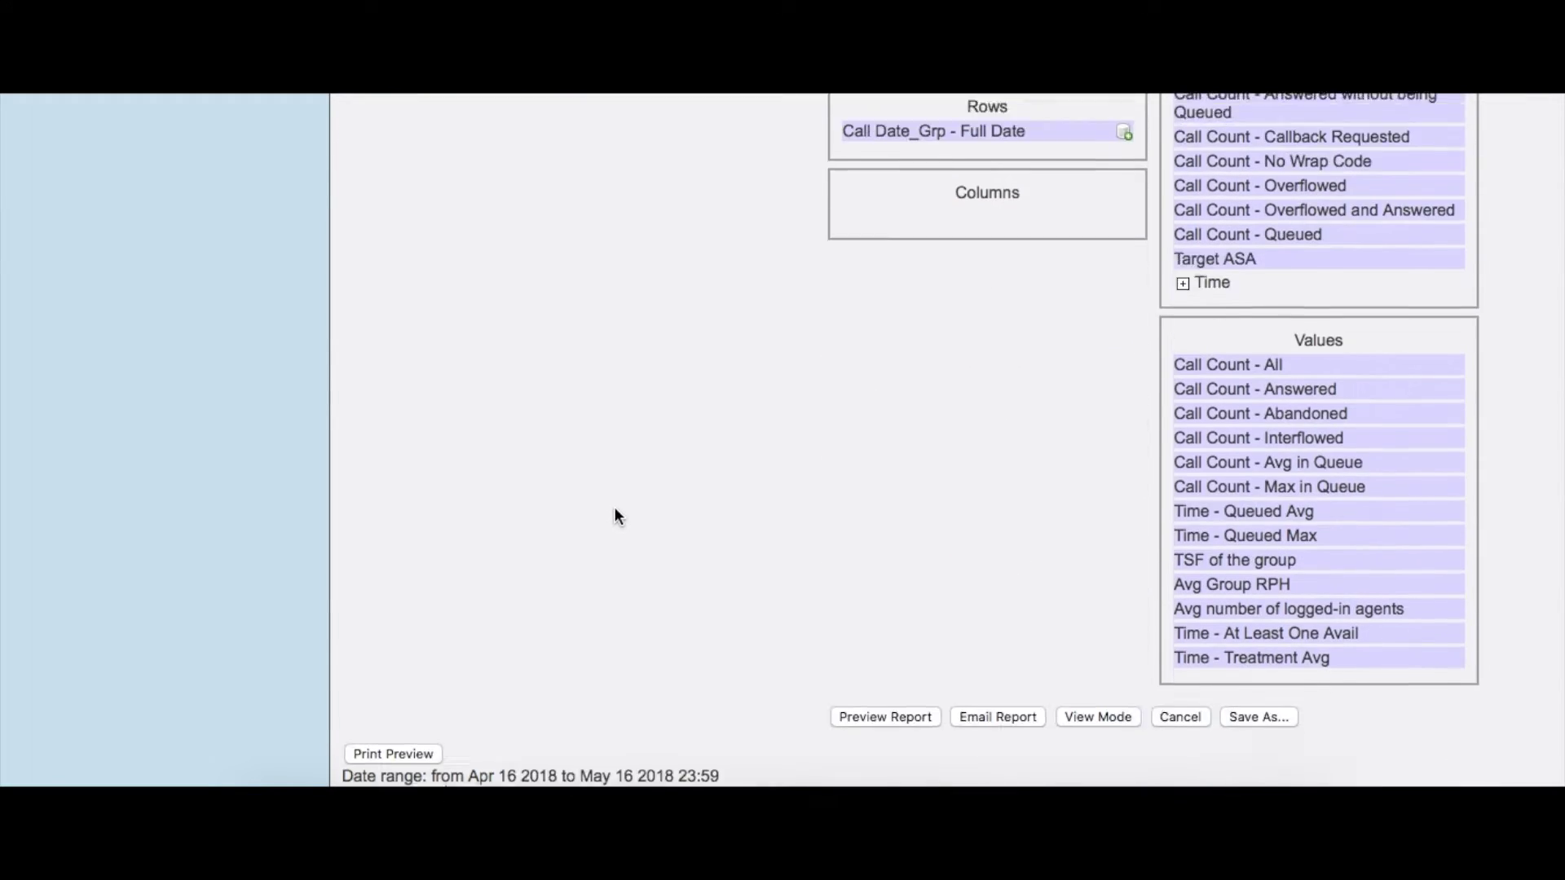
# - Remove Call Date_Grp - Full Date from the report's rows, returning it to the available dimensions
pyautogui.scroll(-4, 548, 477)
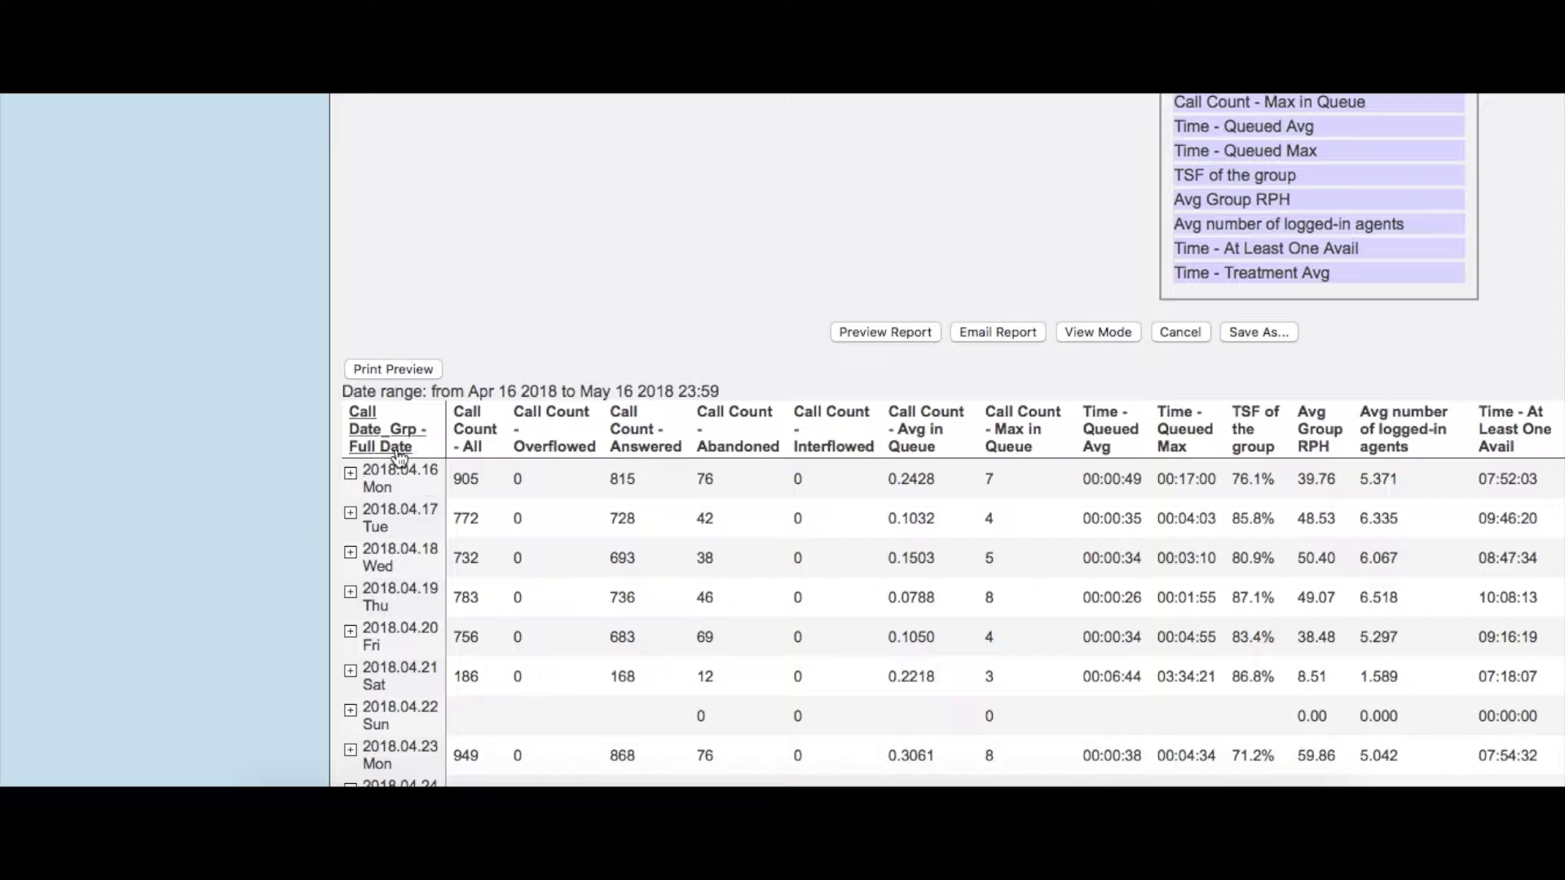
pyautogui.scroll(9, 642, 347)
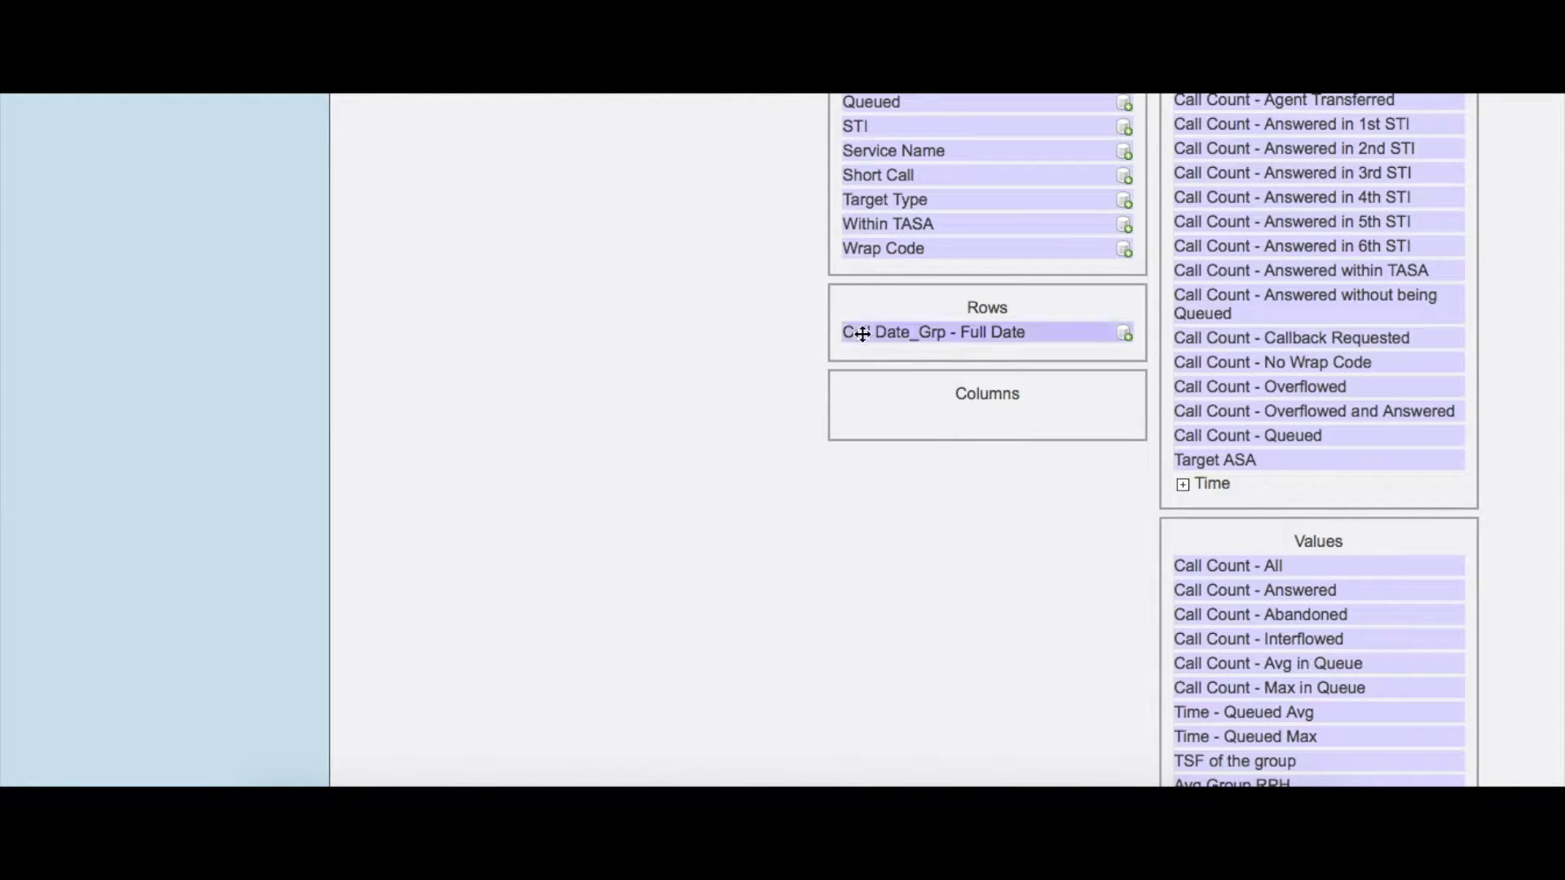
pyautogui.scroll(1, 924, 330)
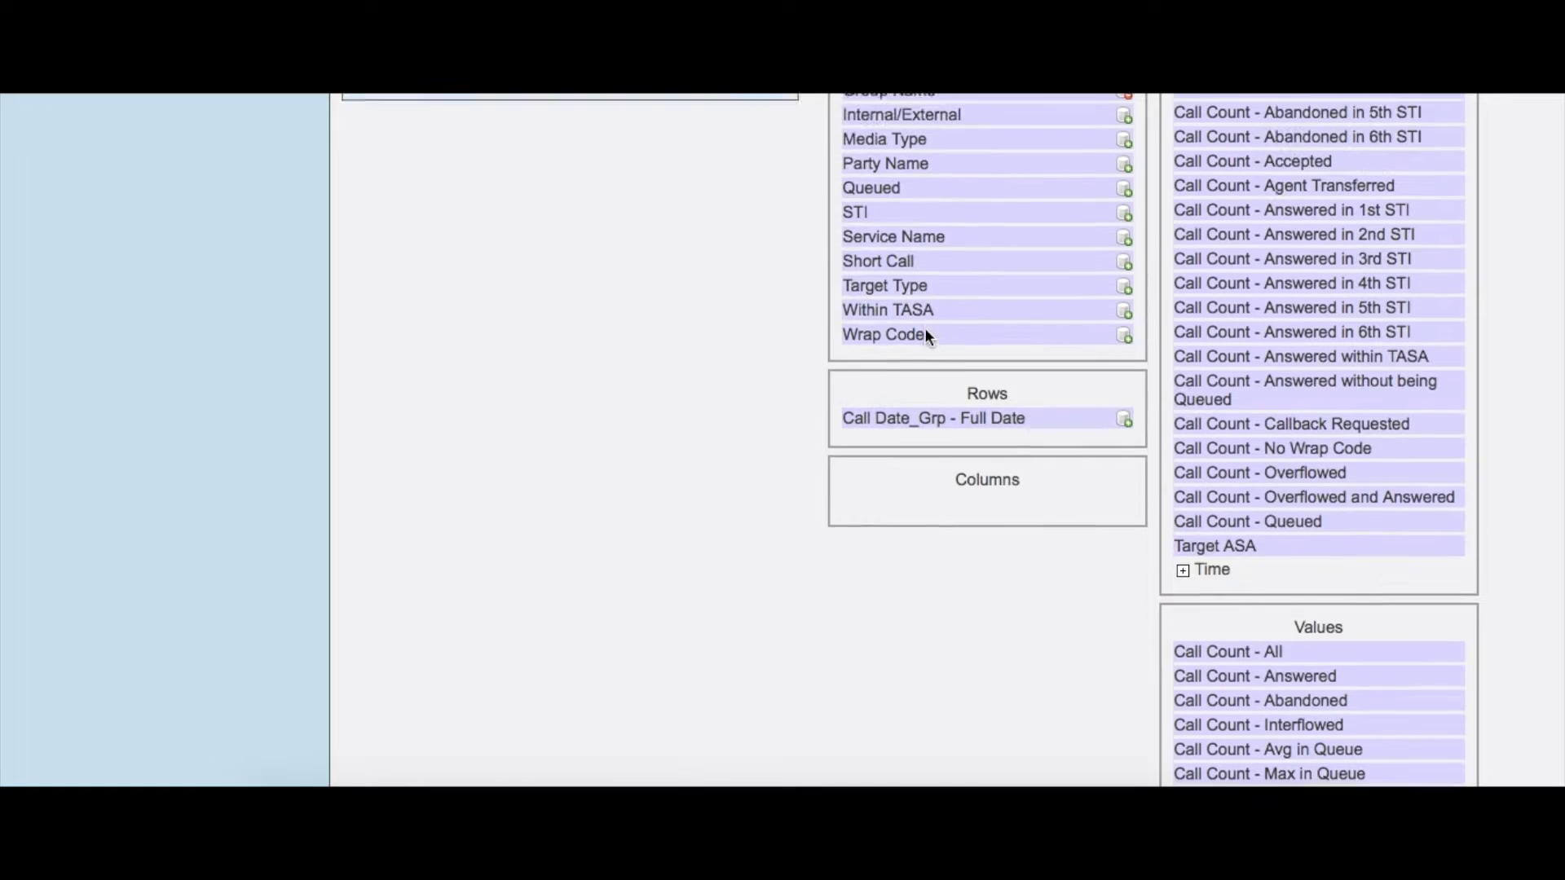
pyautogui.scroll(1, 734, 464)
pyautogui.moveTo(873, 514); pyautogui.dragTo(891, 363)
# - Expand the Call Date_Grp dimensions, add Call Date_Grp - Week to the rows and preview the weekly report
pyautogui.scroll(2, 758, 404)
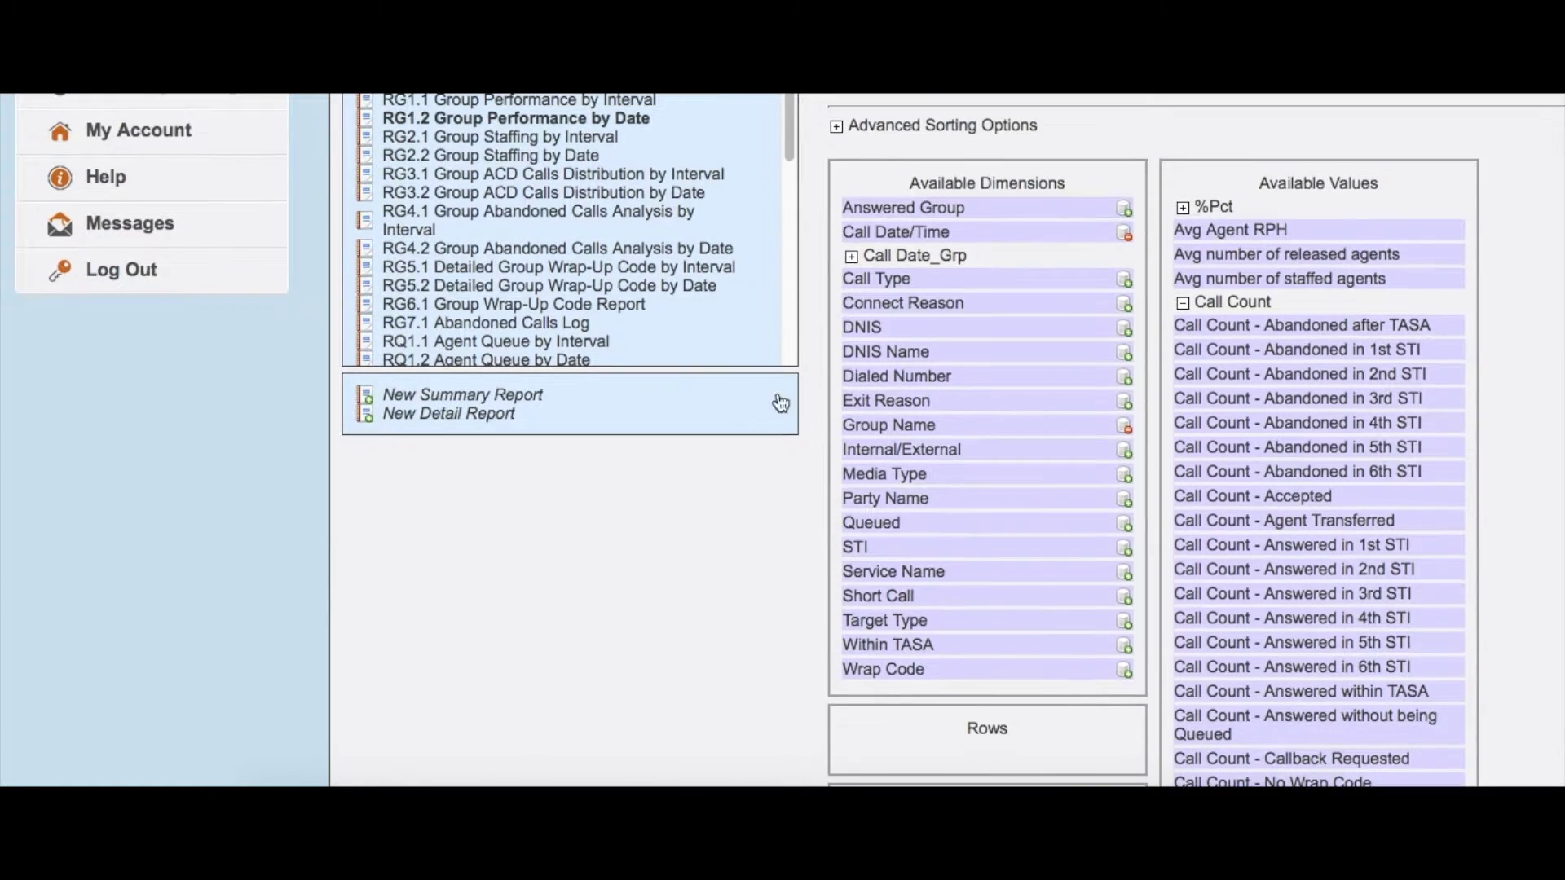
pyautogui.click(852, 257)
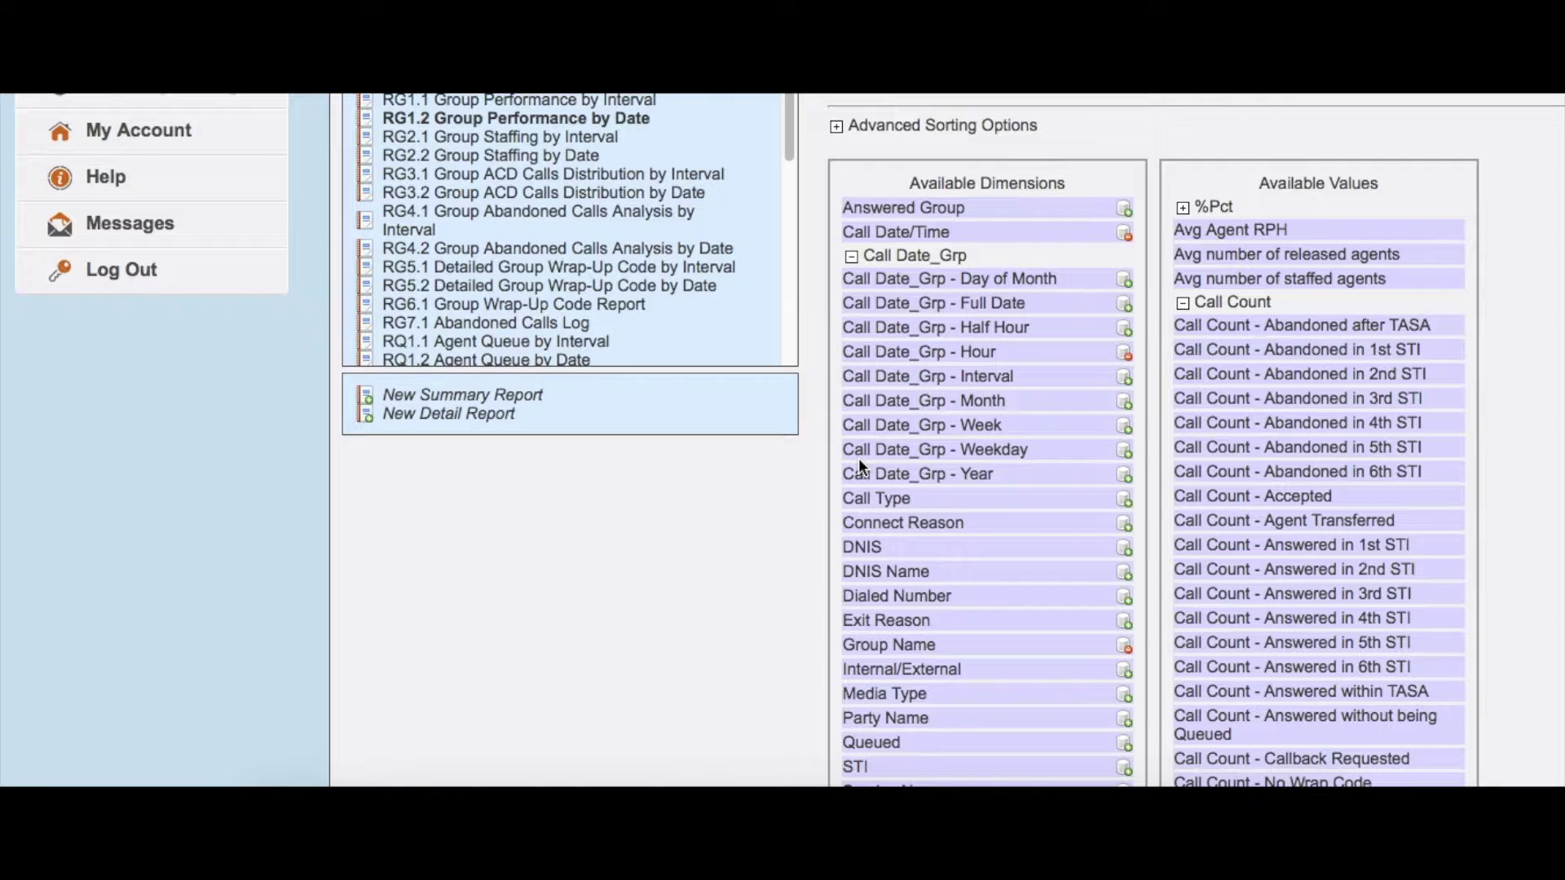
pyautogui.moveTo(927, 424); pyautogui.dragTo(926, 534)
pyautogui.scroll(-4, 767, 570)
pyautogui.scroll(-3, 868, 573)
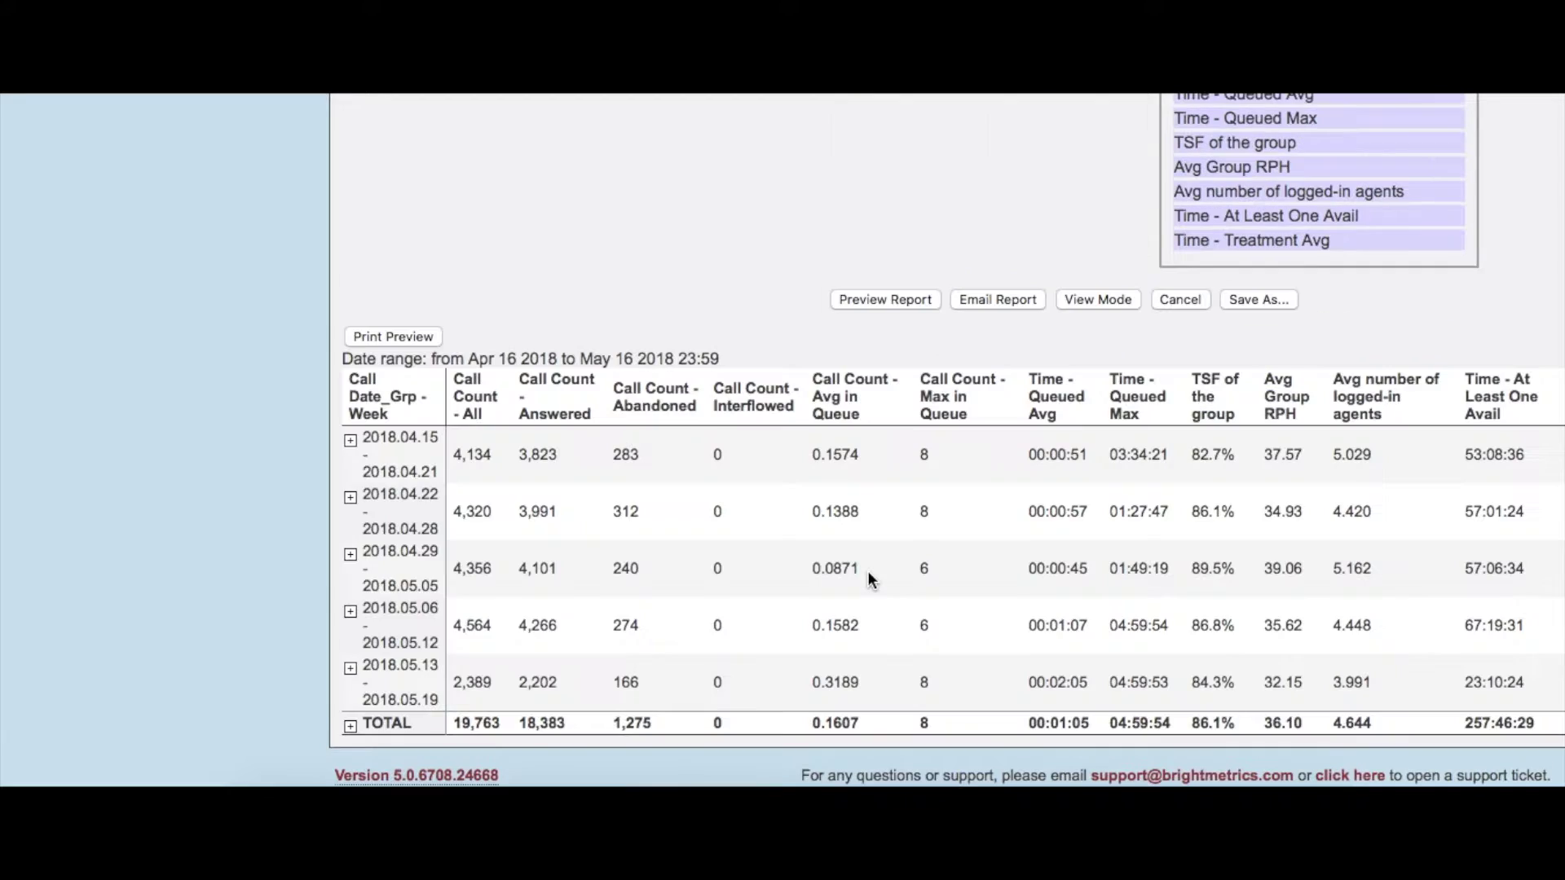
pyautogui.scroll(5, 747, 493)
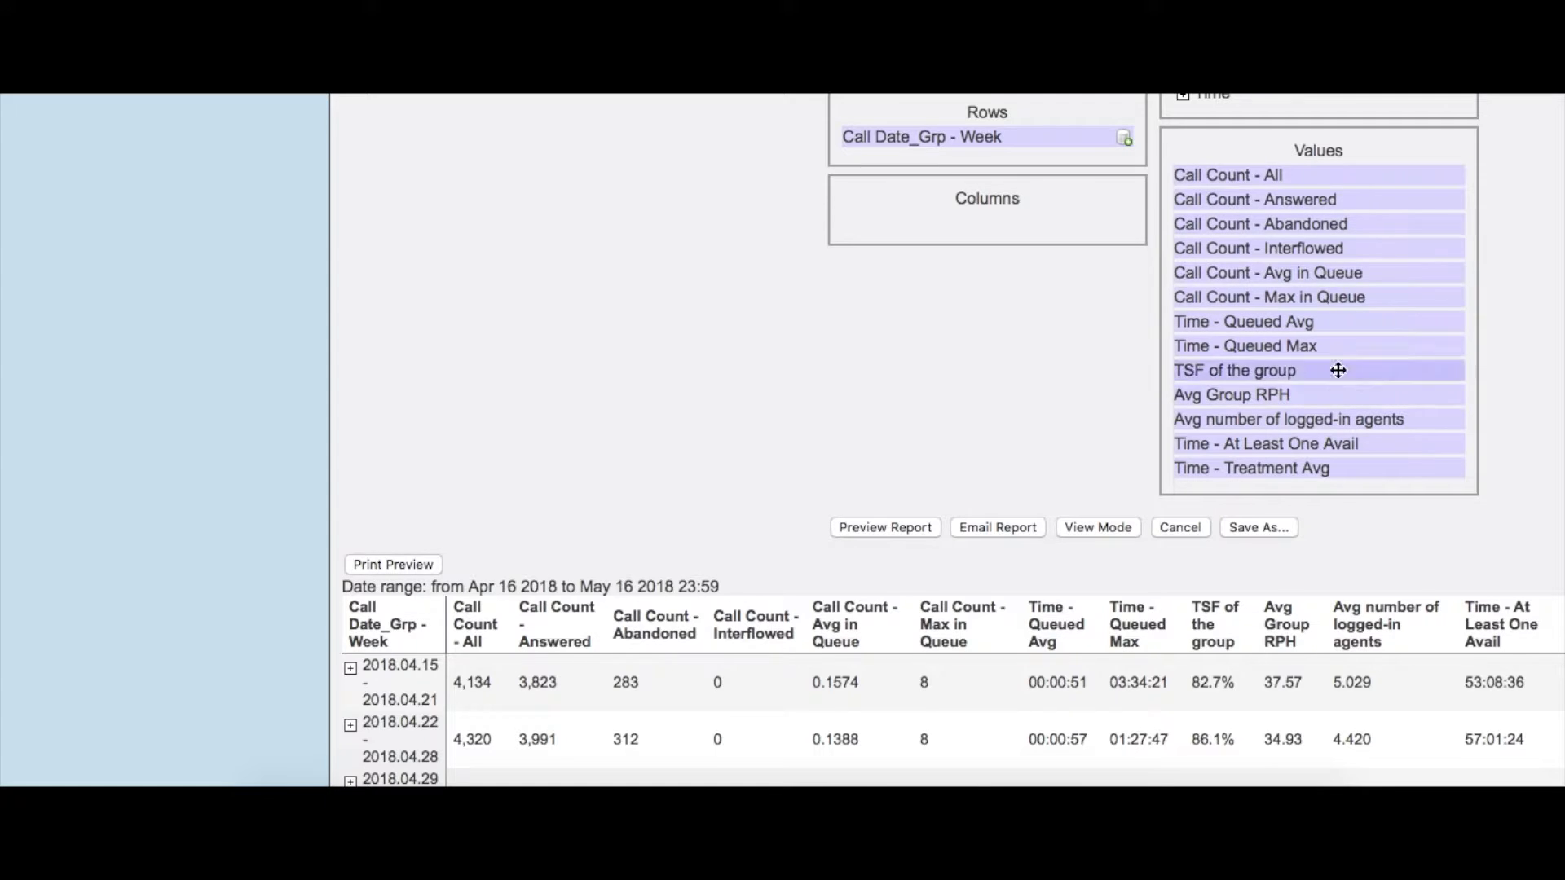
pyautogui.scroll(-2, 423, 530)
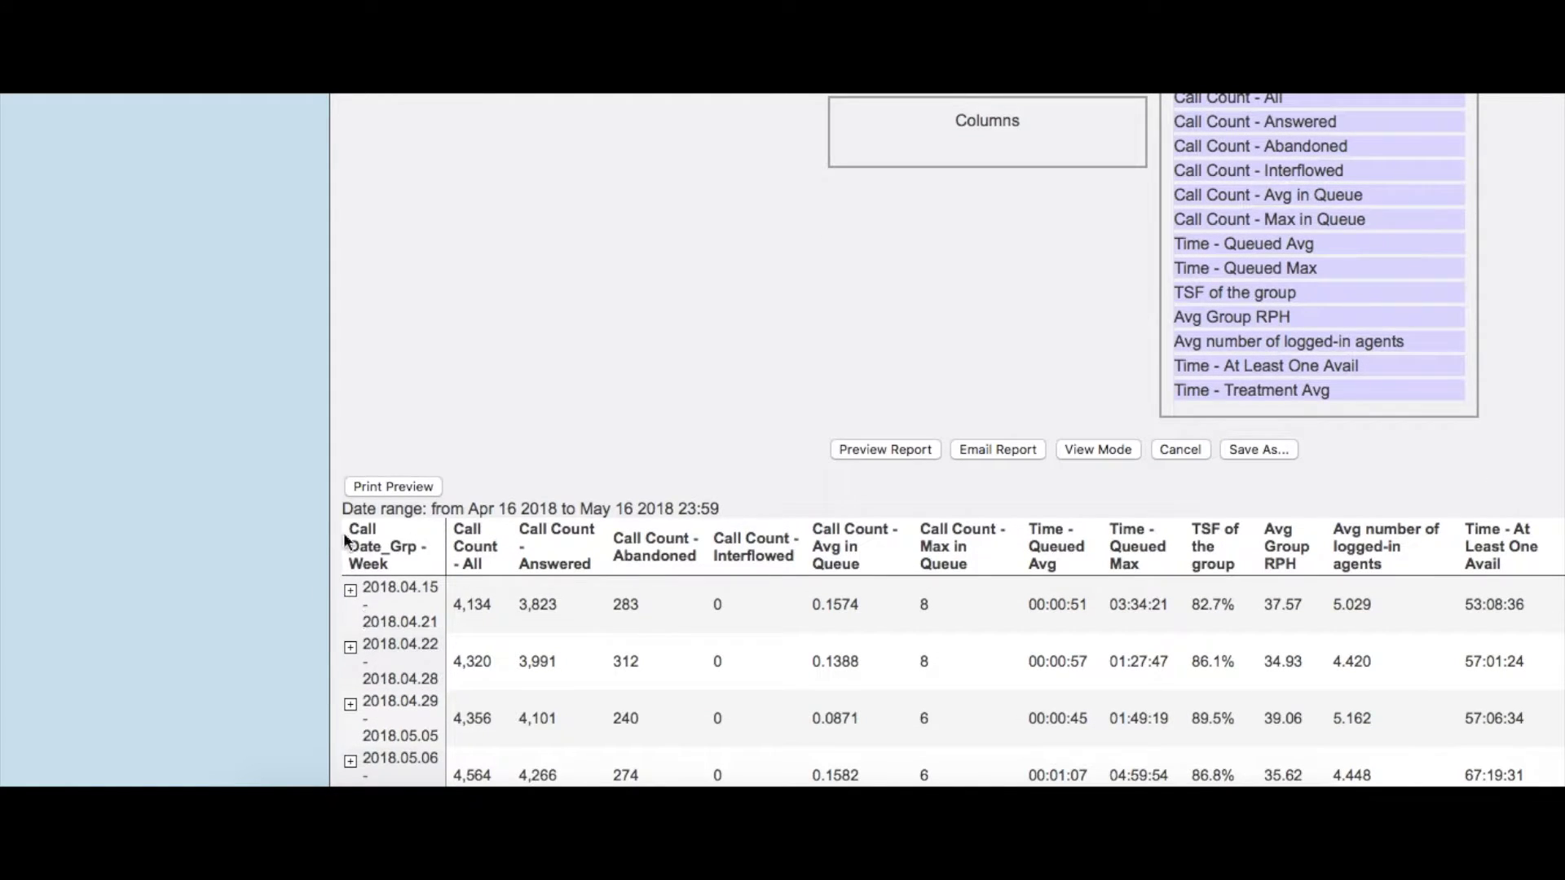
pyautogui.scroll(-1, 395, 599)
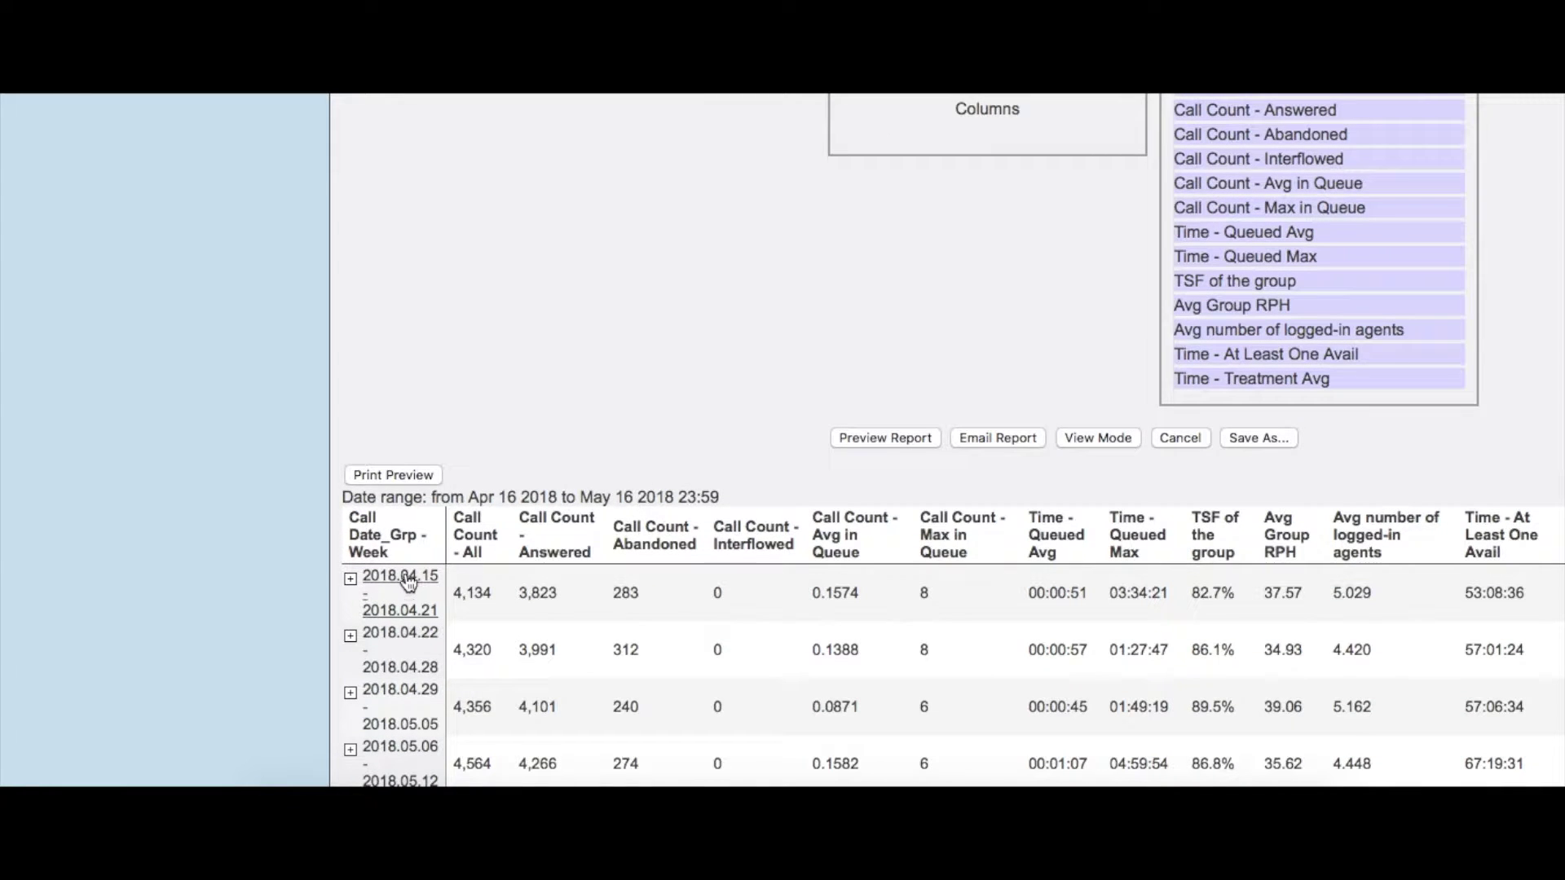
# - Add Call Date_Grp - Weekday to the rows below Week and preview the report again
pyautogui.scroll(10, 407, 581)
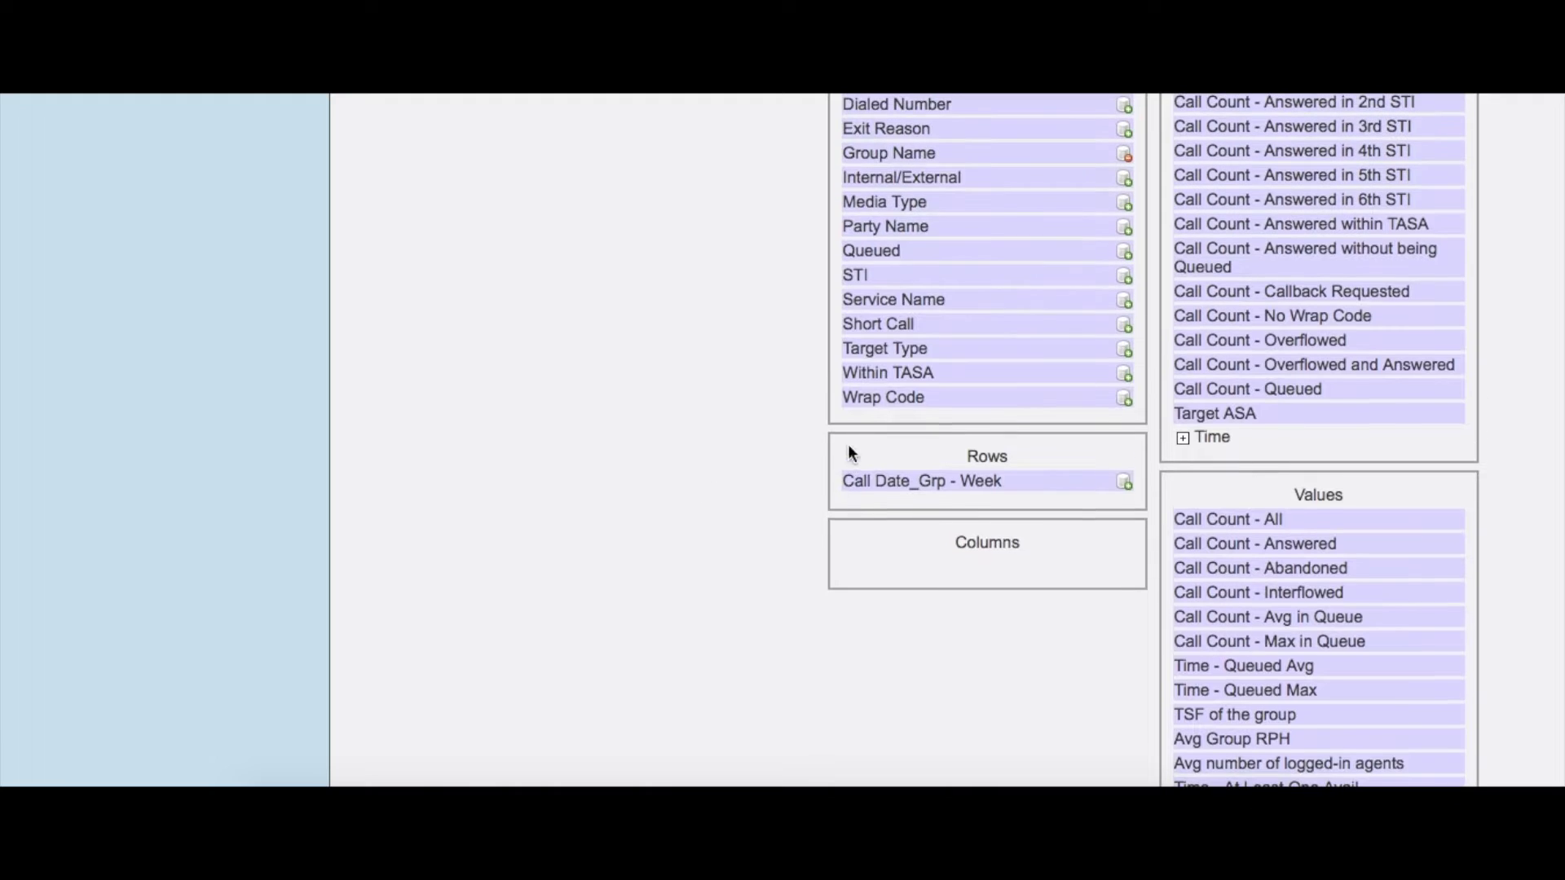
pyautogui.scroll(4, 812, 478)
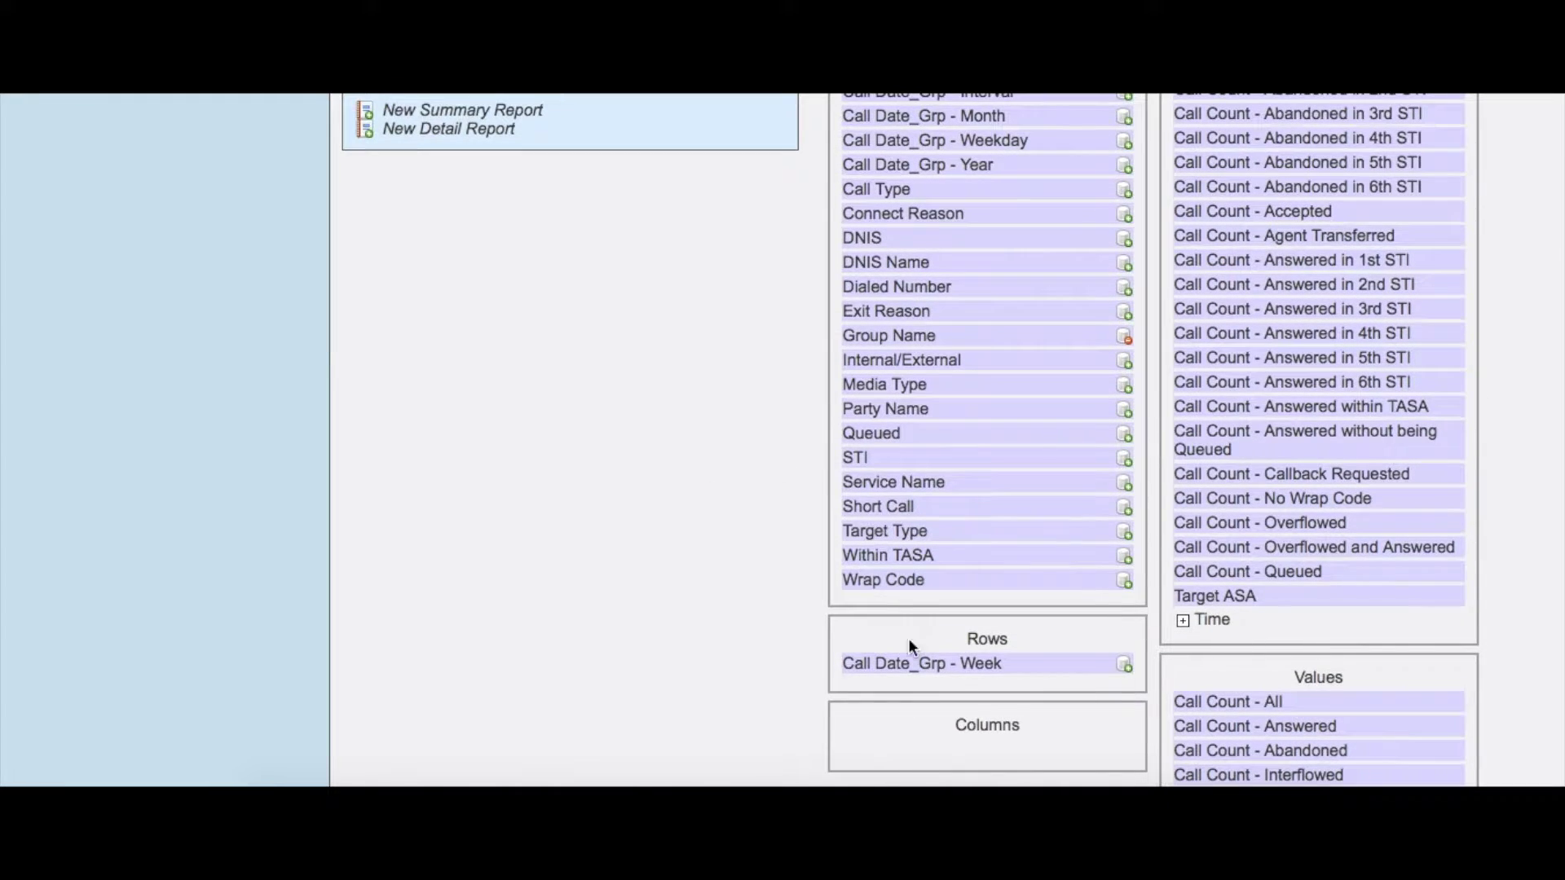
pyautogui.scroll(4, 801, 480)
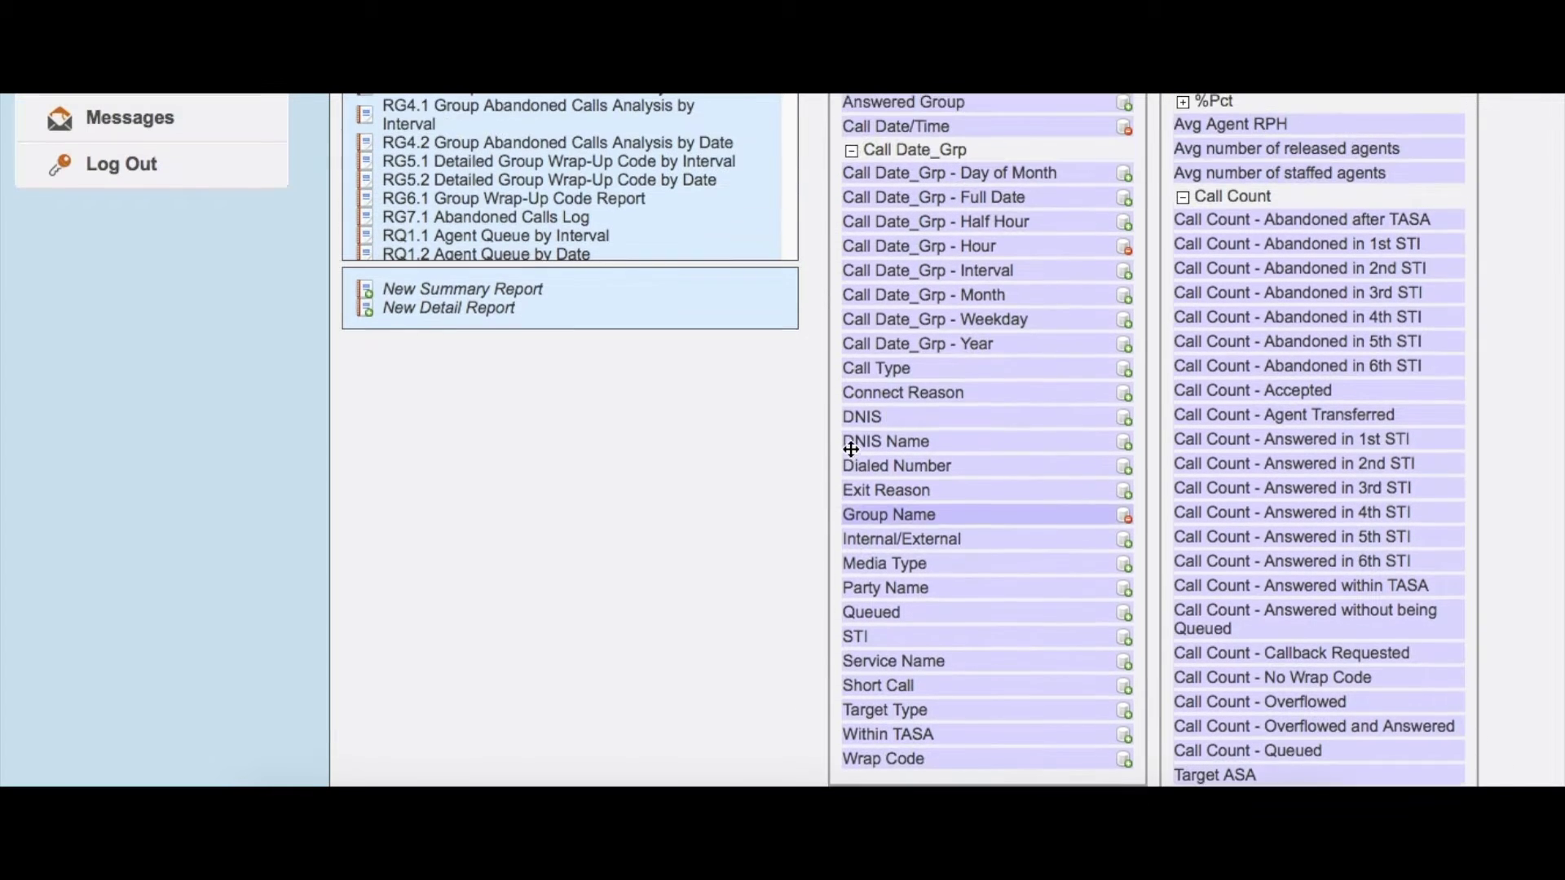
pyautogui.moveTo(937, 320); pyautogui.dragTo(945, 585)
pyautogui.moveTo(913, 656); pyautogui.dragTo(912, 587)
pyautogui.scroll(-5, 706, 603)
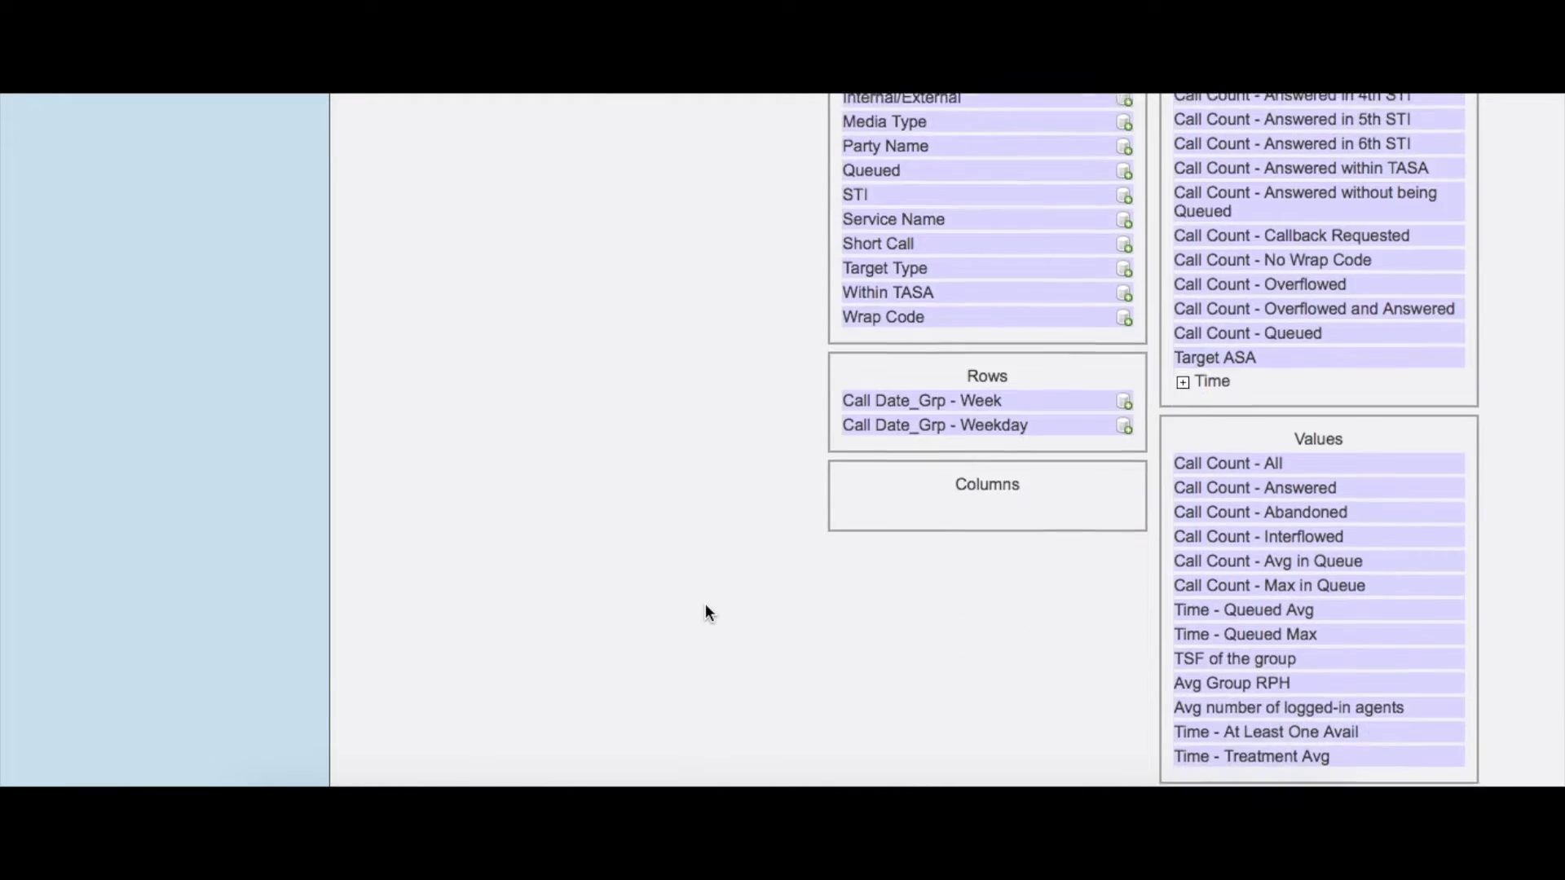
pyautogui.click(848, 635)
pyautogui.scroll(-4, 726, 554)
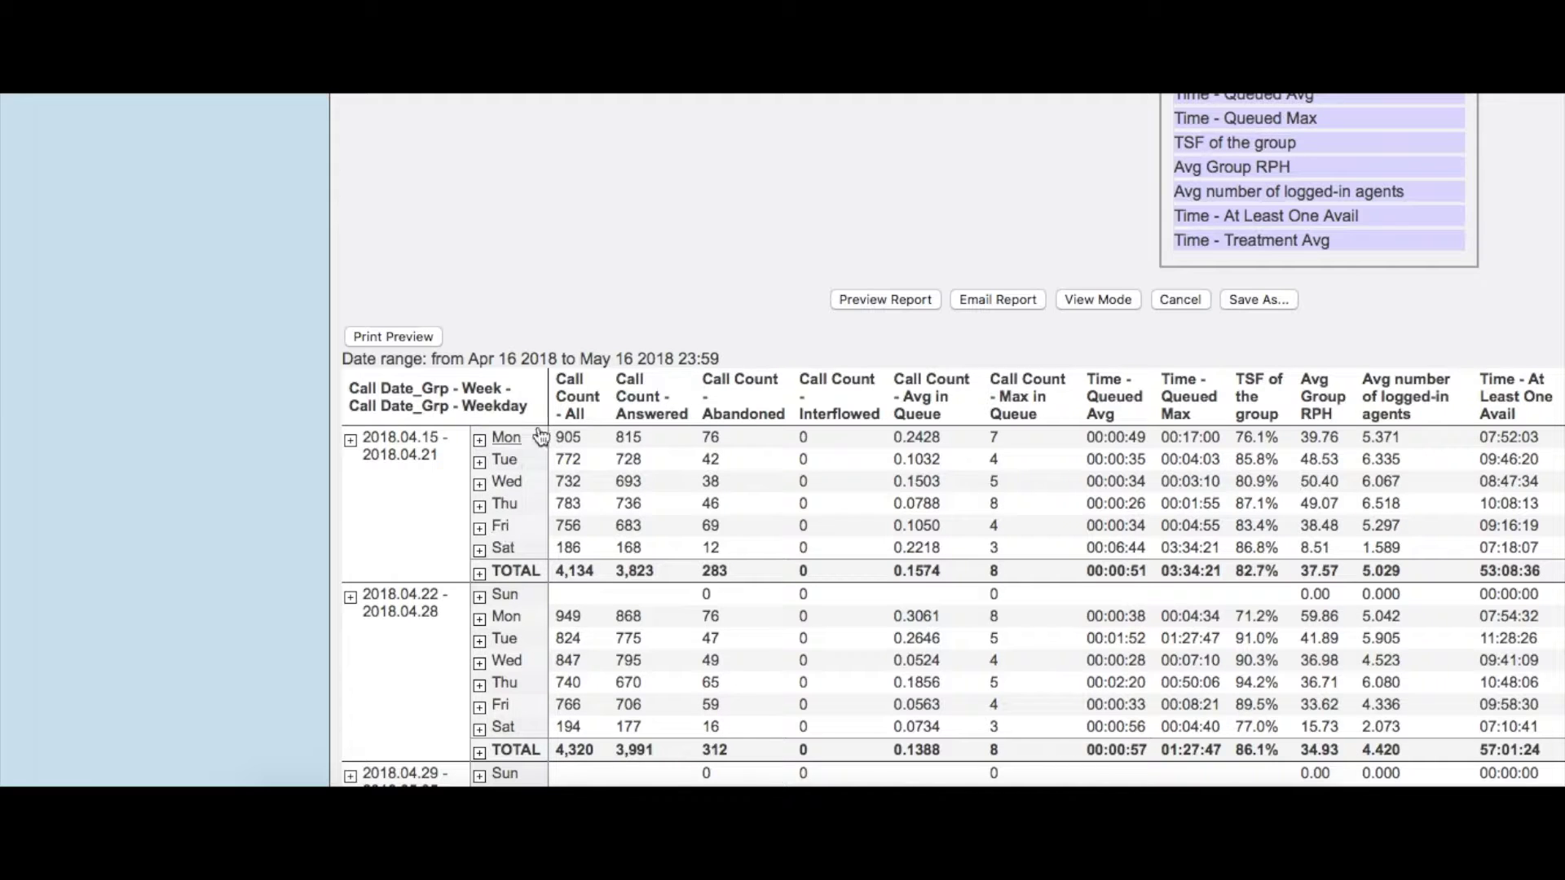
# - Add Call Date_Grp - Hour to the rows below Weekday and preview the report
pyautogui.scroll(15, 546, 509)
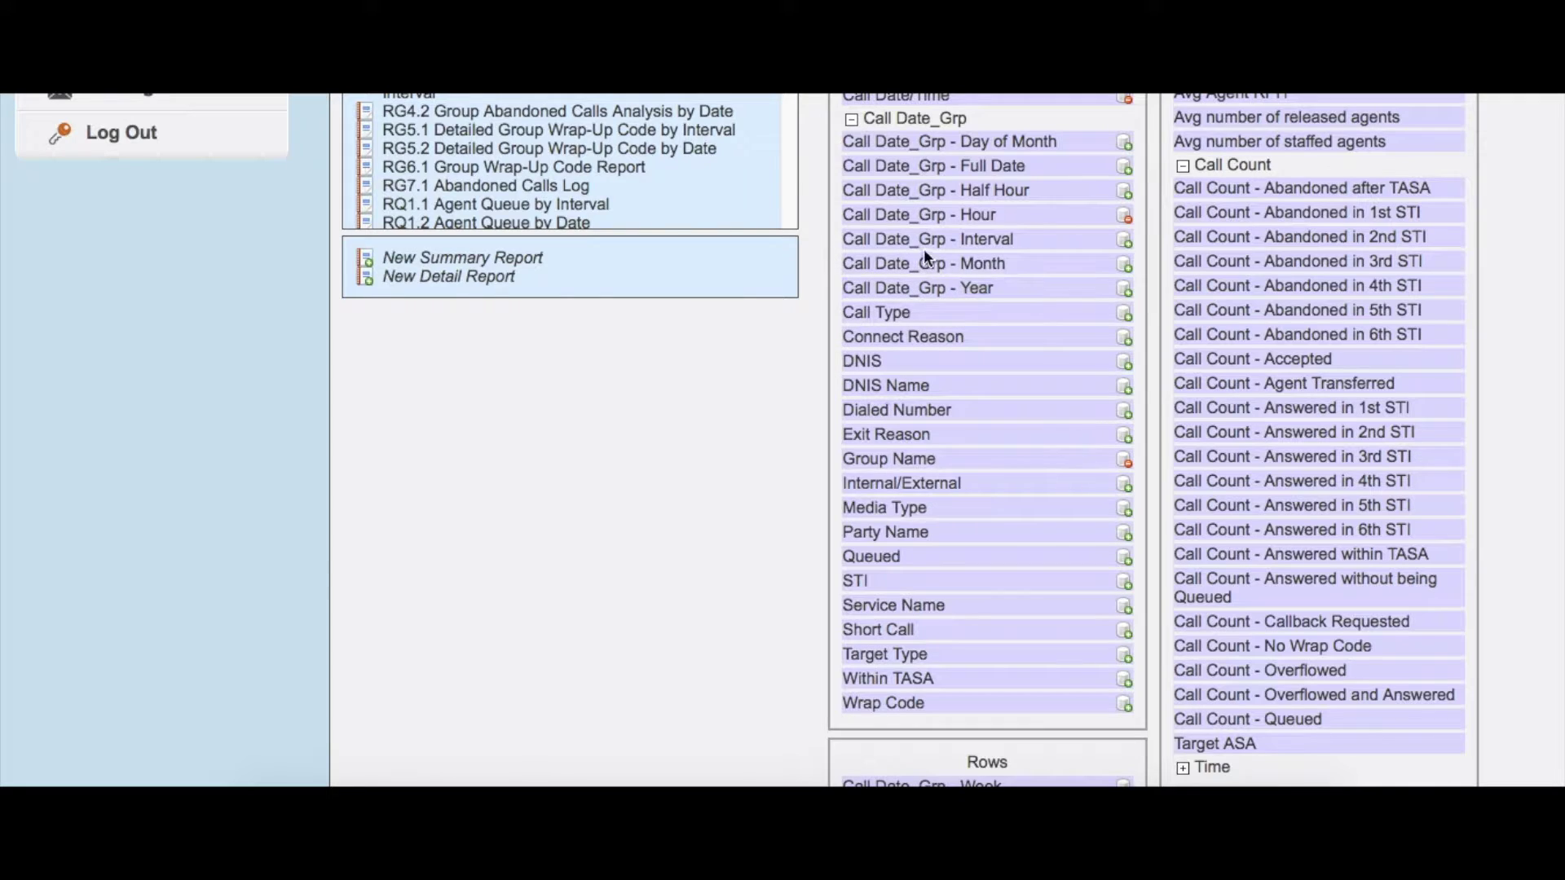
pyautogui.moveTo(926, 214); pyautogui.dragTo(907, 743)
pyautogui.moveTo(945, 551); pyautogui.dragTo(937, 395)
pyautogui.scroll(-4, 831, 538)
pyautogui.click(873, 601)
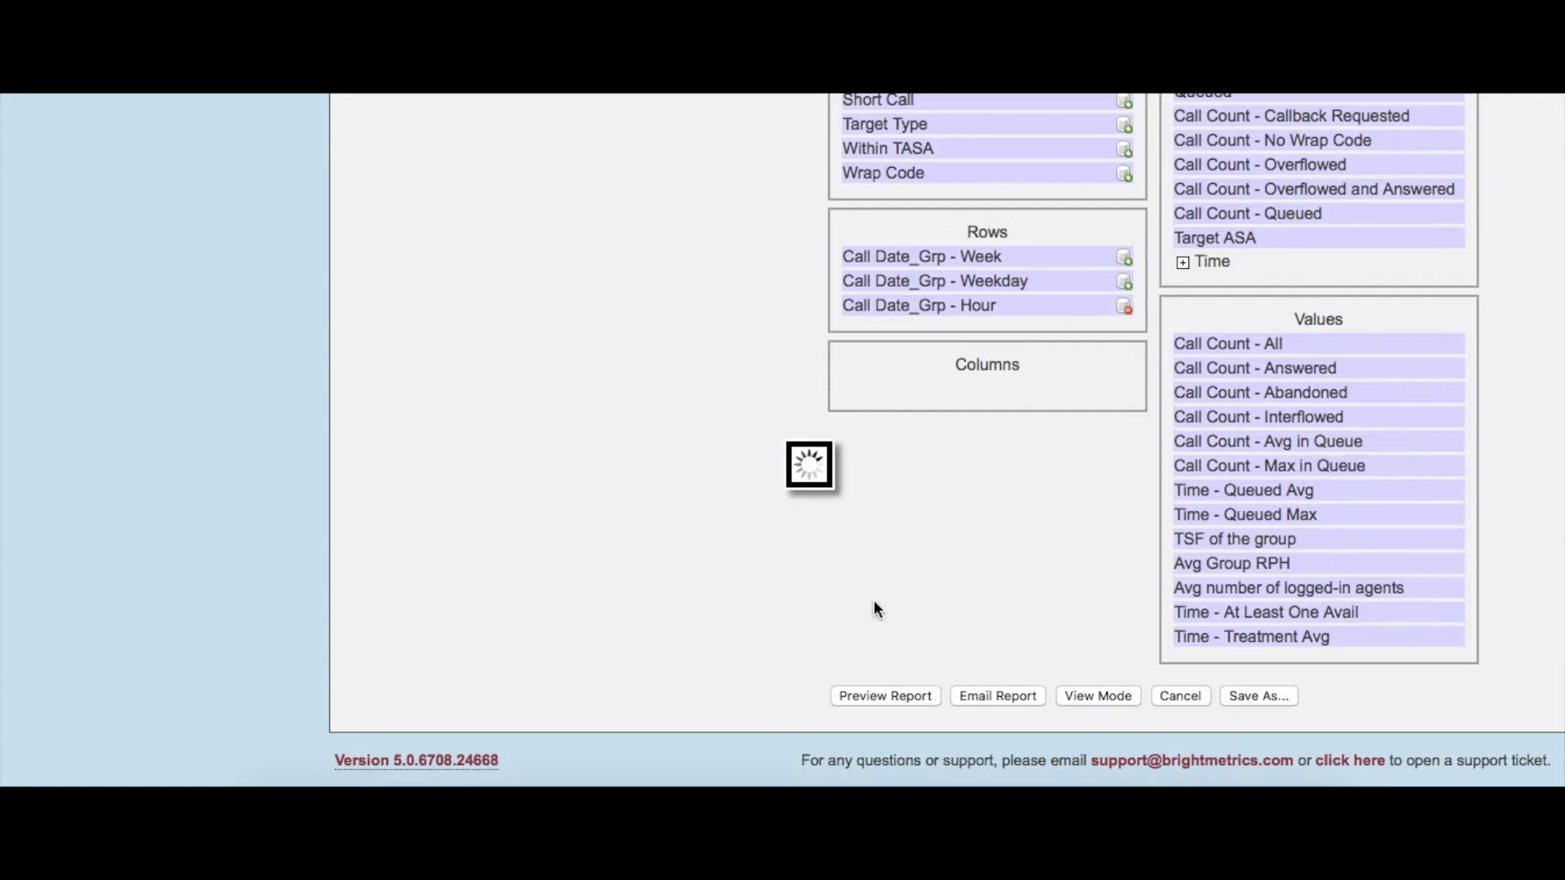
# - Examine the hourly breakdown per weekday in the preview and the filter markers on the dimensions and rows
pyautogui.scroll(-6, 532, 489)
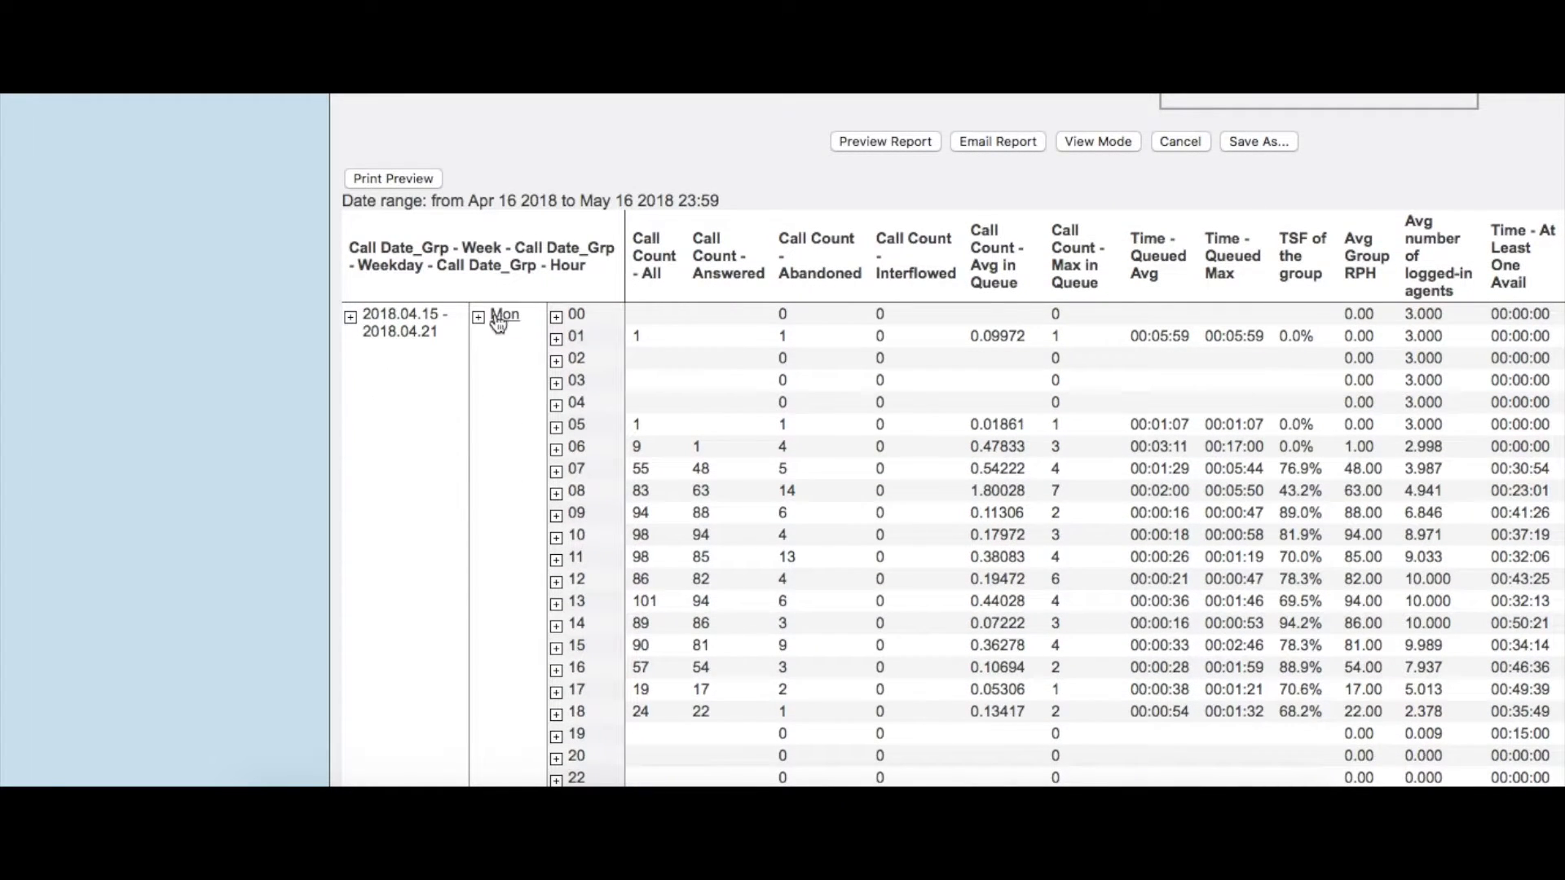
pyautogui.scroll(-1, 602, 391)
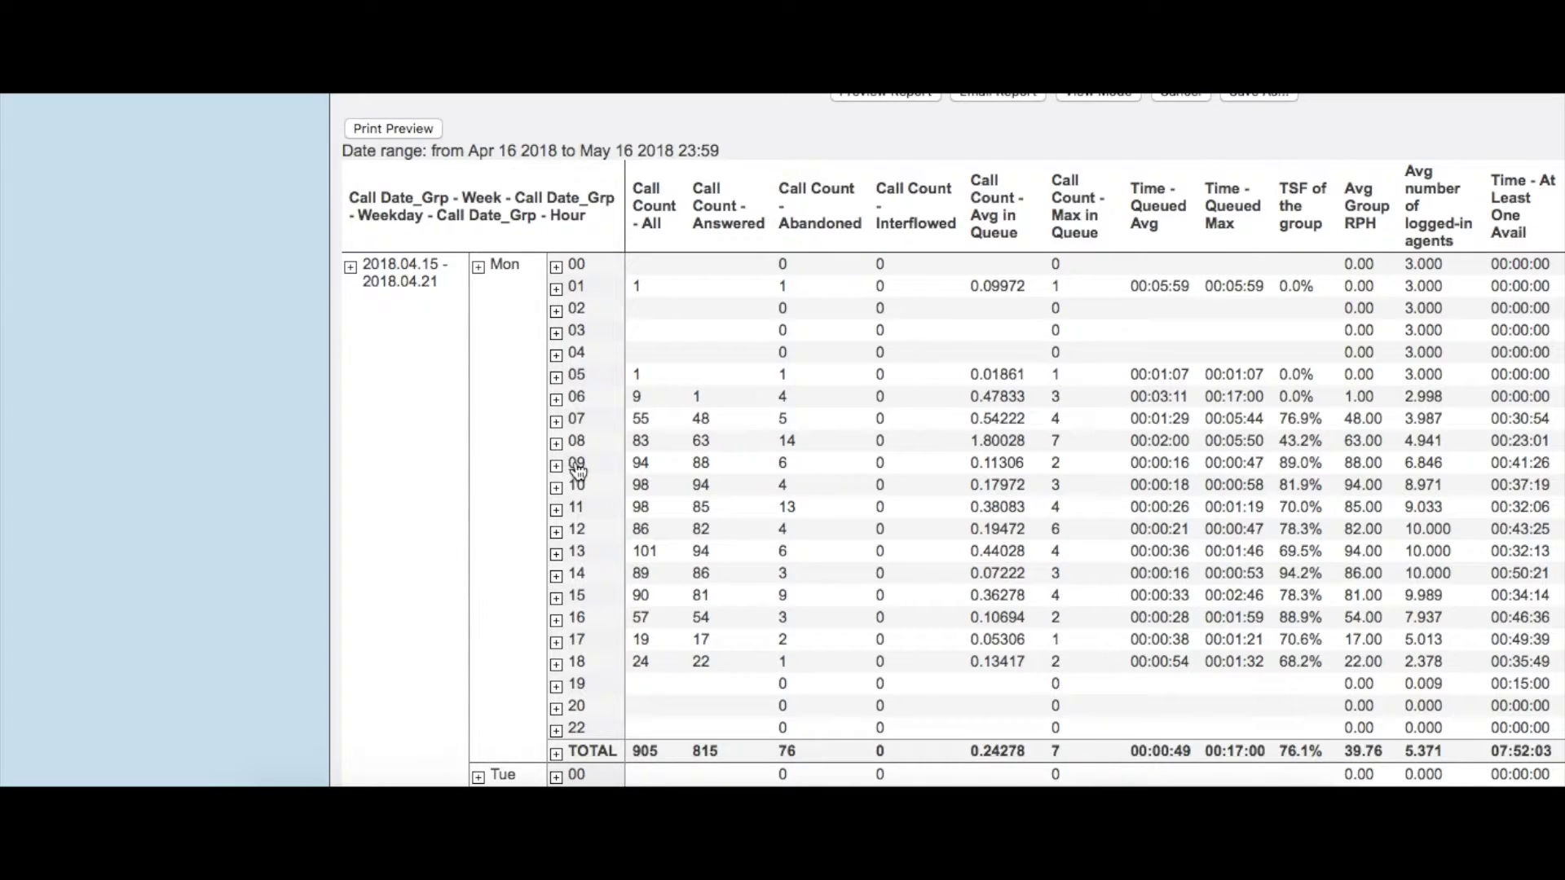
pyautogui.scroll(2, 578, 470)
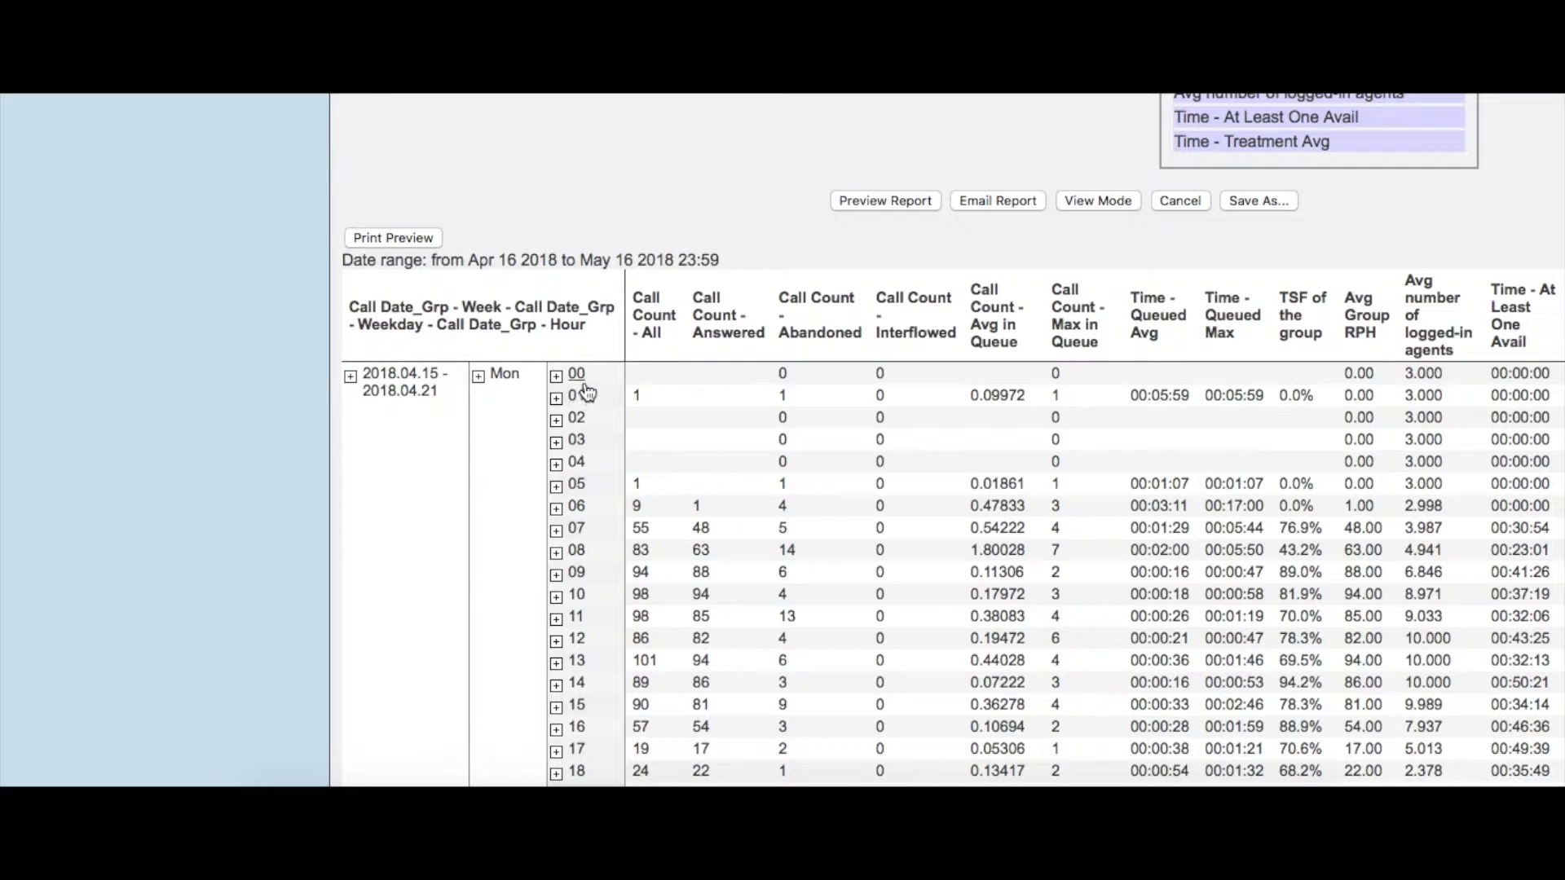
pyautogui.scroll(1, 600, 419)
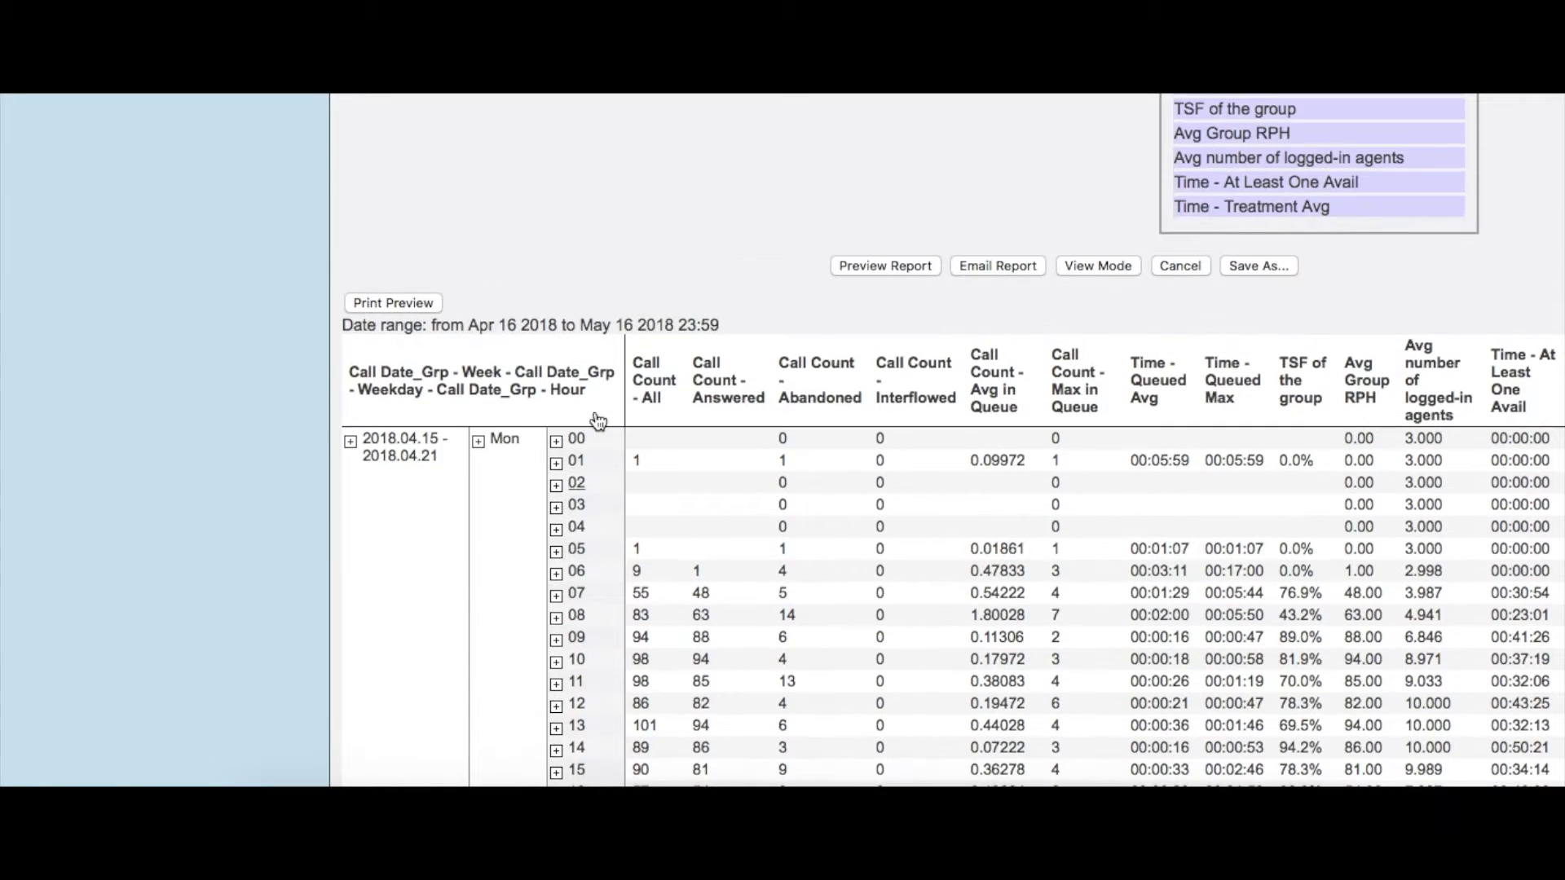
pyautogui.scroll(3, 600, 407)
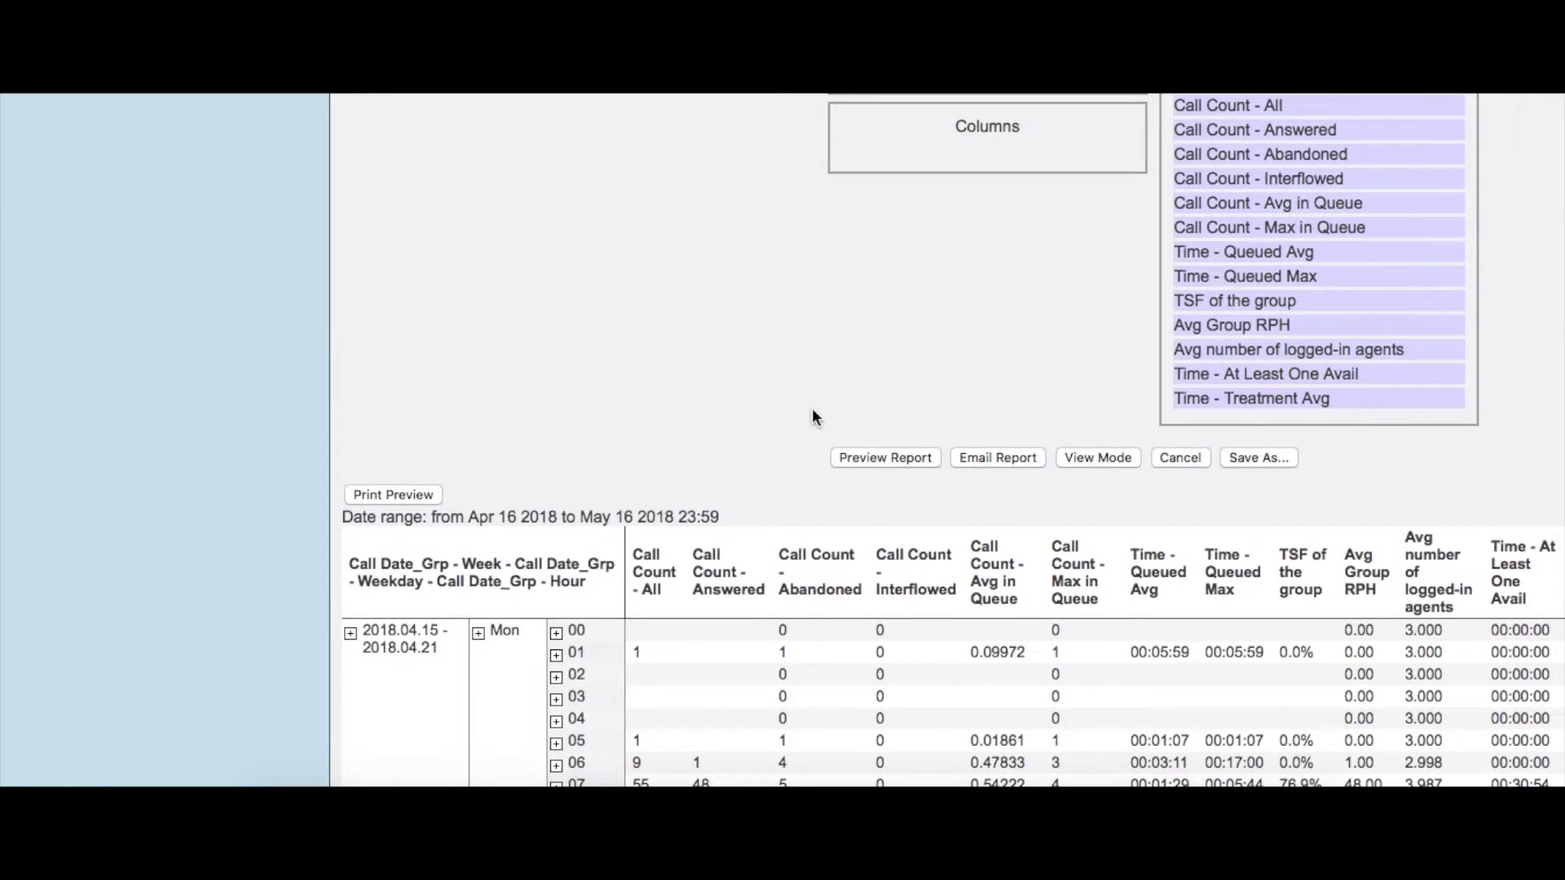
pyautogui.scroll(3, 815, 411)
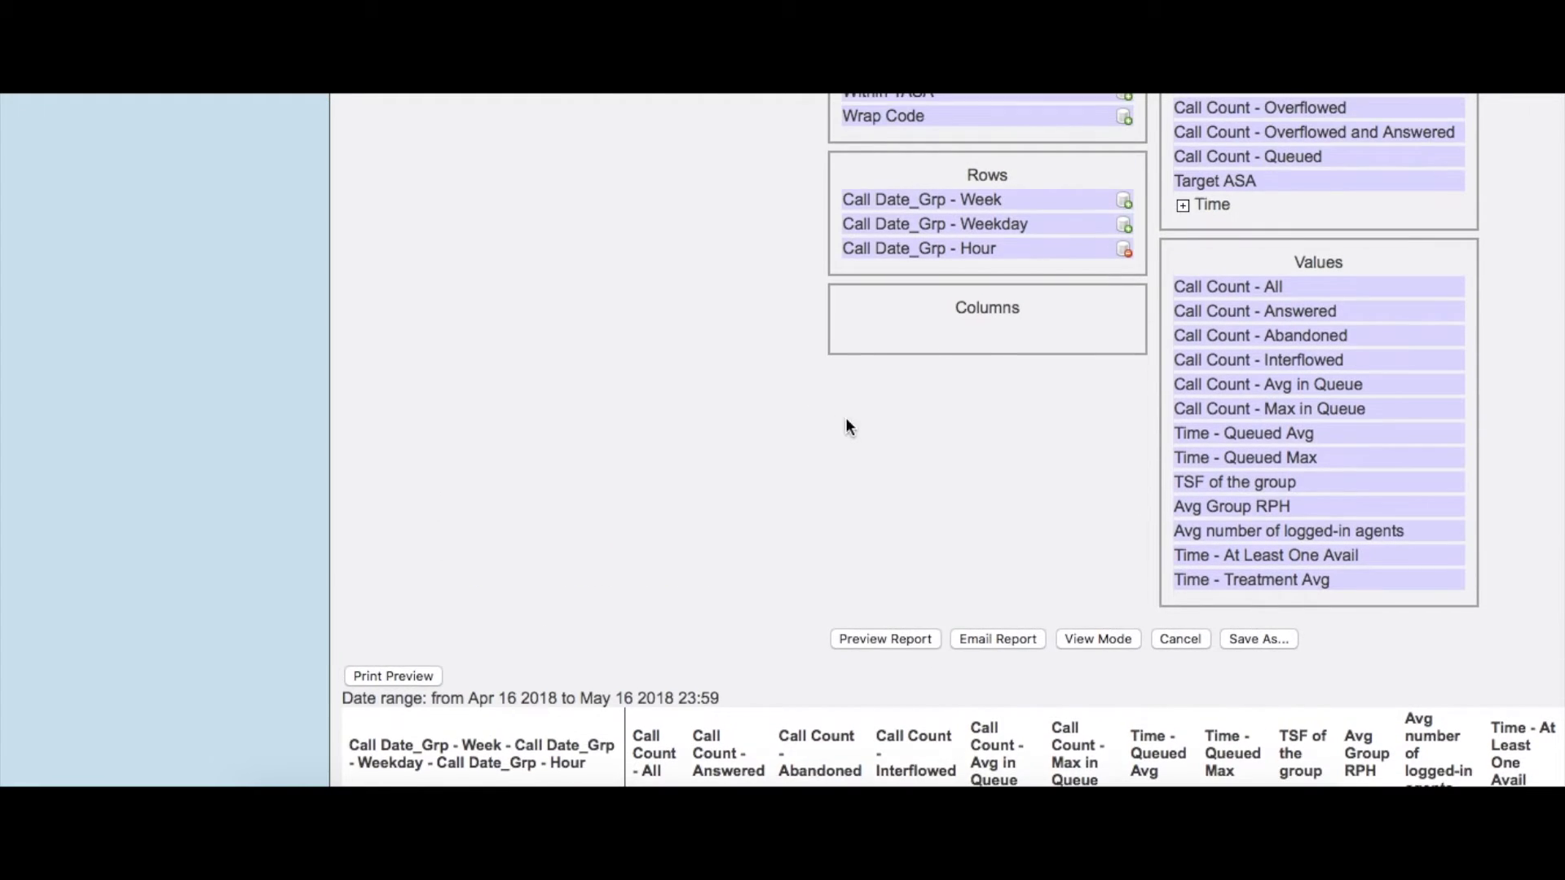
pyautogui.scroll(7, 848, 422)
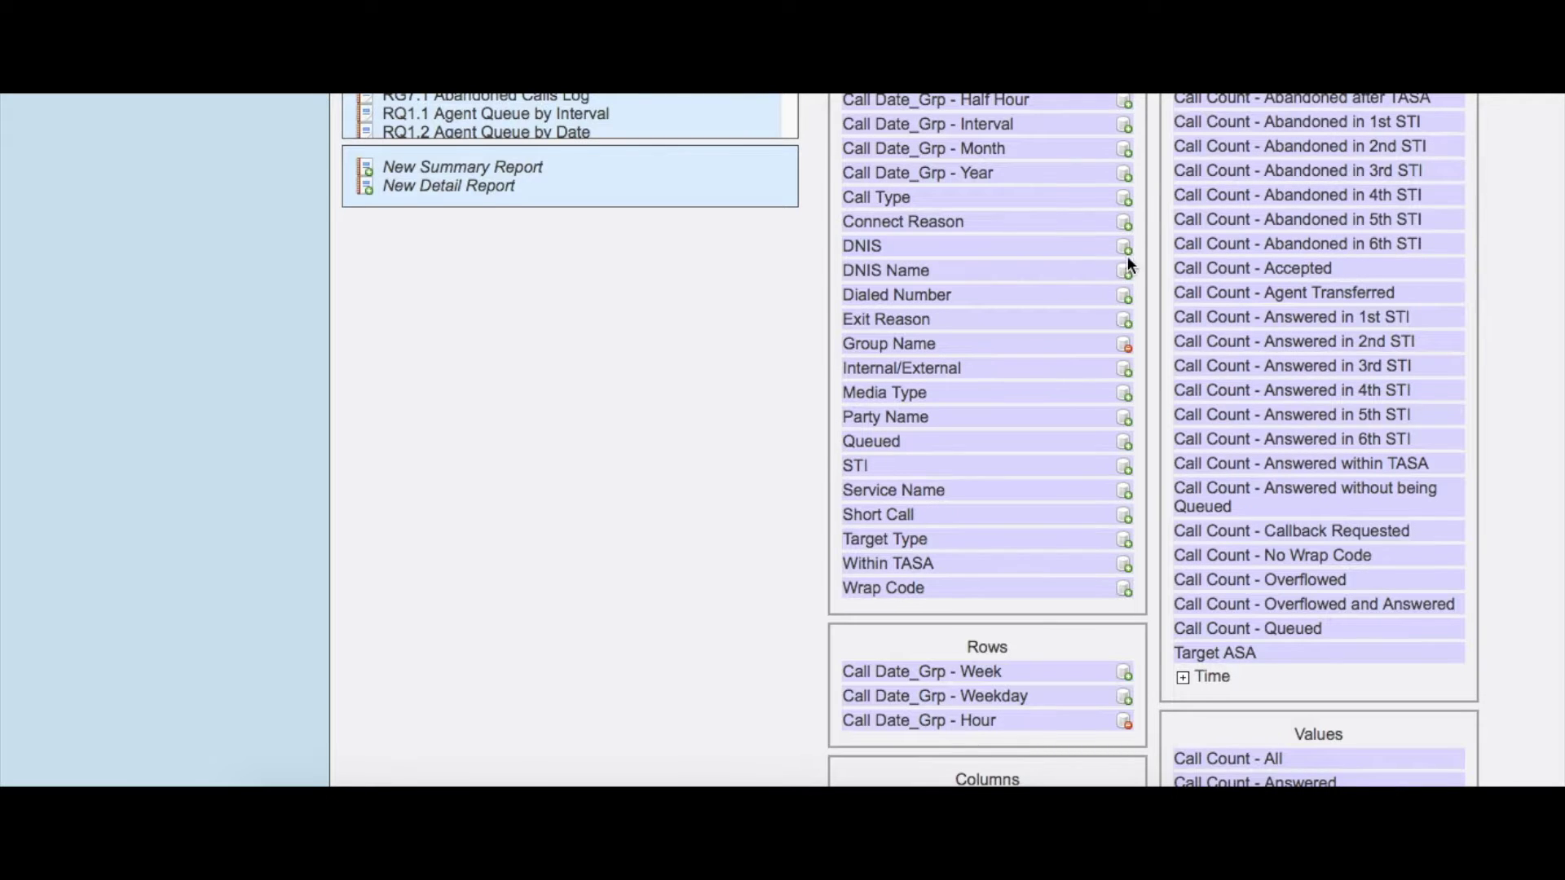
pyautogui.scroll(-1, 1127, 256)
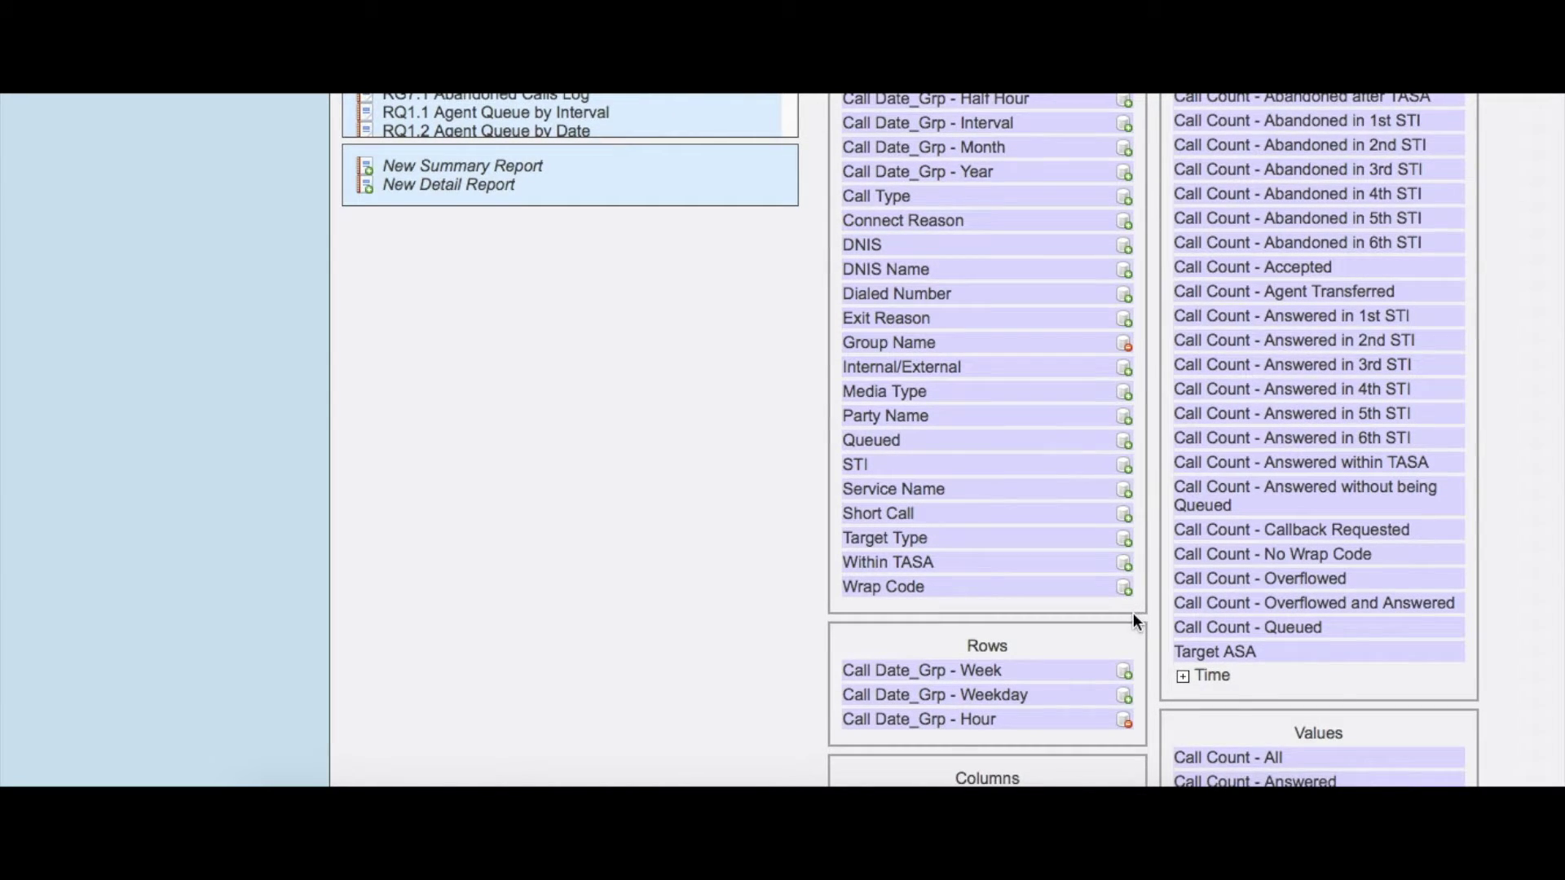
pyautogui.scroll(-2, 1133, 614)
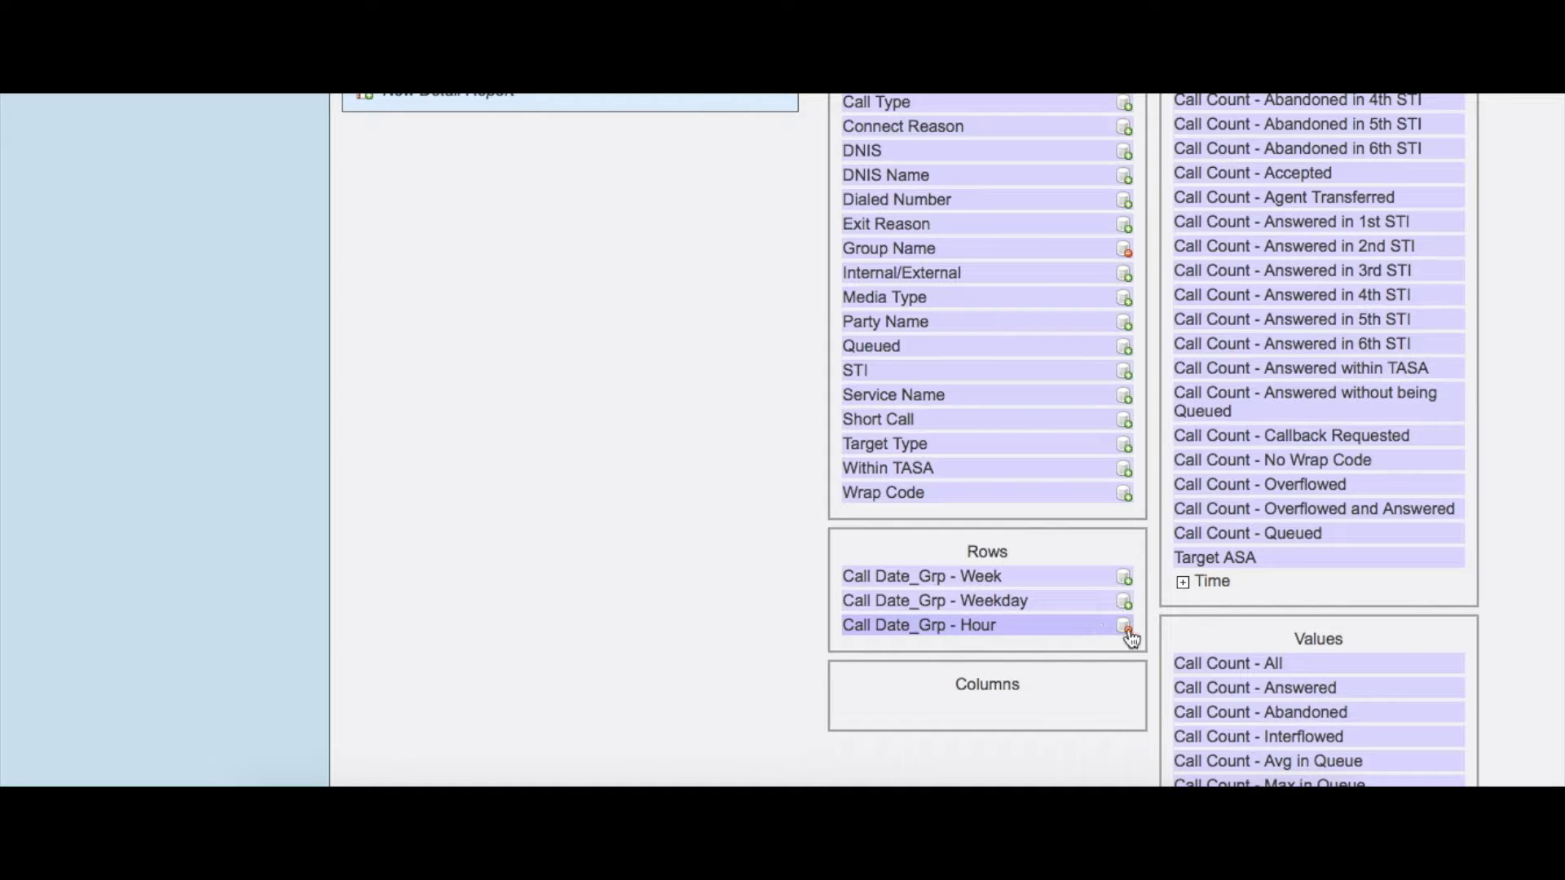
# - Switch the Call Date_Grp - Hour filter to Multiple and open its value selection
pyautogui.scroll(4, 1050, 618)
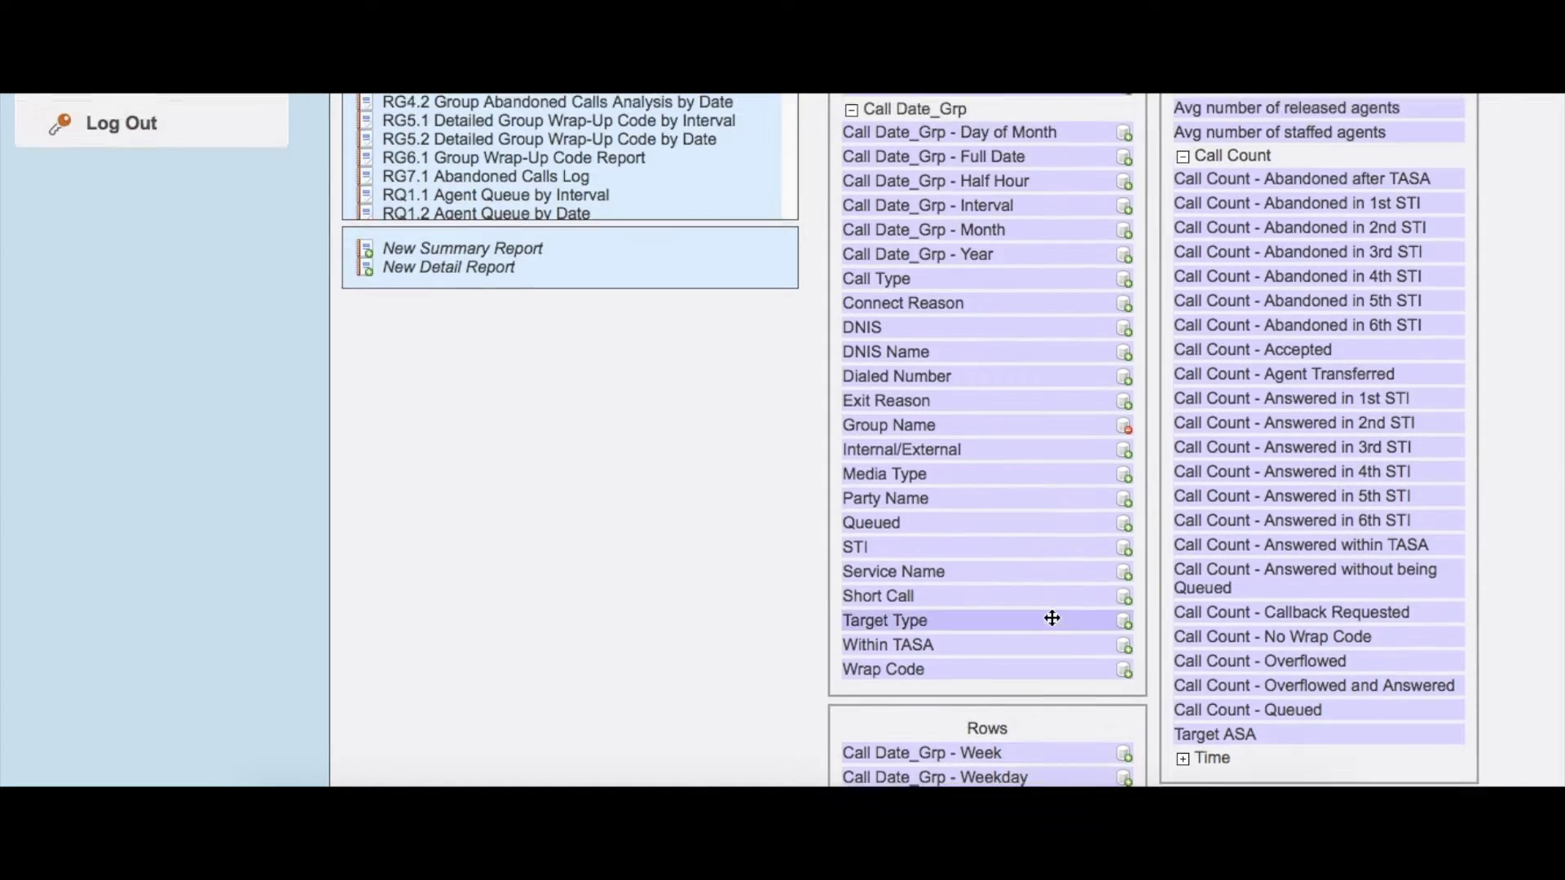
pyautogui.scroll(8, 1053, 619)
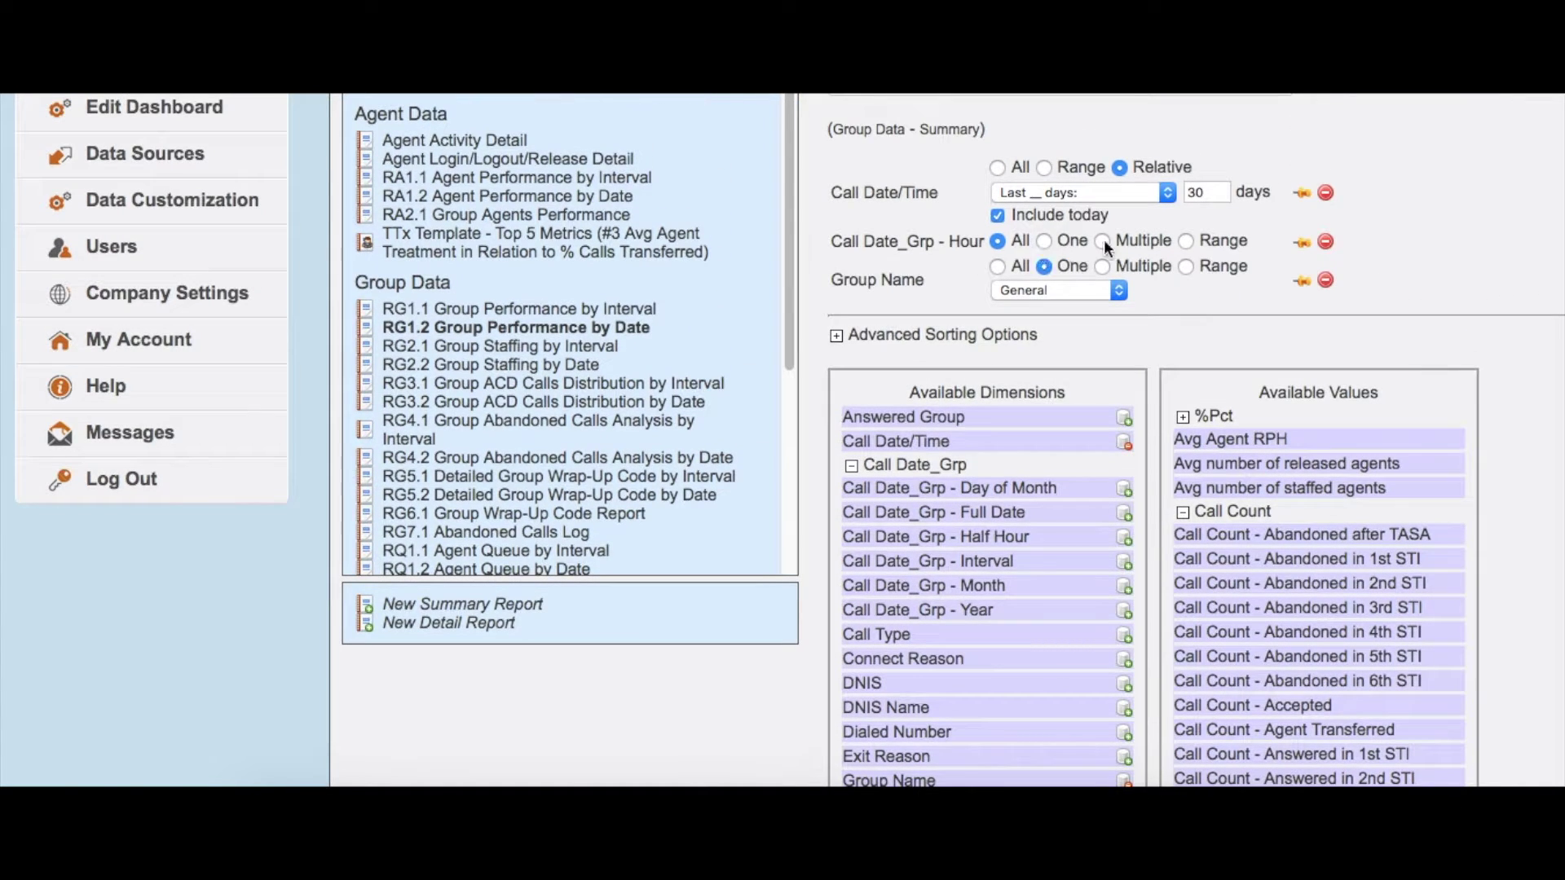
pyautogui.click(1102, 239)
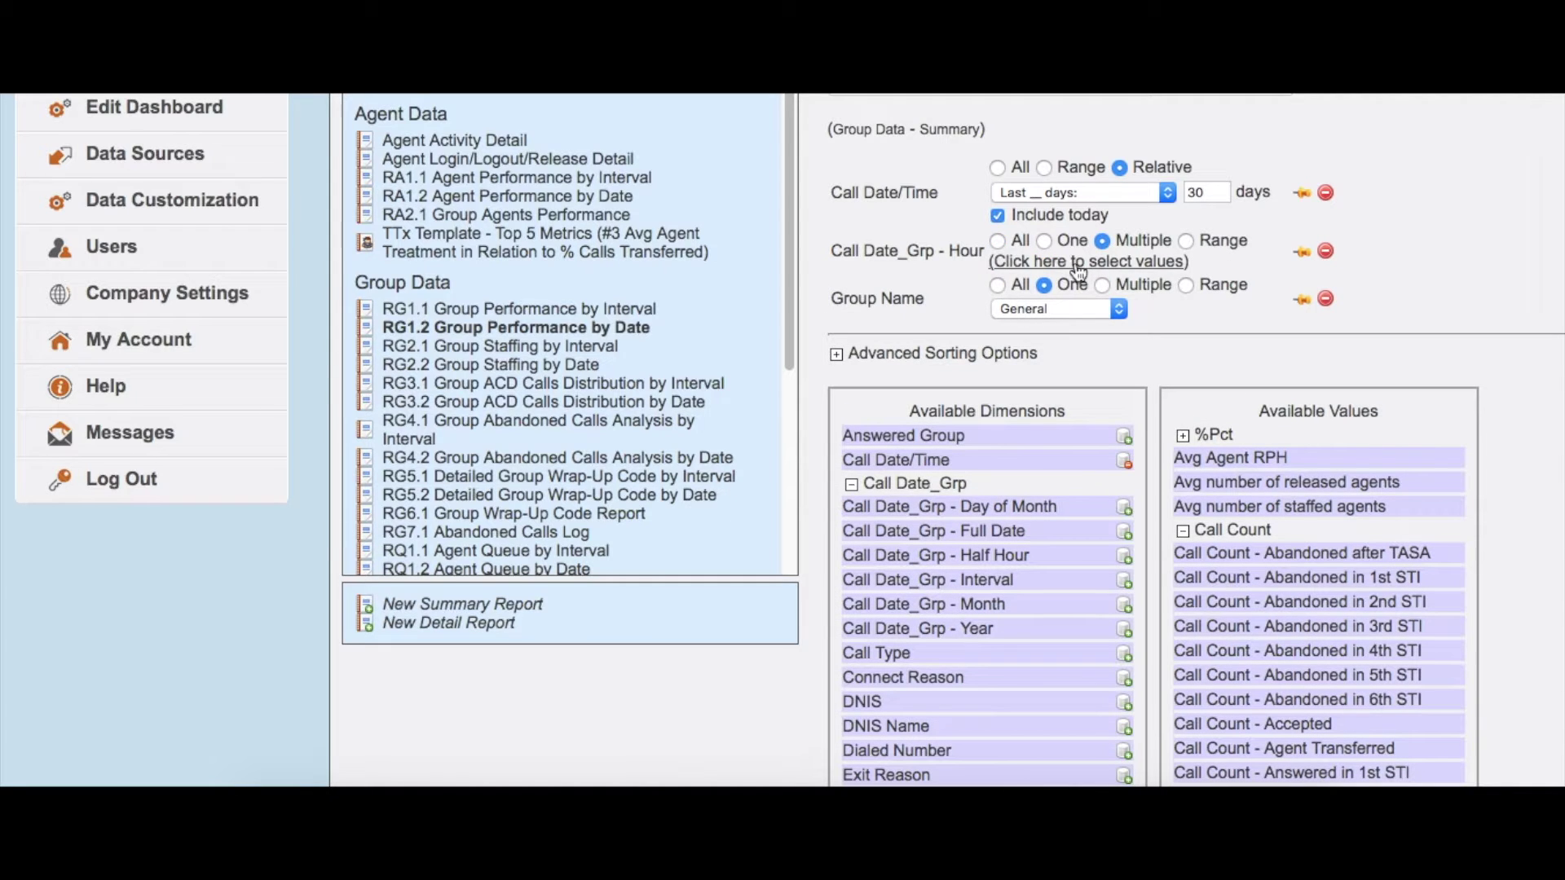
pyautogui.click(1094, 264)
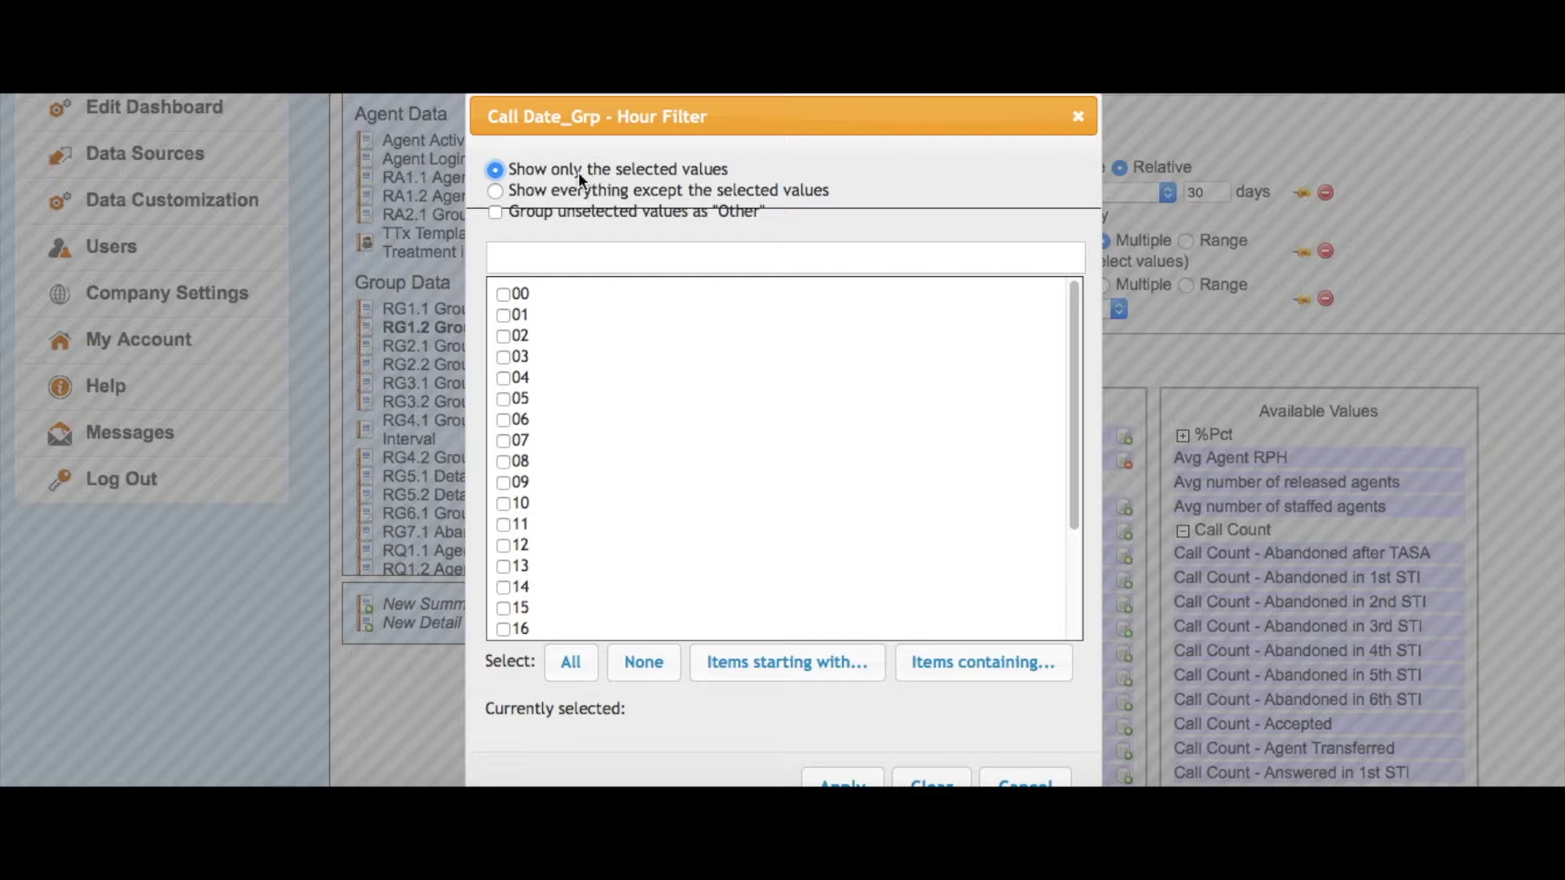
# - Restrict the hour filter to show only hours 08 through 17 and apply it
pyautogui.click(503, 462)
pyautogui.click(503, 482)
pyautogui.click(503, 546)
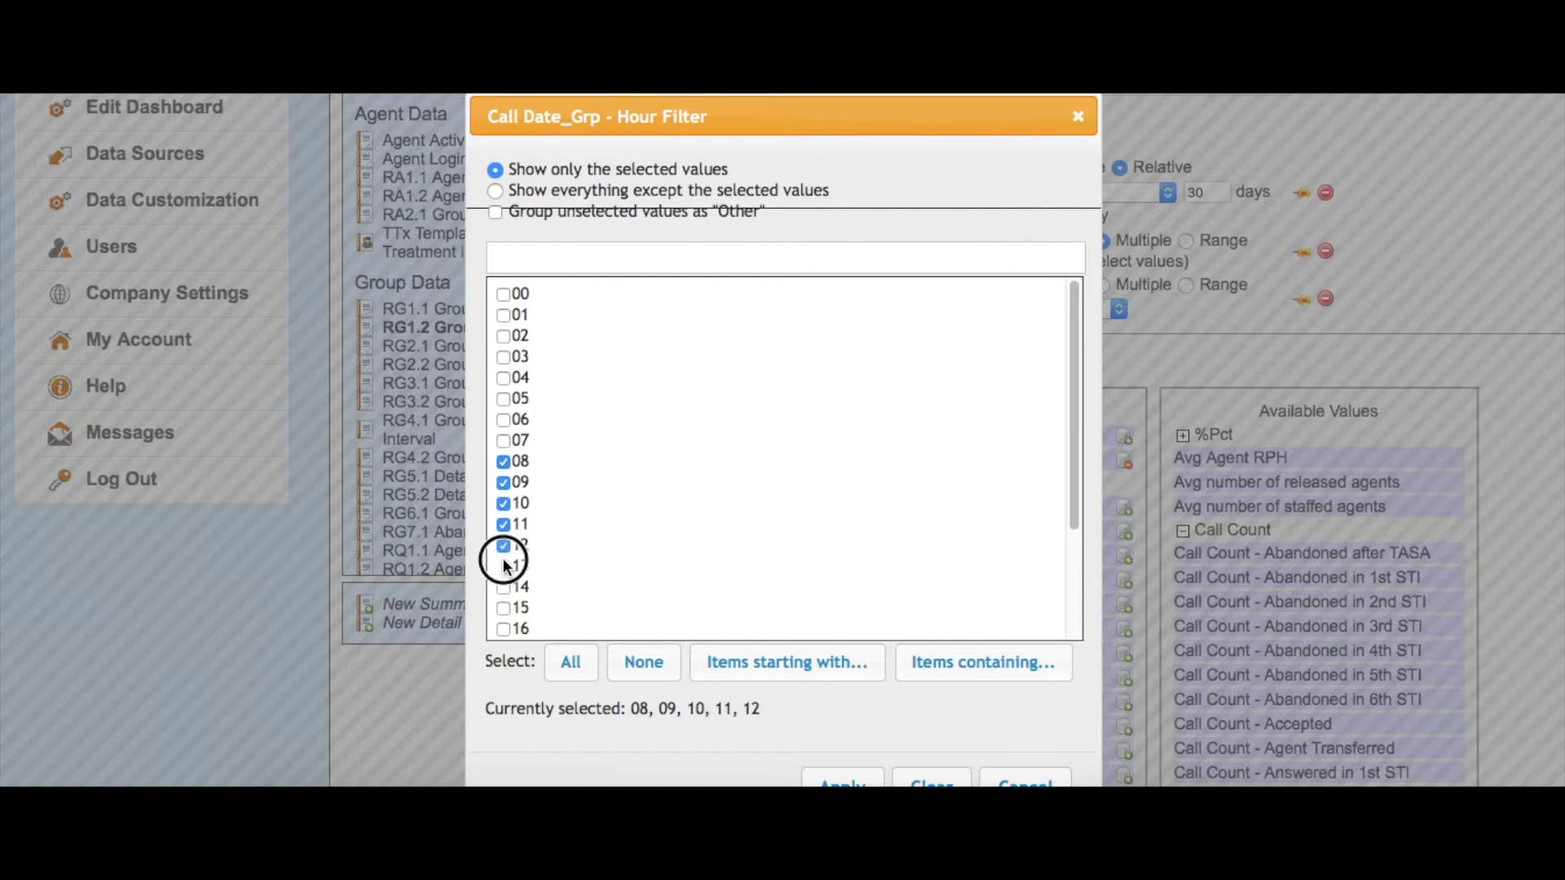
pyautogui.click(502, 588)
pyautogui.click(503, 608)
pyautogui.click(503, 628)
pyautogui.scroll(-2, 499, 598)
pyautogui.click(503, 605)
pyautogui.scroll(-2, 644, 489)
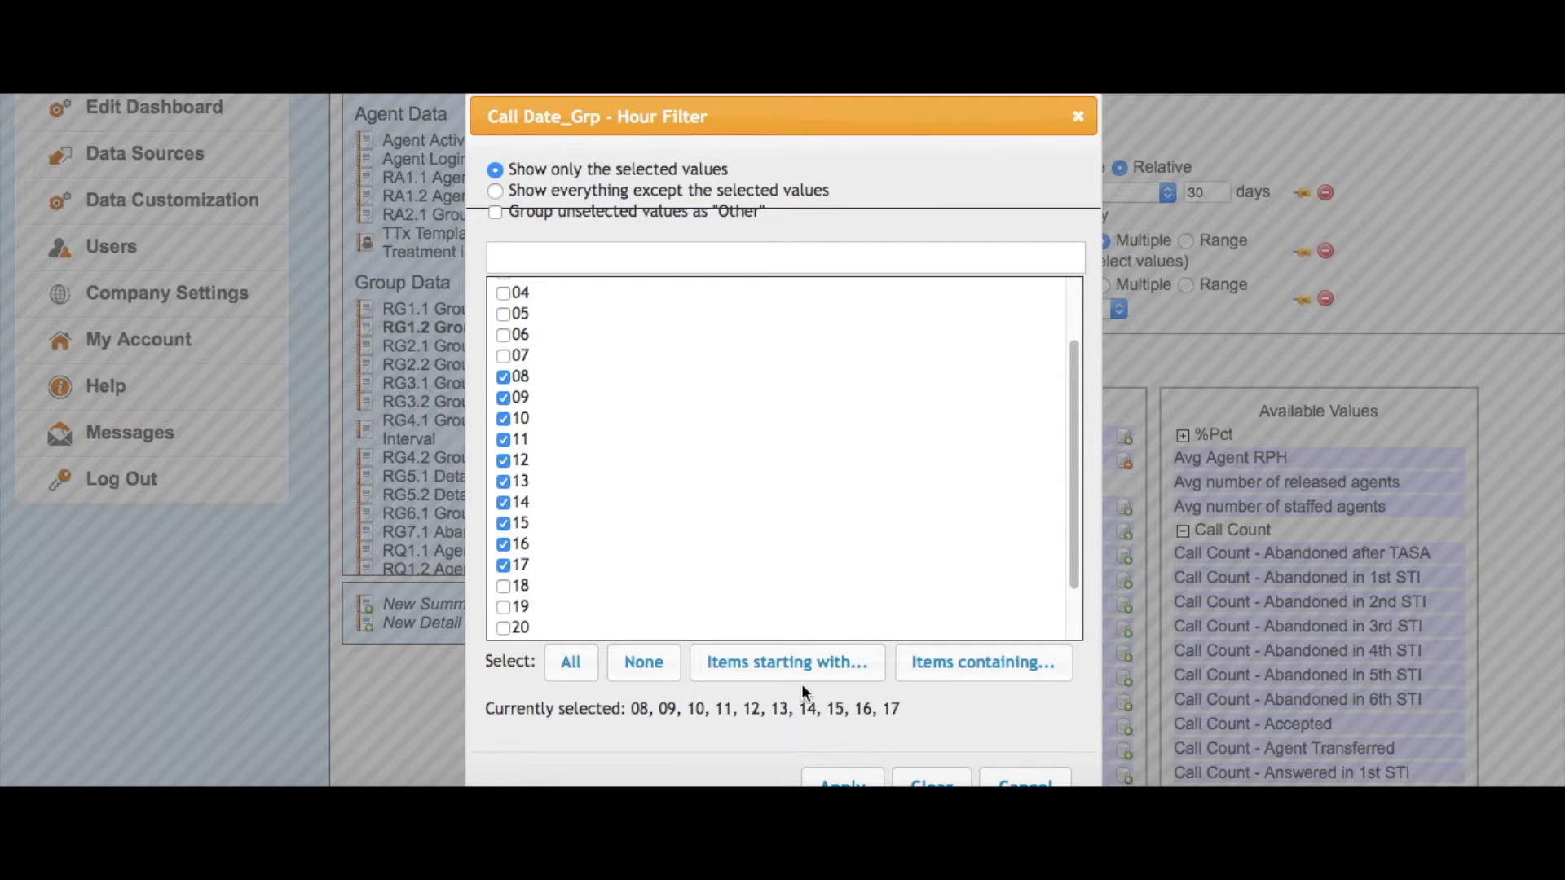
pyautogui.scroll(-1, 807, 717)
pyautogui.click(842, 755)
# - Preview the report with the hour filter applied and check its hourly rows
pyautogui.scroll(-15, 761, 657)
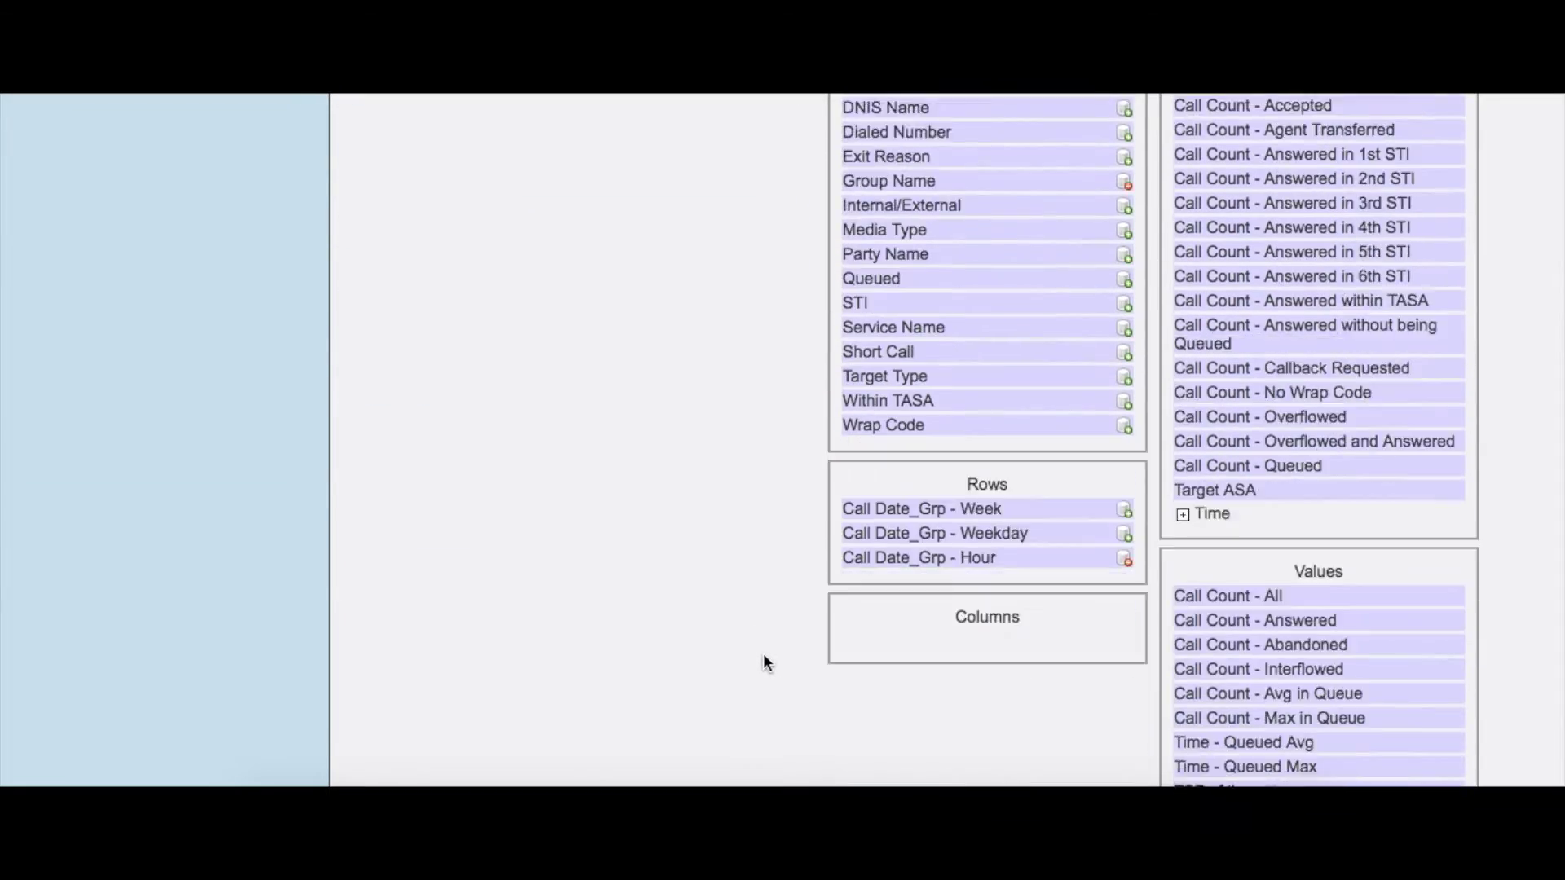
pyautogui.click(891, 499)
pyautogui.scroll(-3, 730, 486)
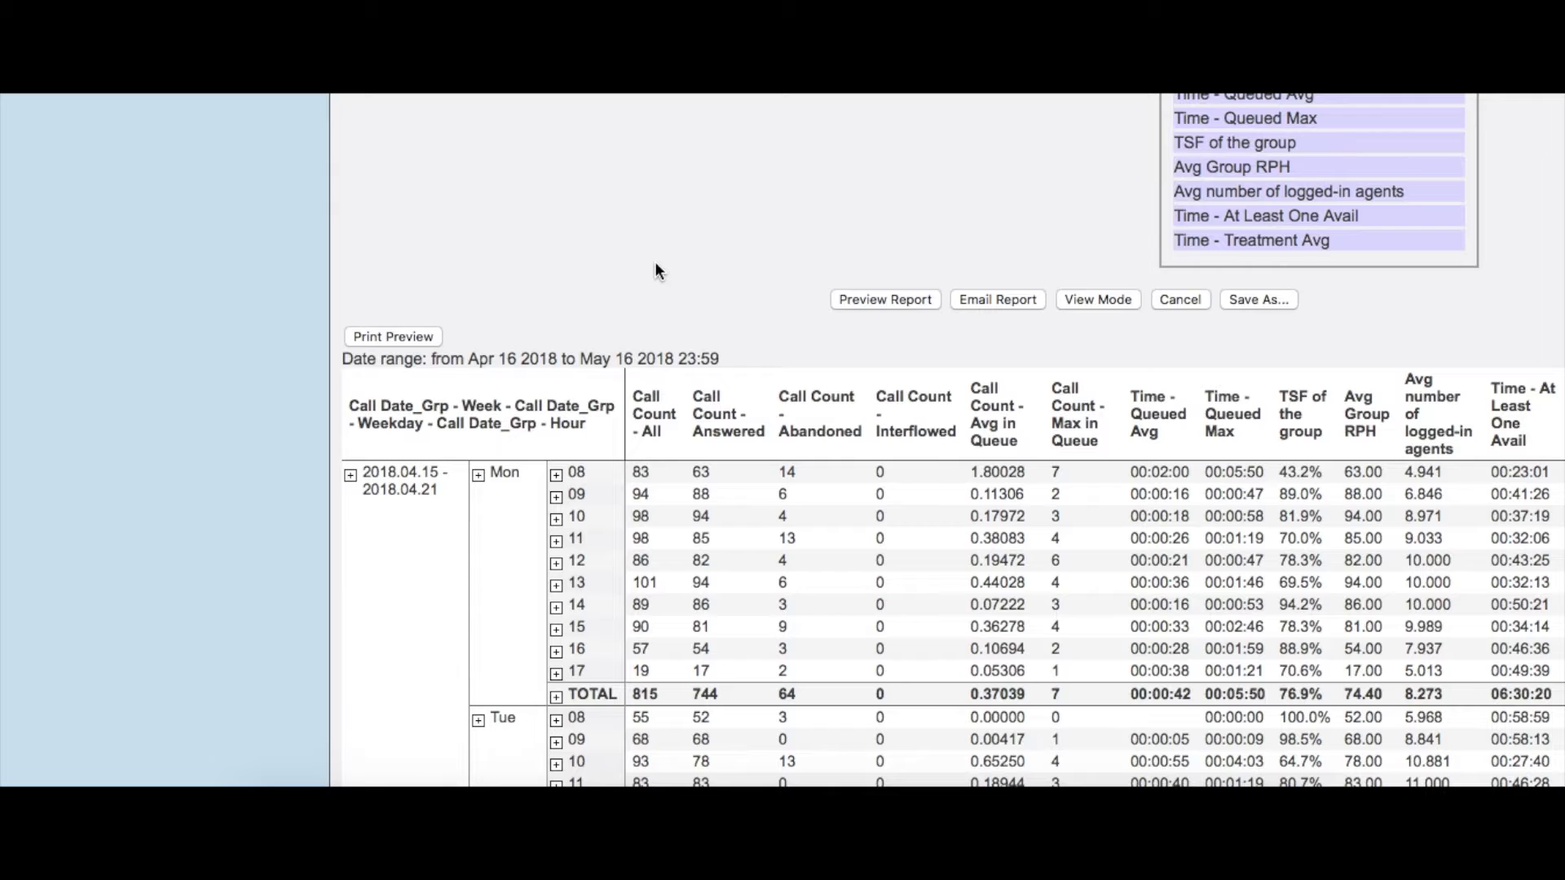
# - Check the name and report group offered for saving the customized report, and dismiss the dialog without saving
pyautogui.scroll(-4, 600, 524)
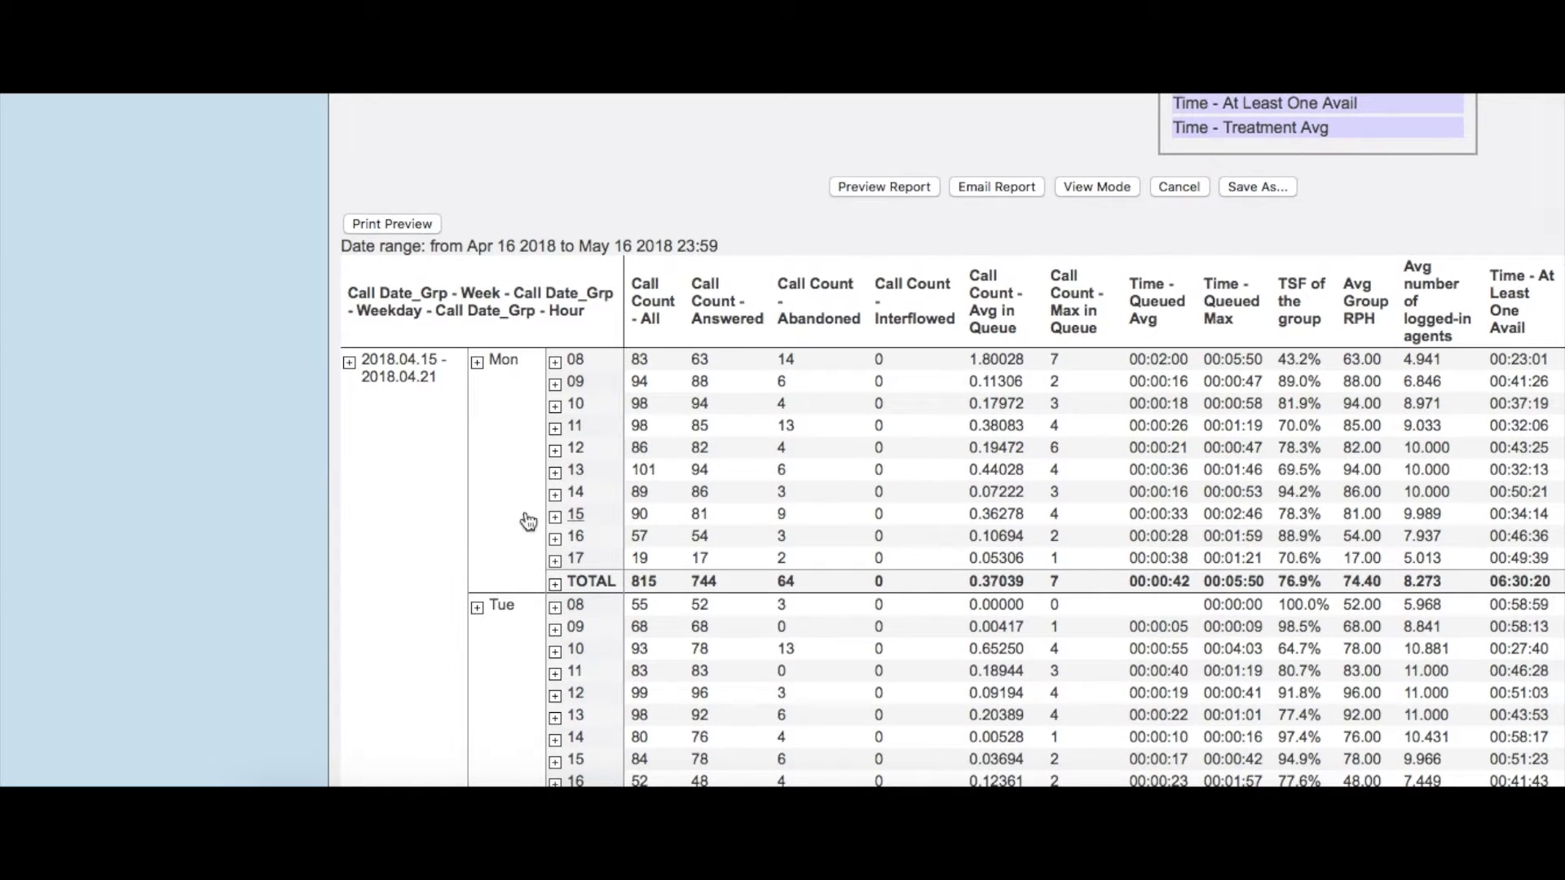
pyautogui.scroll(3, 317, 467)
pyautogui.hscroll(1, 318, 467)
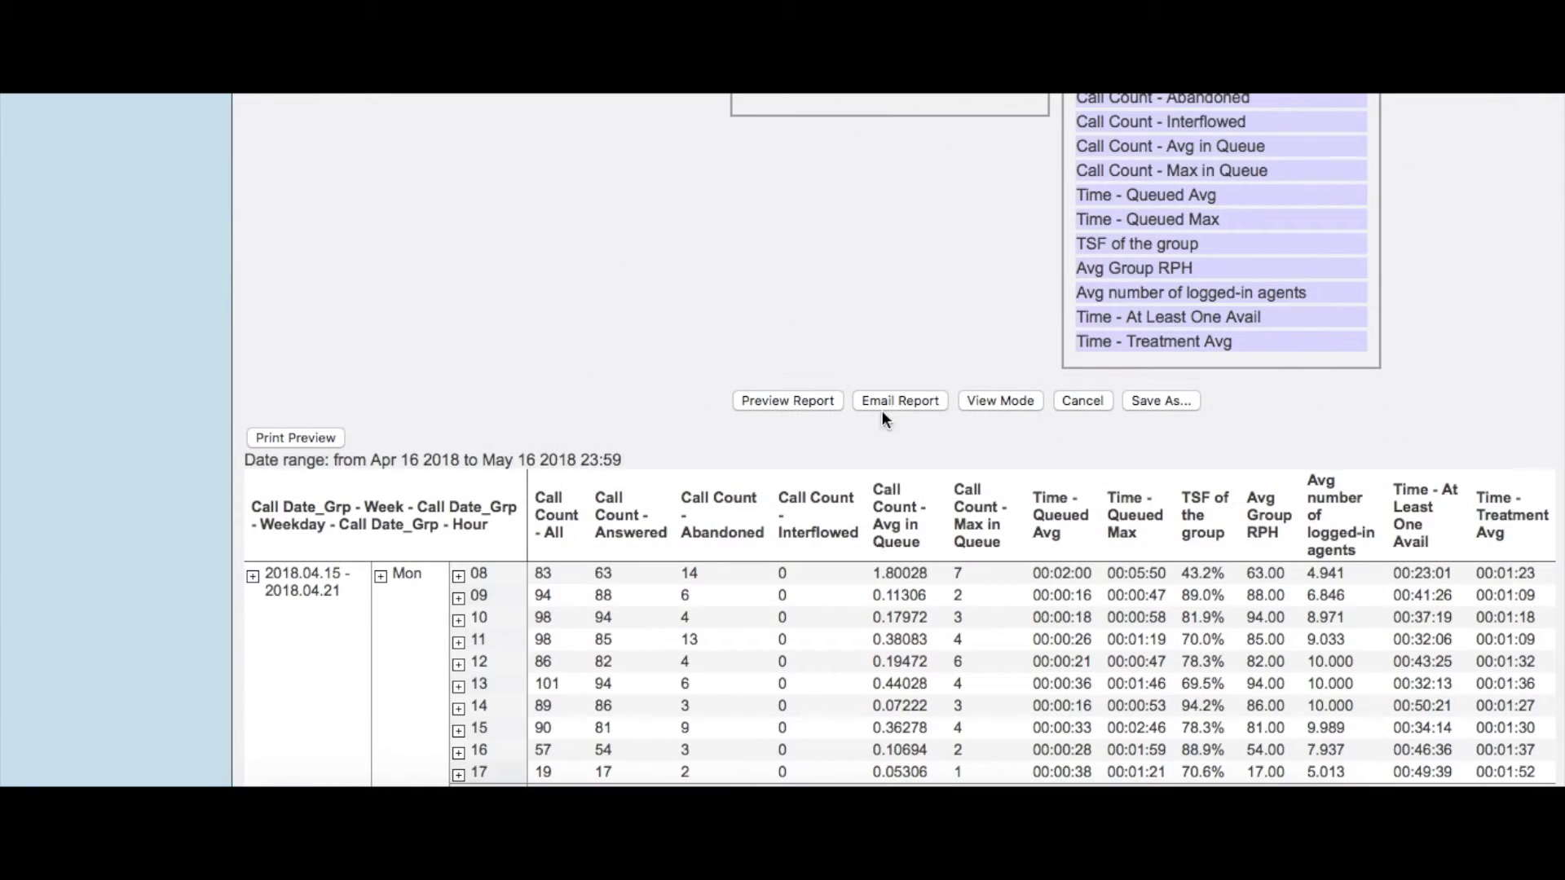
pyautogui.click(1153, 401)
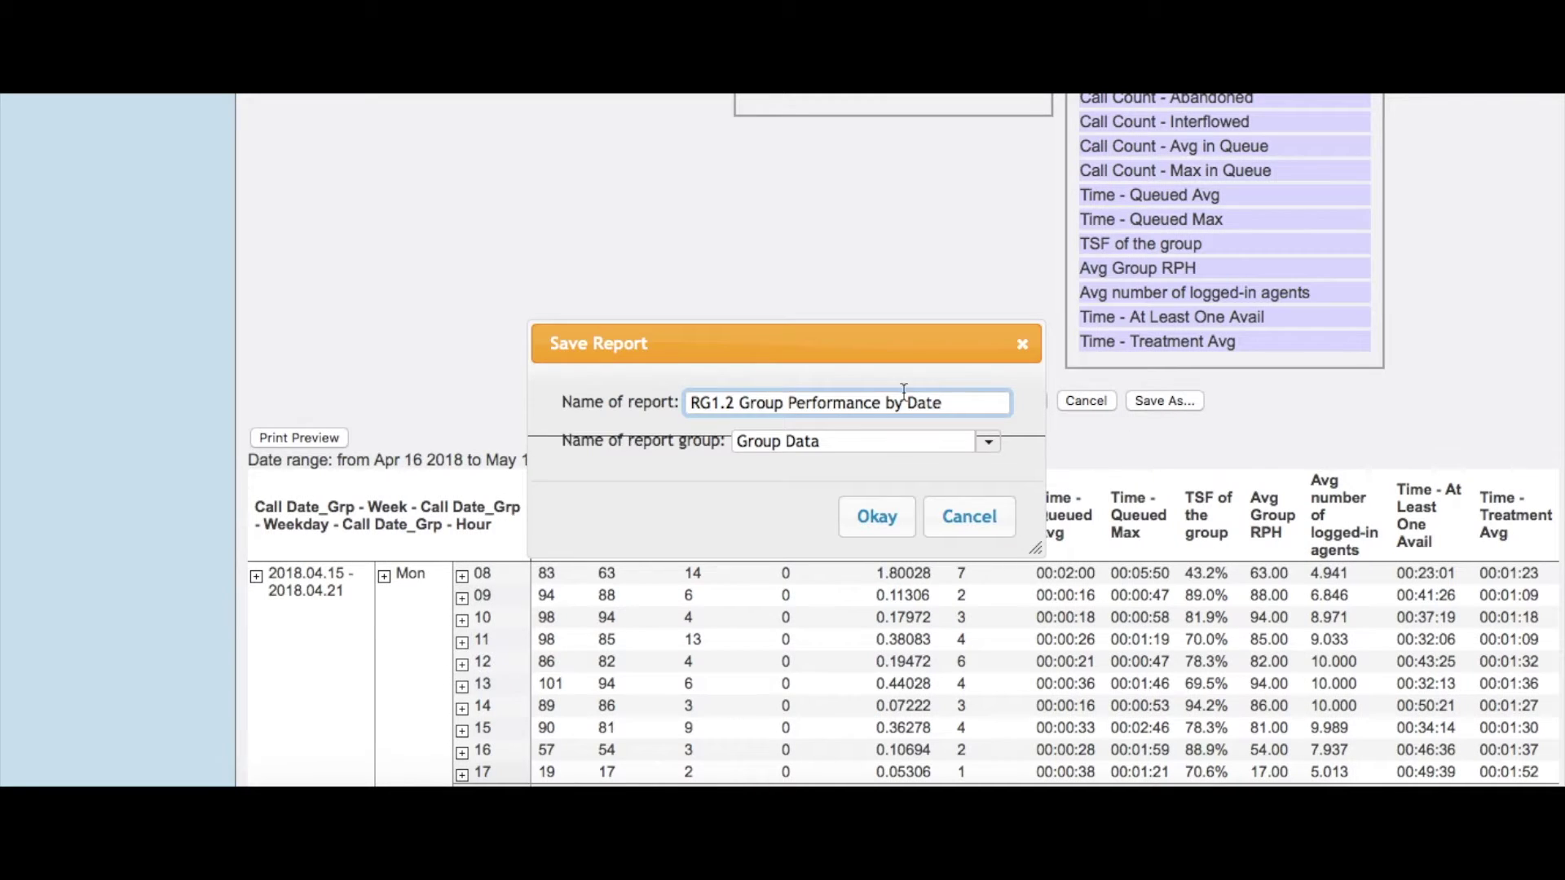
pyautogui.moveTo(957, 402); pyautogui.dragTo(524, 399)
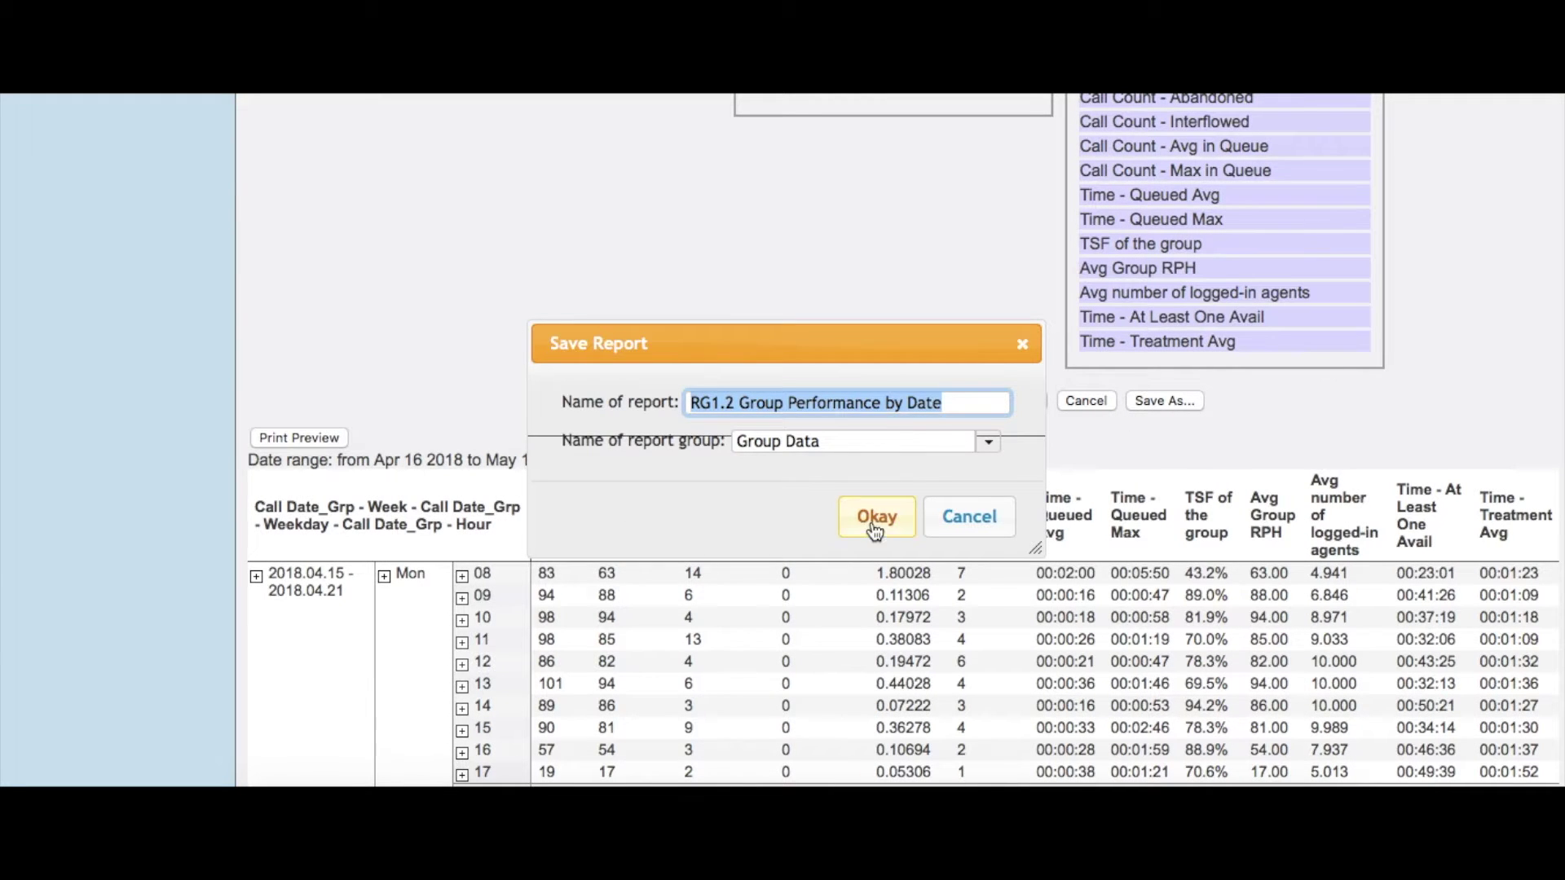
pyautogui.click(969, 520)
# - Review the report filters and the address, subject, message and format options for emailing the report, and cancel without sending
pyautogui.scroll(10, 794, 374)
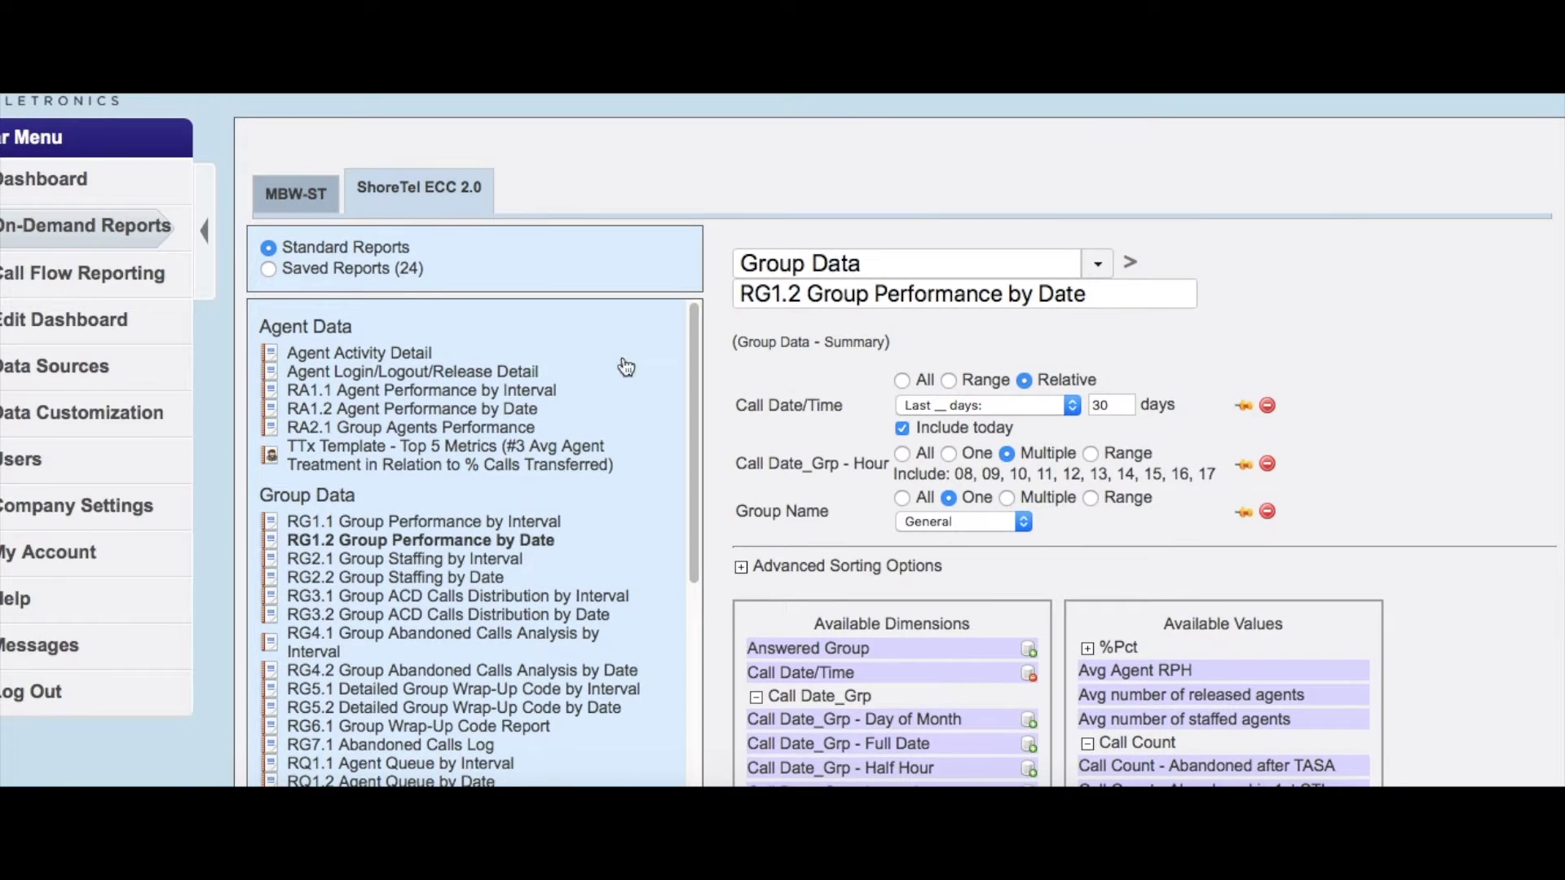
pyautogui.scroll(-12, 1268, 499)
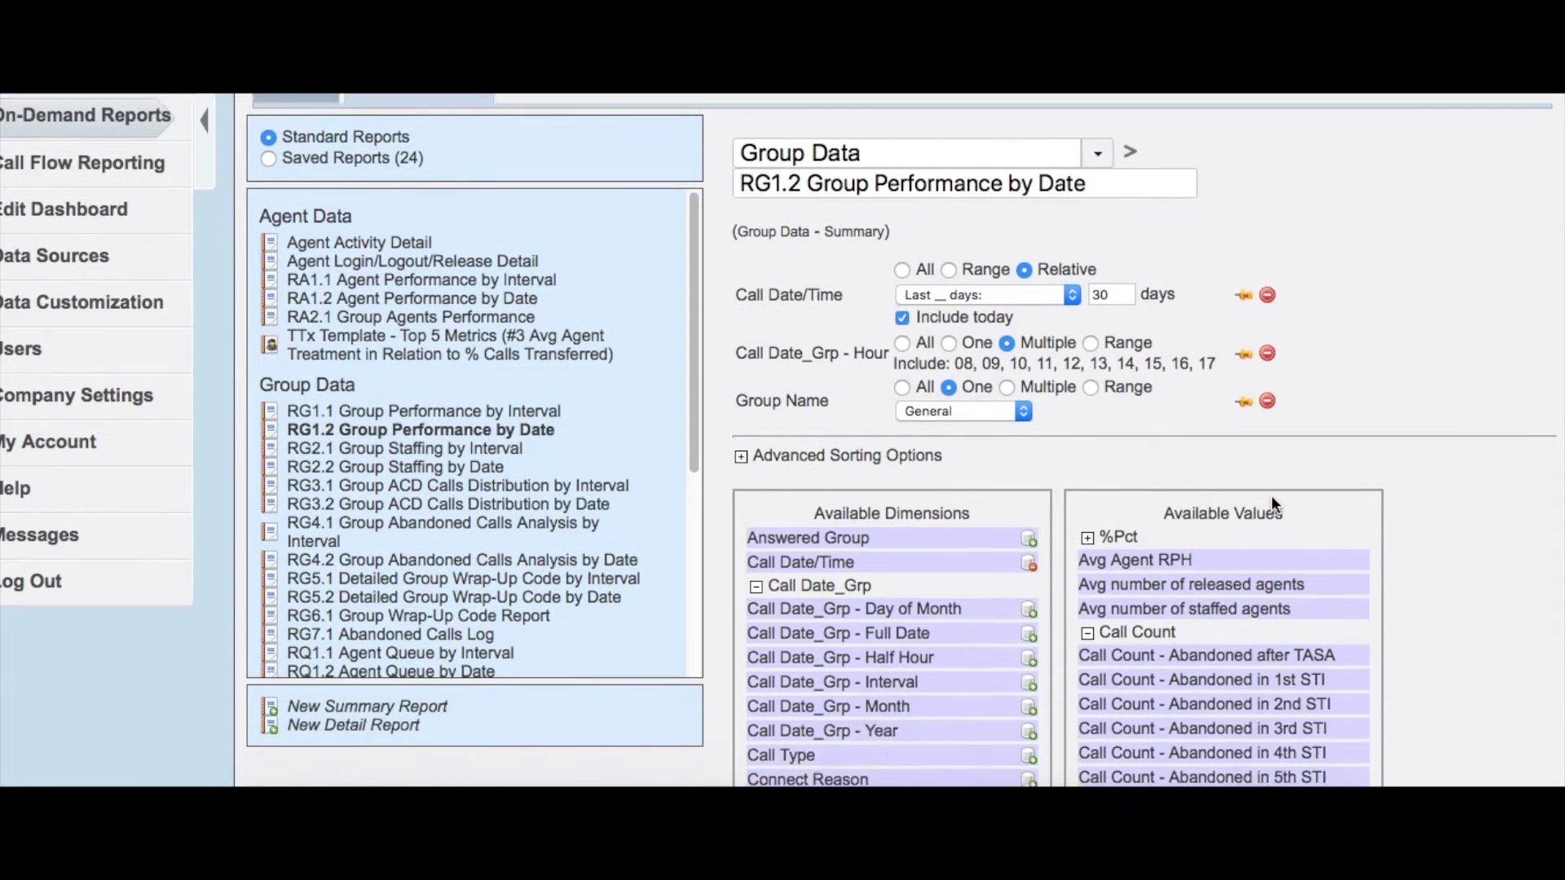
pyautogui.scroll(-3, 1425, 515)
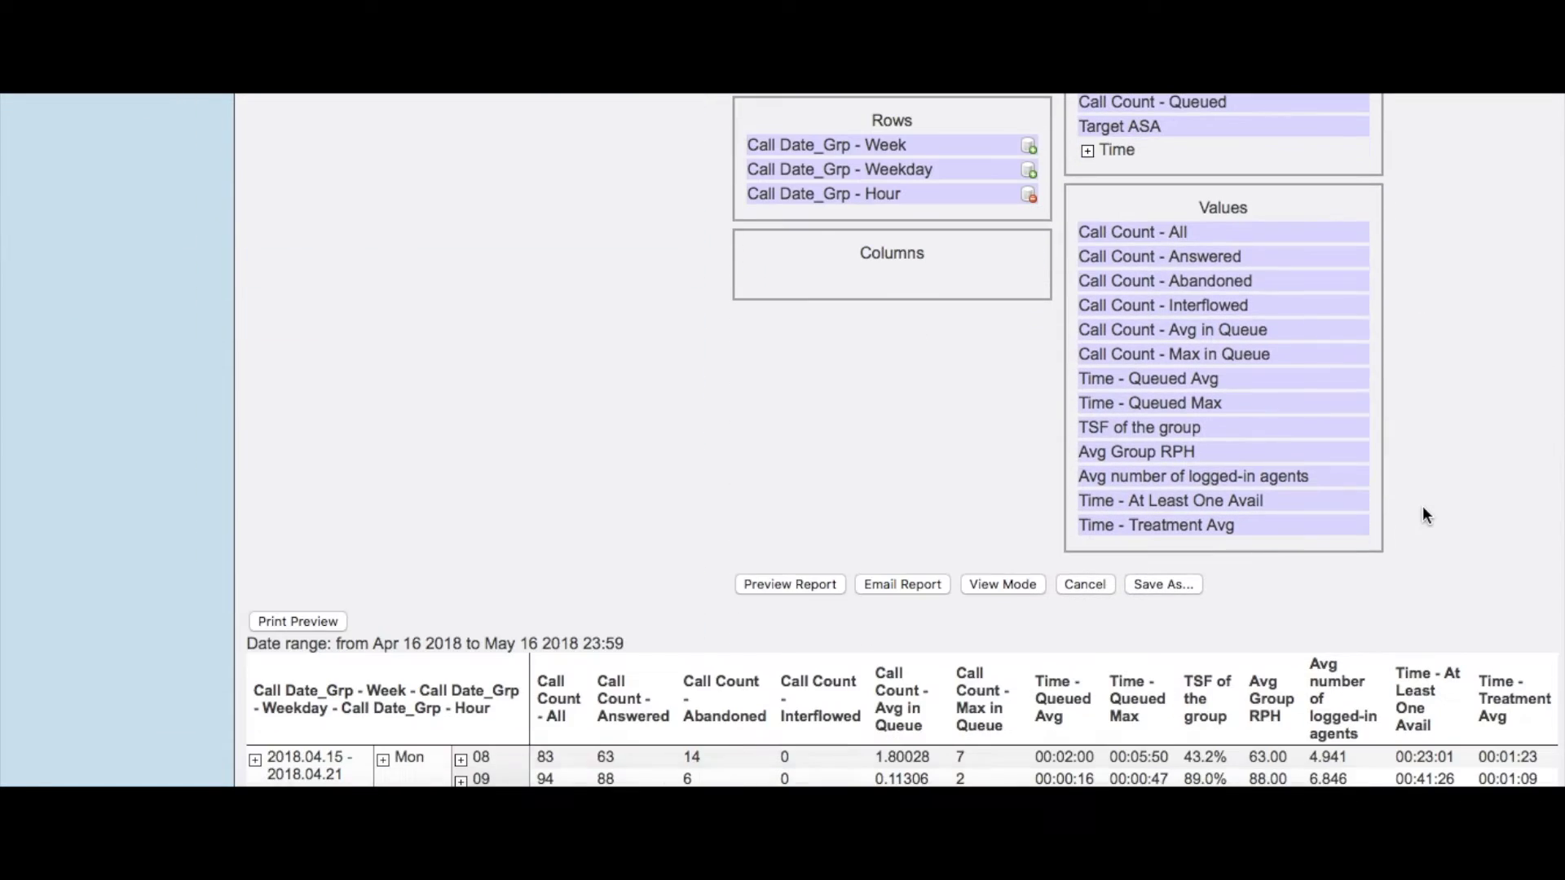
pyautogui.click(909, 583)
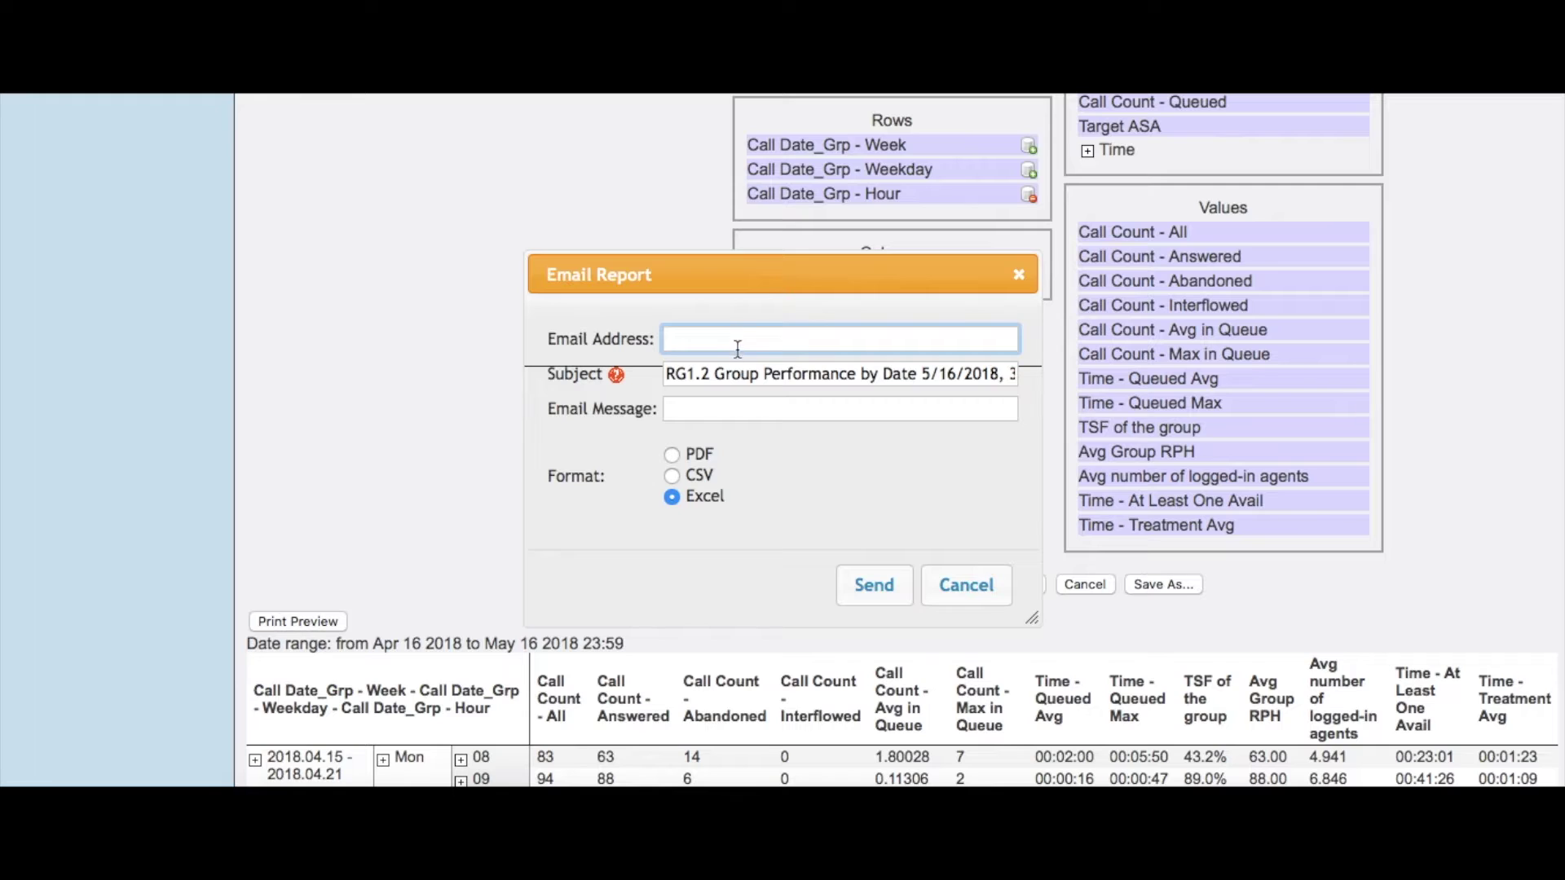
pyautogui.click(712, 412)
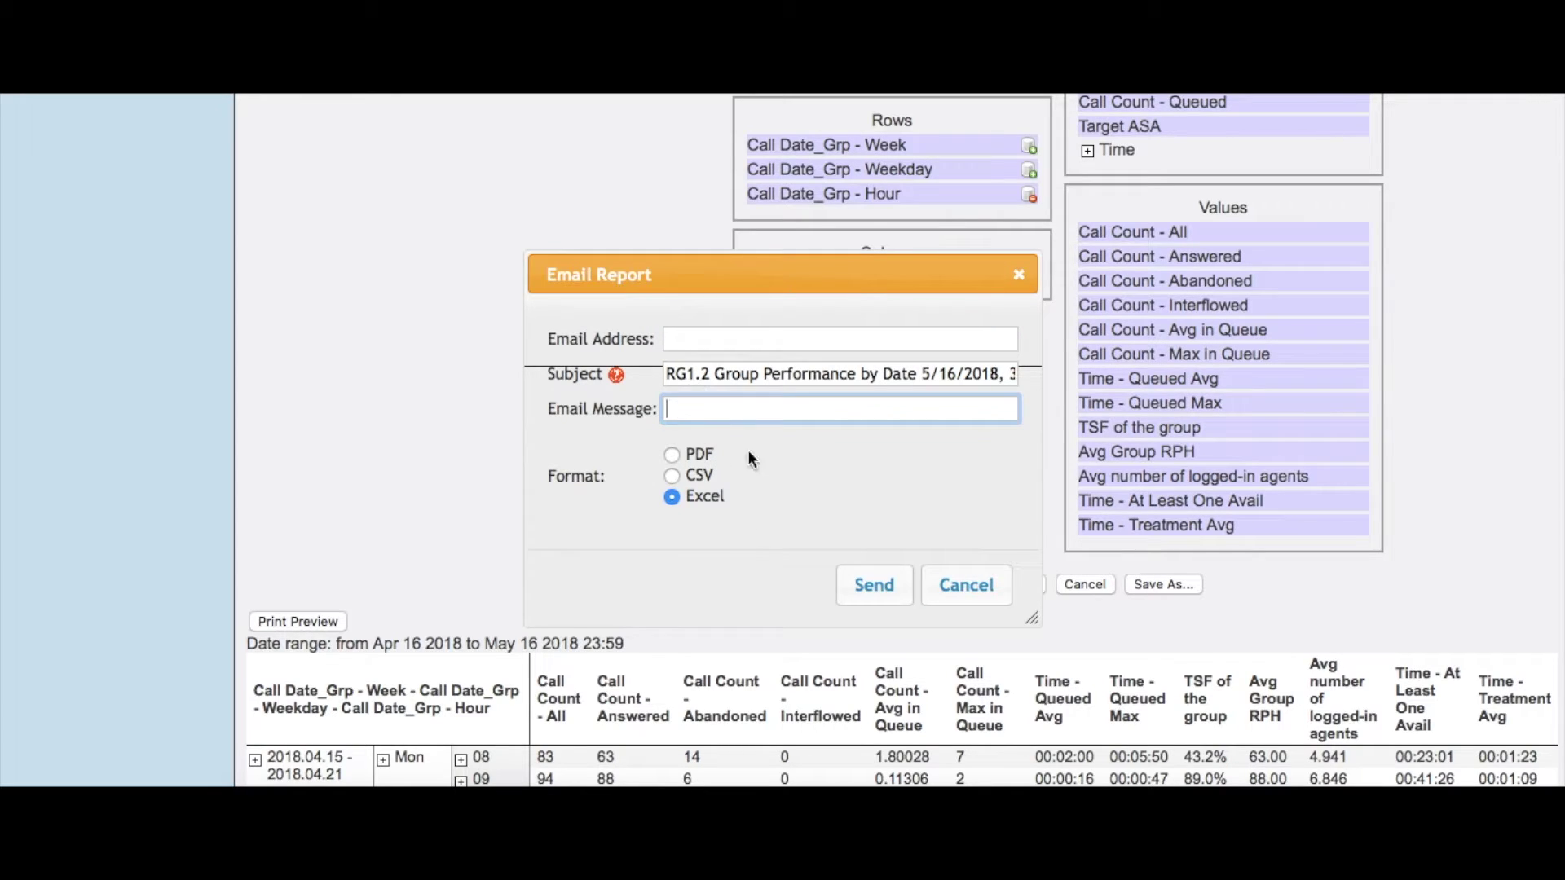
pyautogui.click(961, 600)
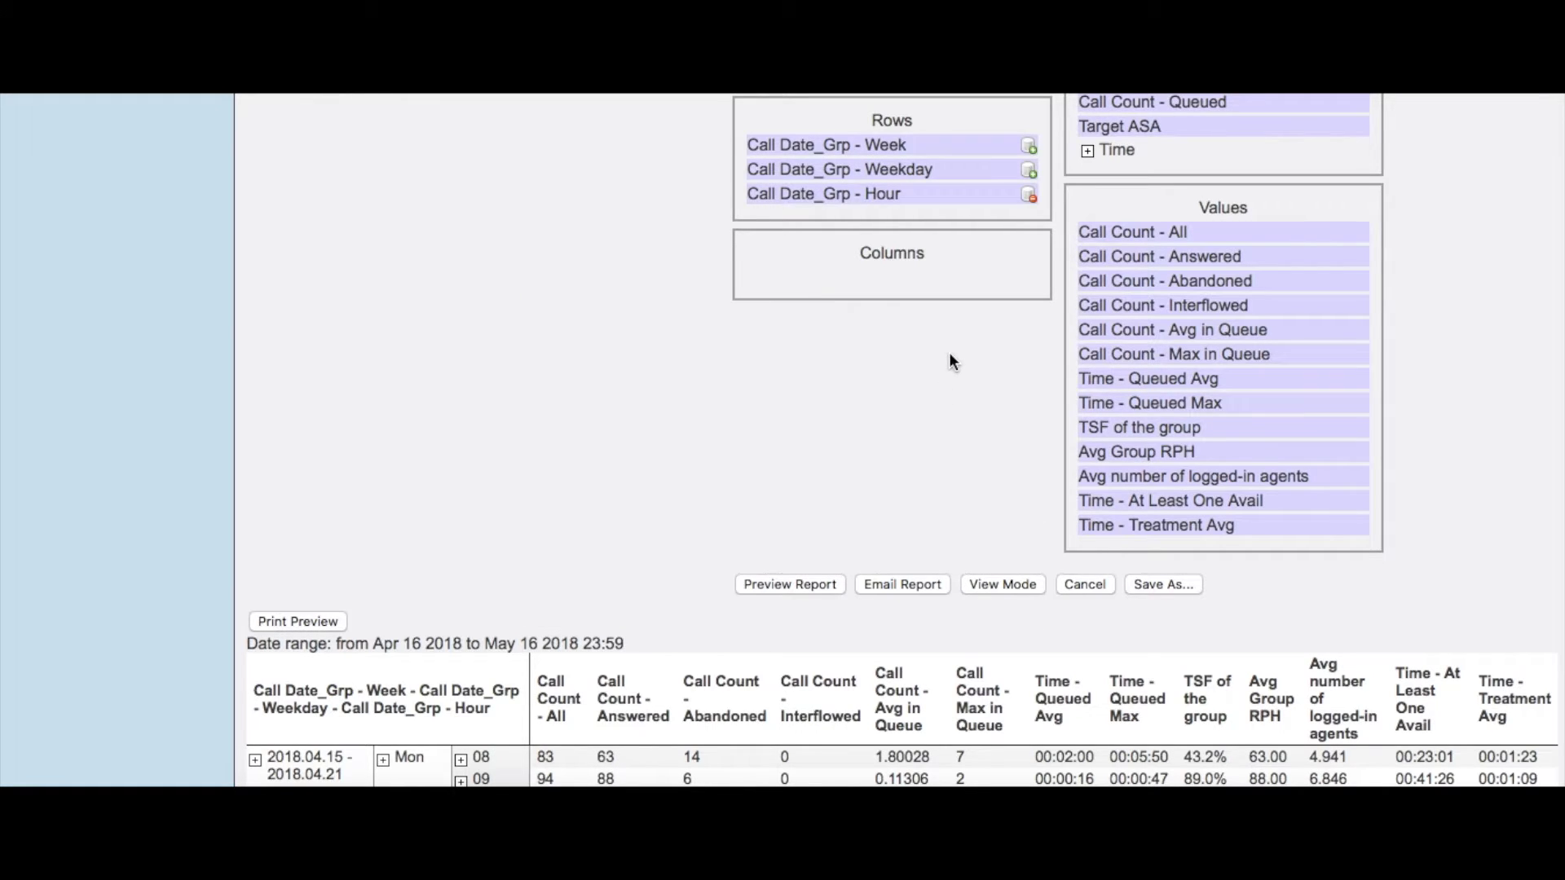
# - Drill down into the call records behind hour 08 on Monday in the 2018.04.15 - 2018.04.21 week
pyautogui.scroll(-5, 923, 360)
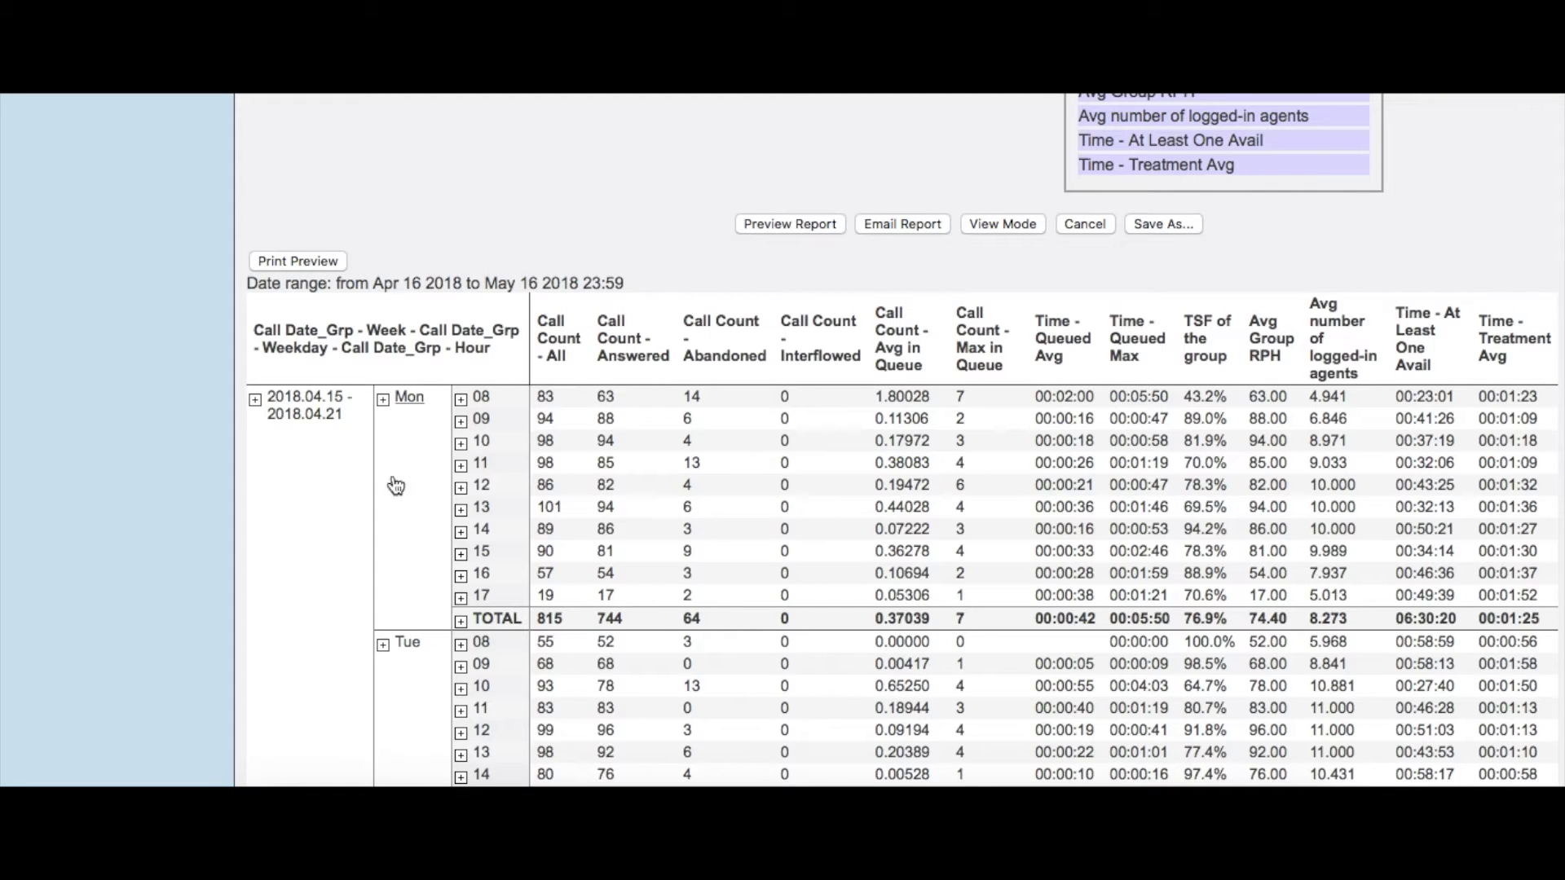
pyautogui.scroll(8, 644, 432)
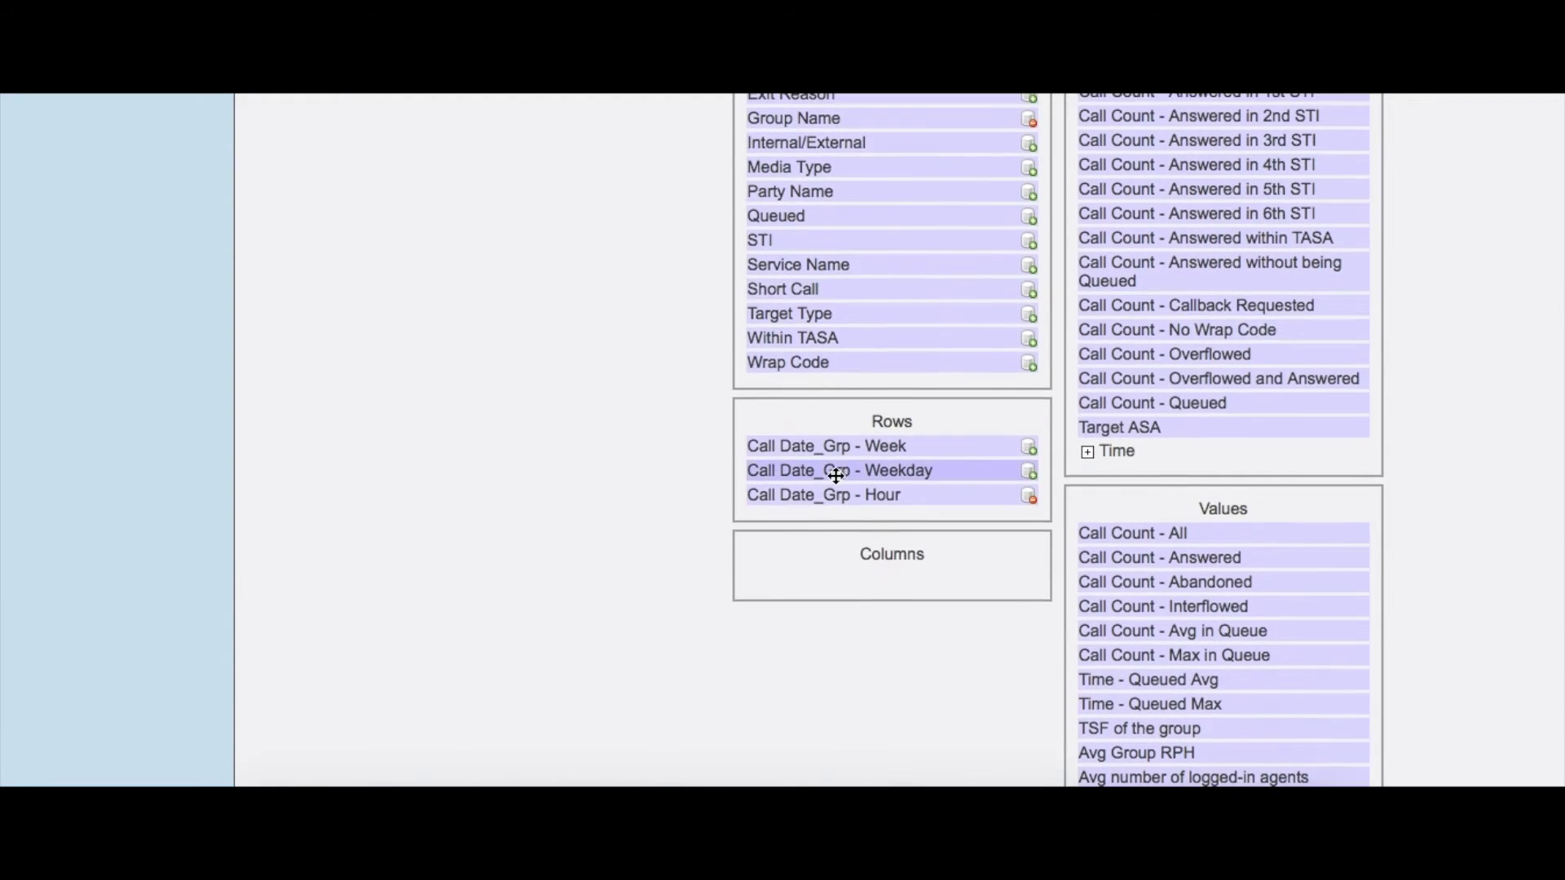
pyautogui.scroll(-8, 732, 418)
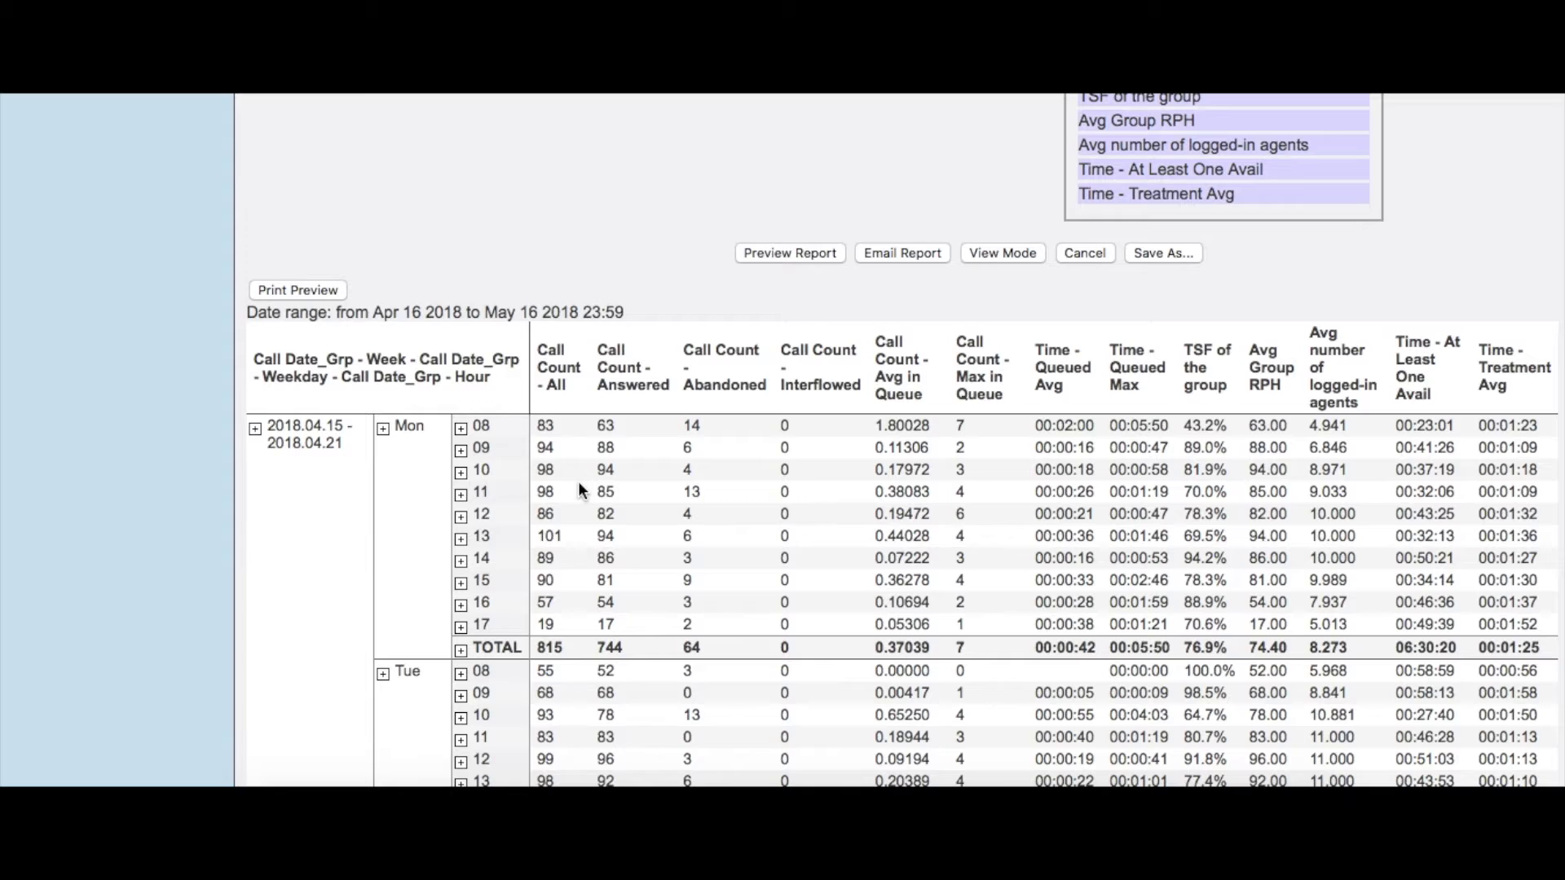
pyautogui.doubleClick(691, 426)
pyautogui.click(482, 427)
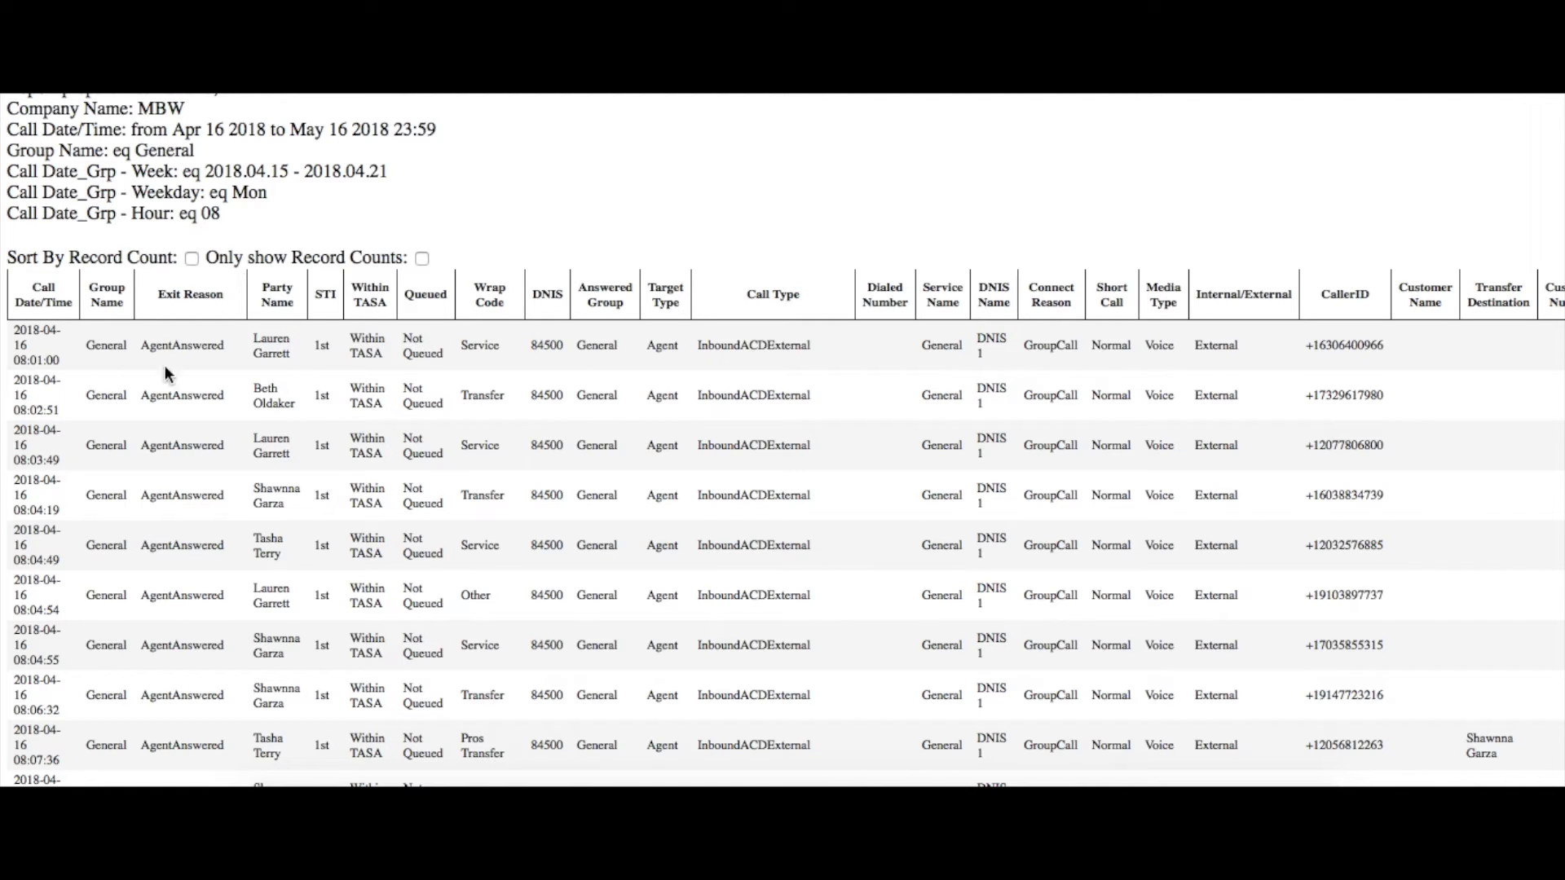
# - Look through the individual call records and open the call detail of the first AgentAnswered record at 08:01:00
pyautogui.scroll(-1, 163, 489)
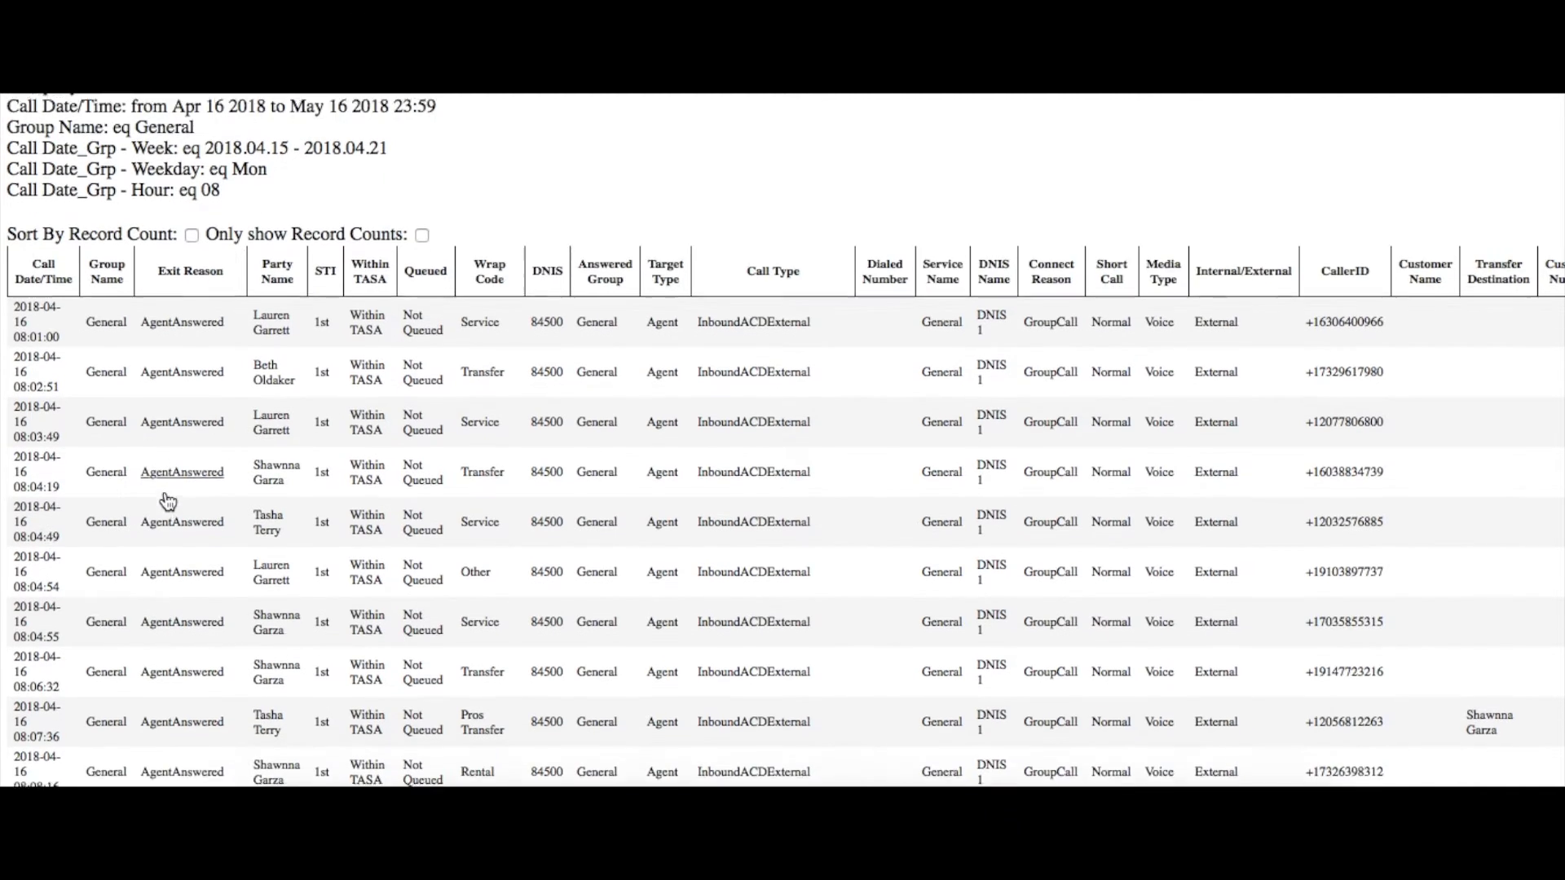
pyautogui.scroll(-6, 211, 337)
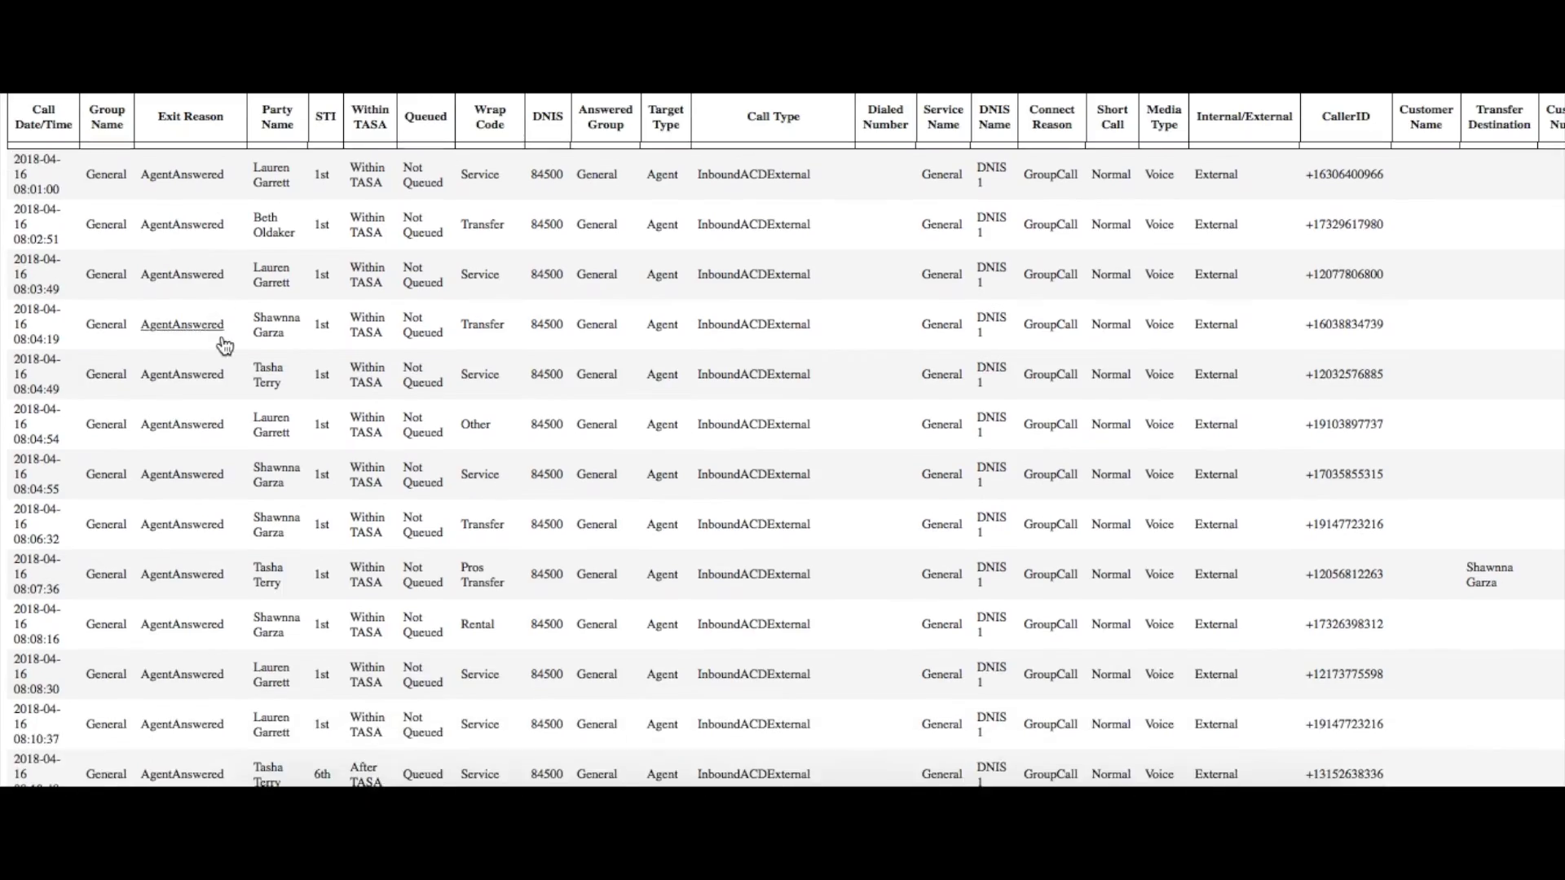
pyautogui.scroll(6, 257, 363)
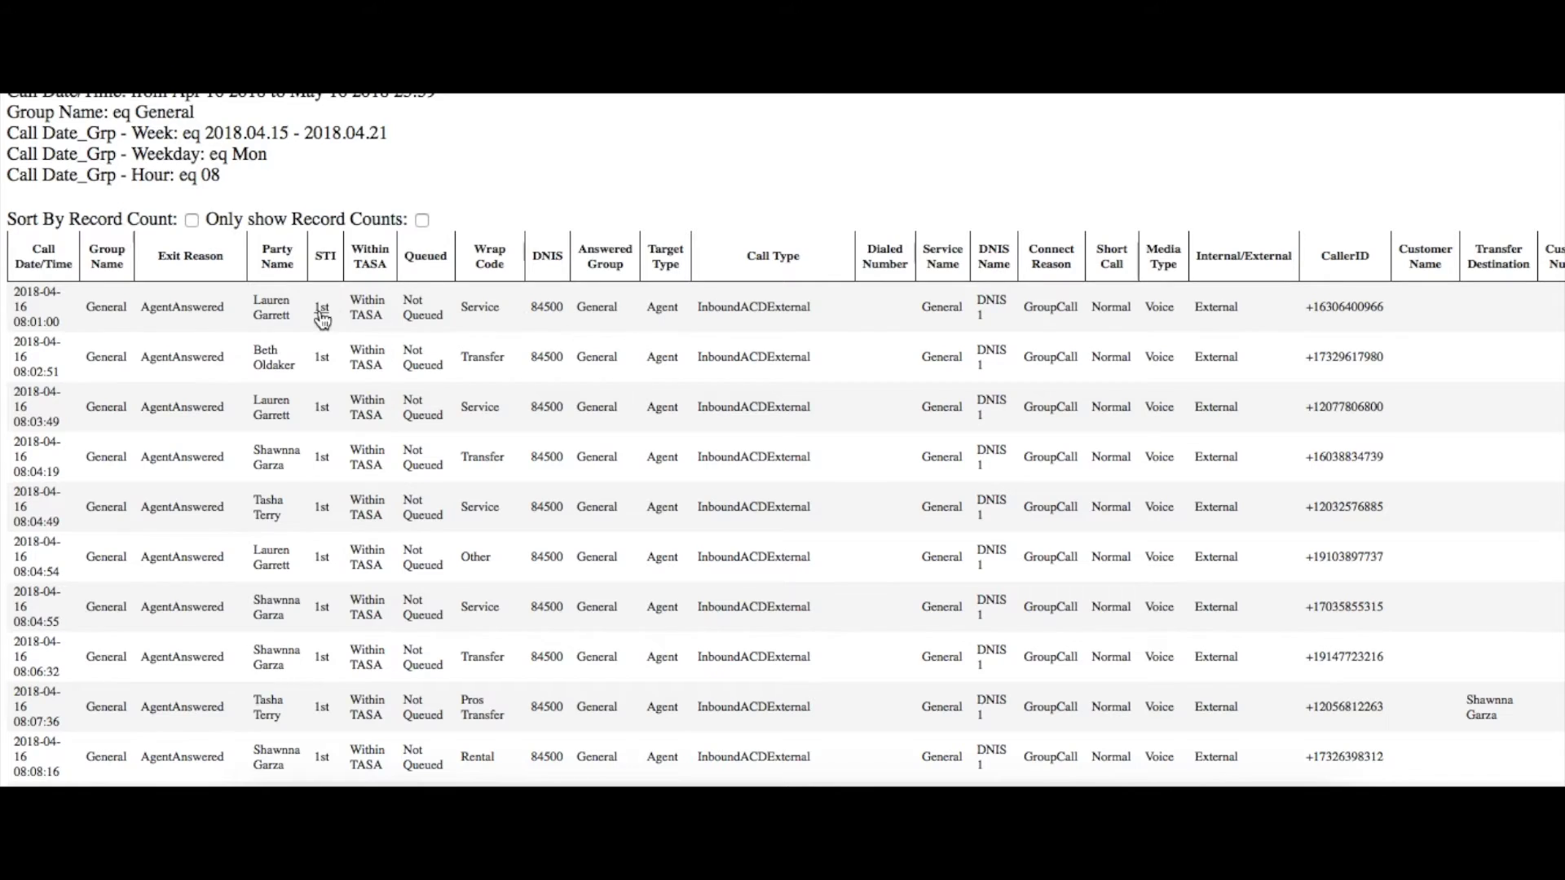
pyautogui.click(168, 313)
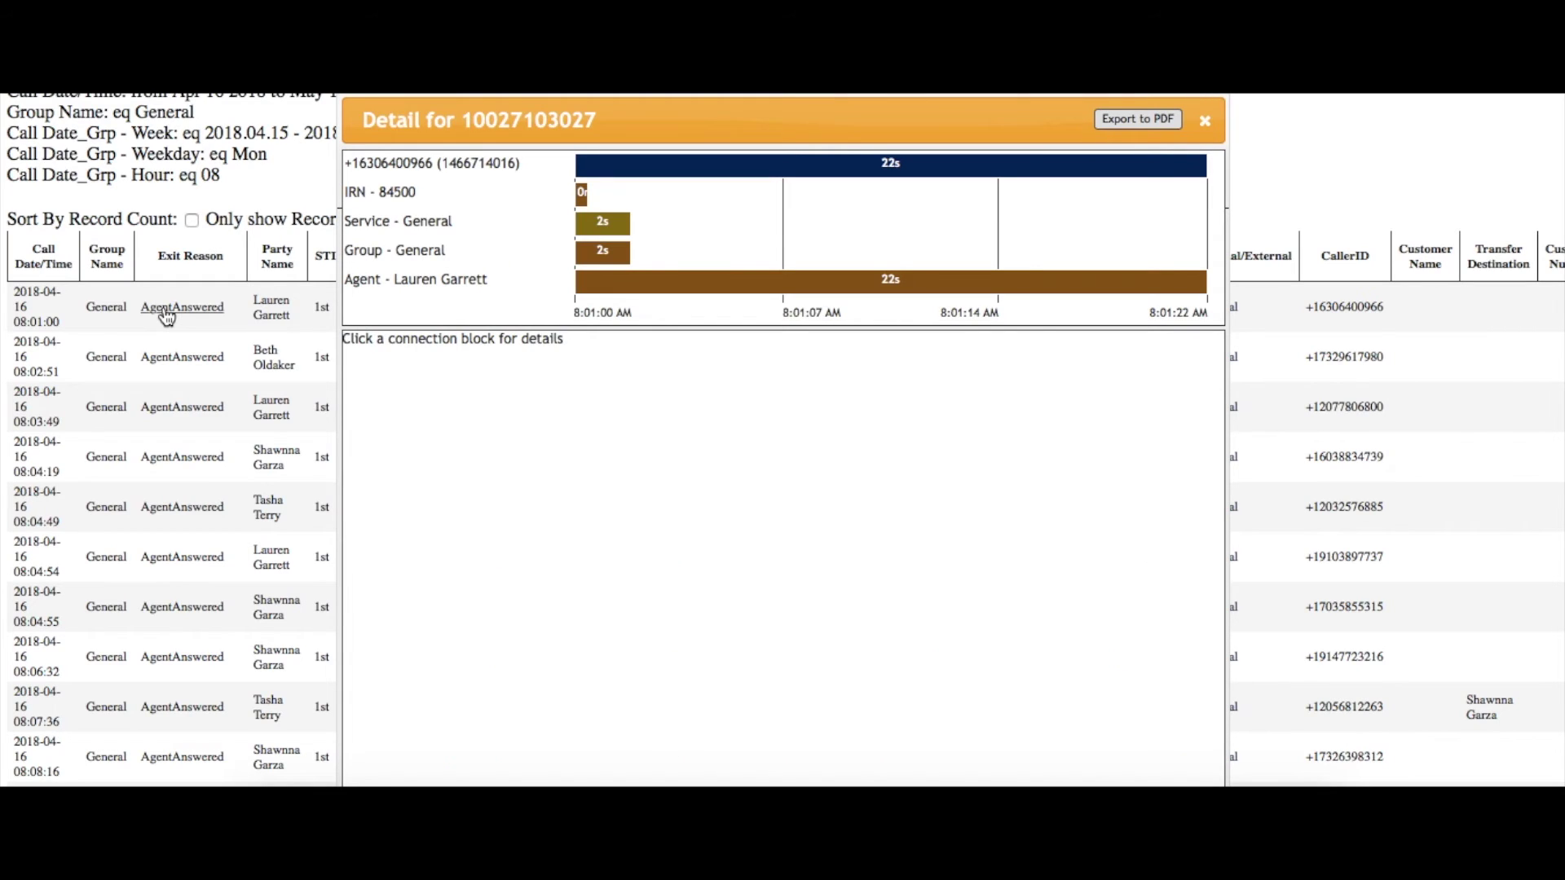
# - Inspect the connection details of the caller, IRN, service, group and agent blocks in turn, and close the call detail
pyautogui.click(629, 166)
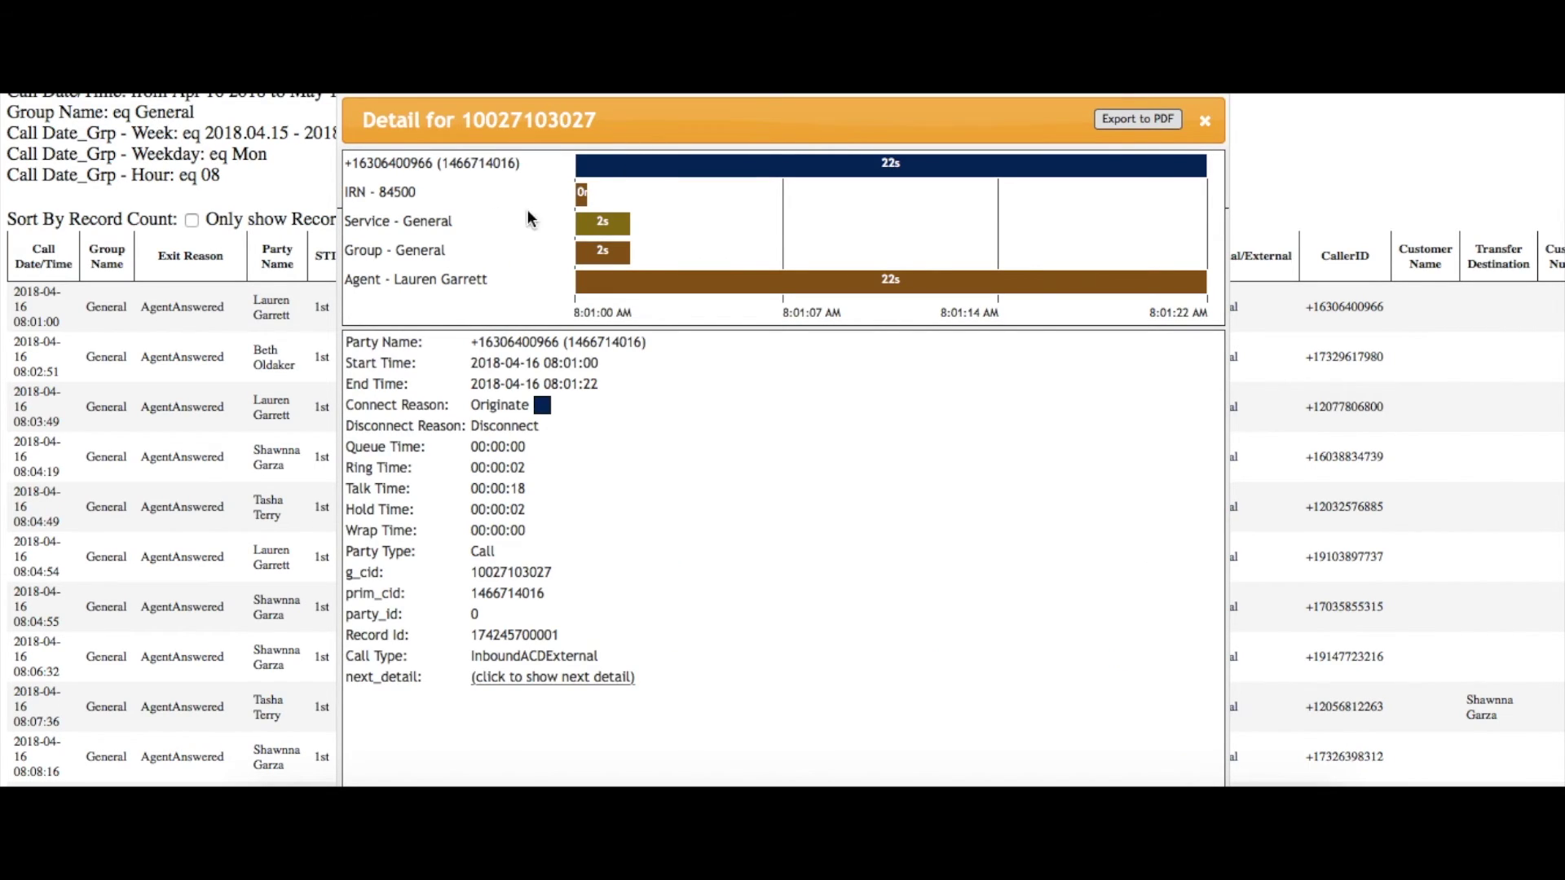
pyautogui.click(581, 194)
pyautogui.click(602, 222)
pyautogui.click(600, 260)
pyautogui.click(689, 292)
pyautogui.scroll(-2, 717, 339)
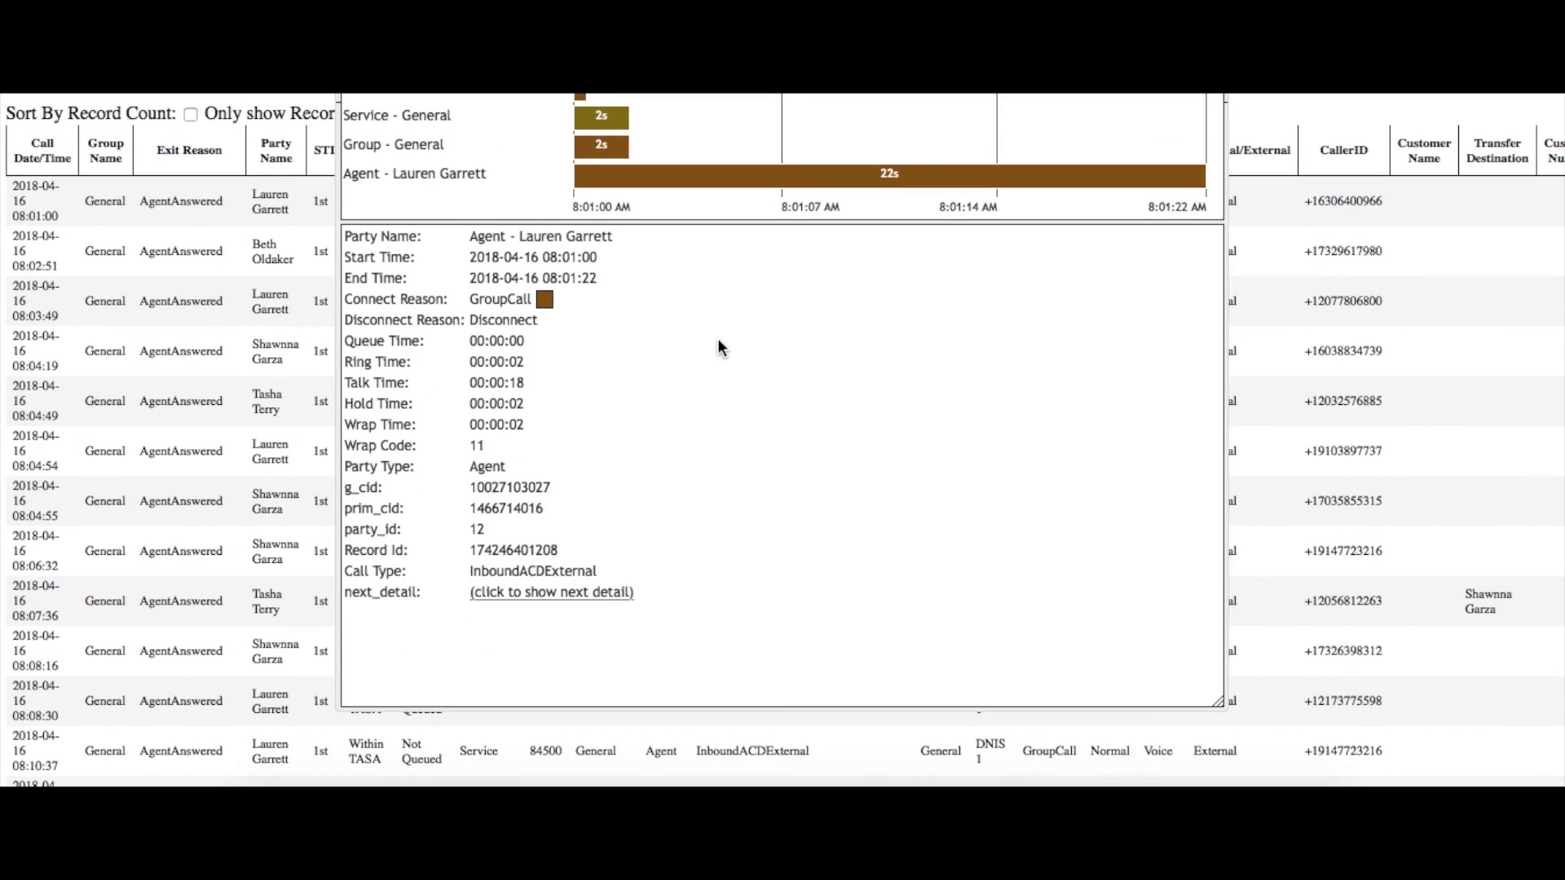
pyautogui.scroll(3, 695, 272)
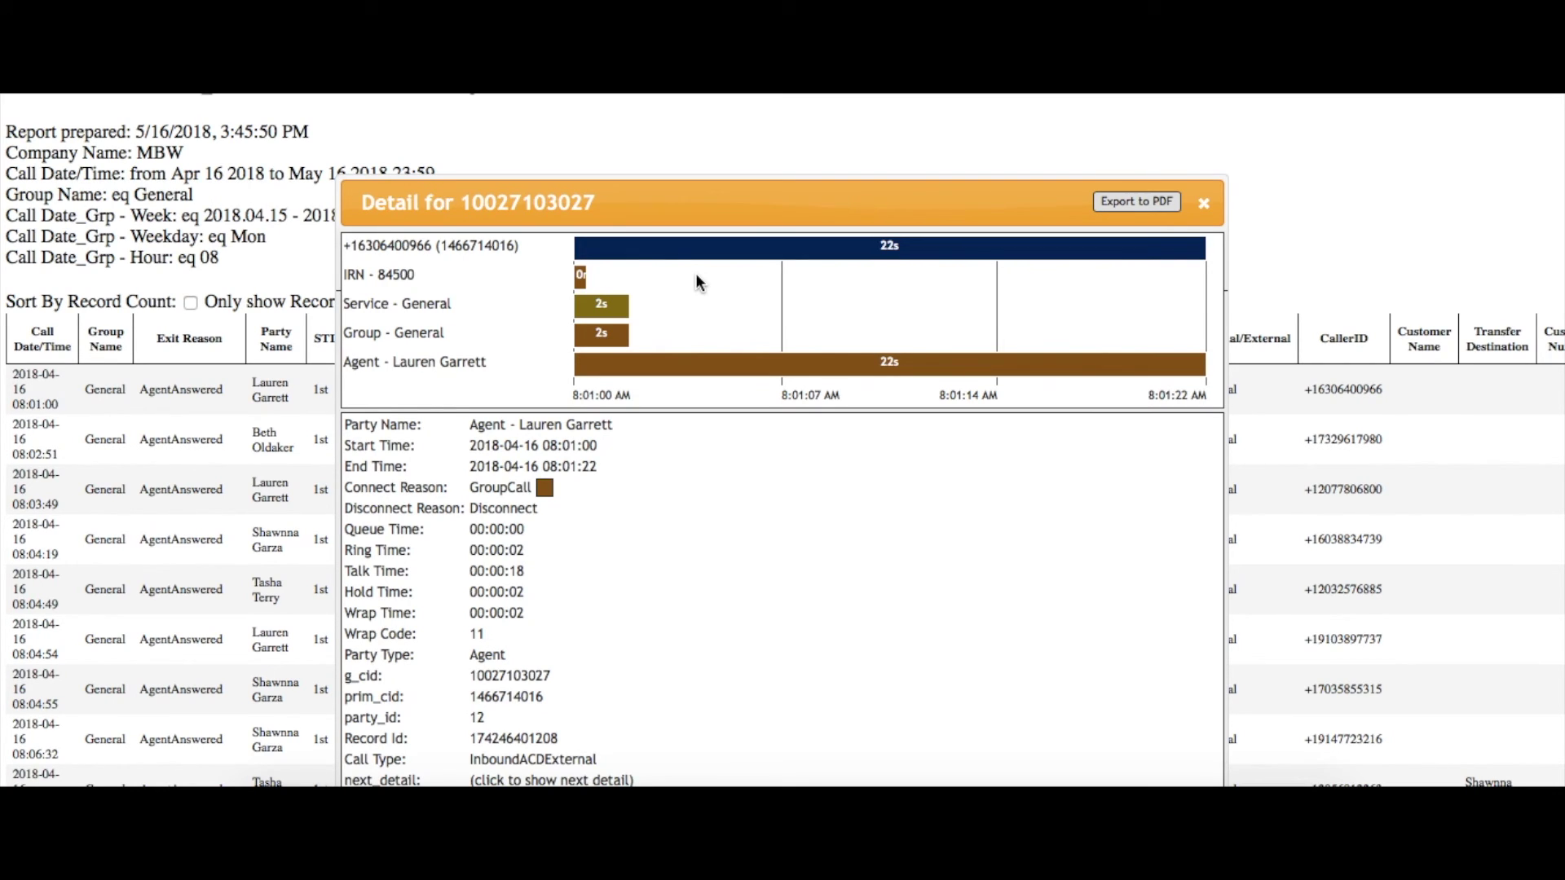
pyautogui.click(1204, 203)
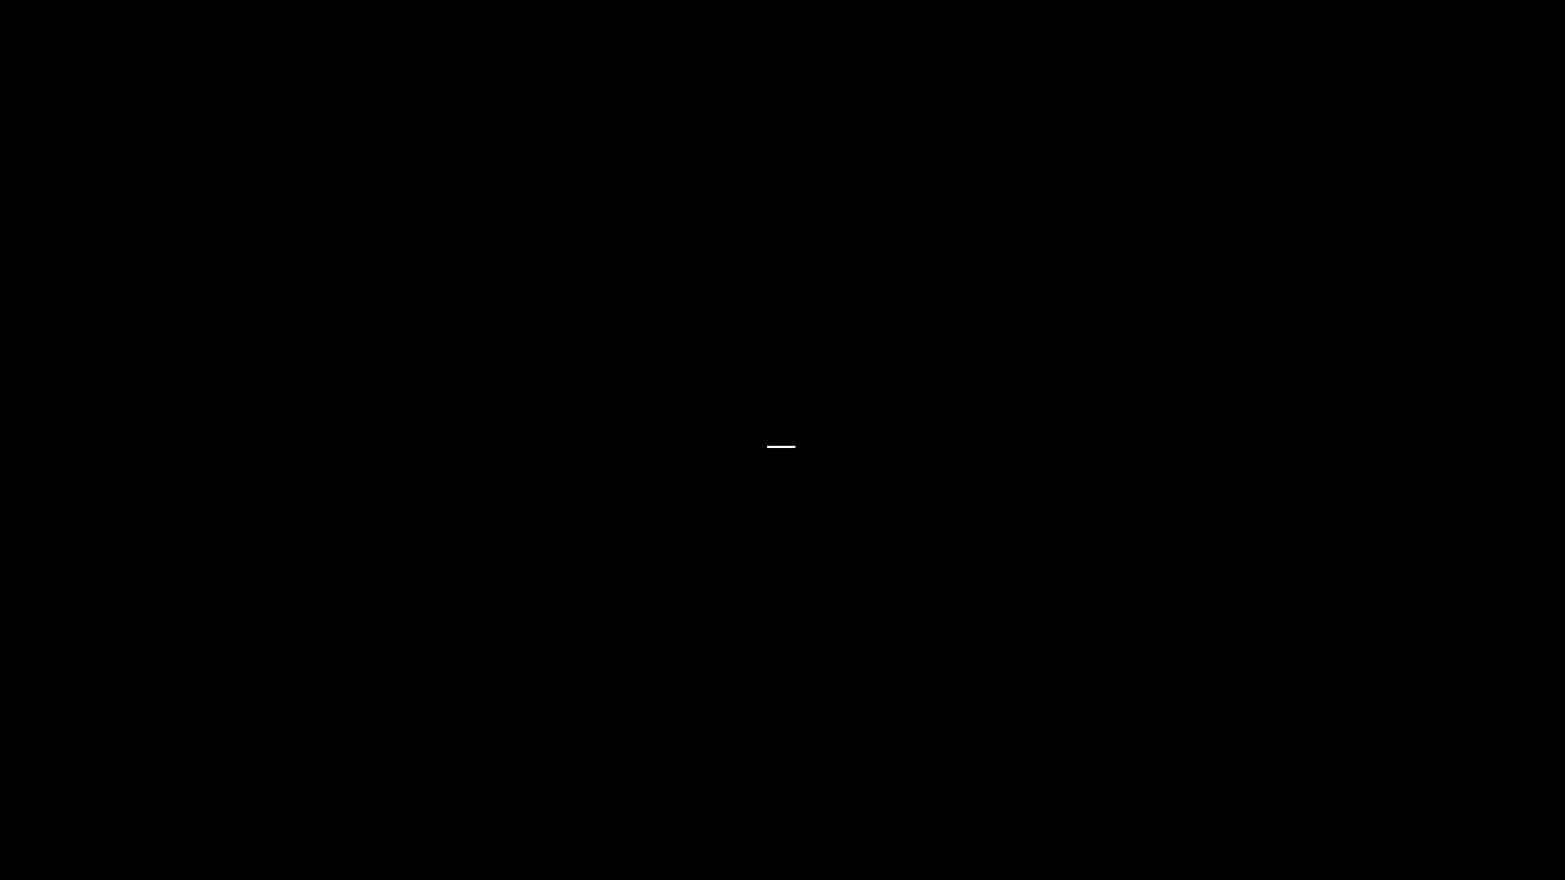